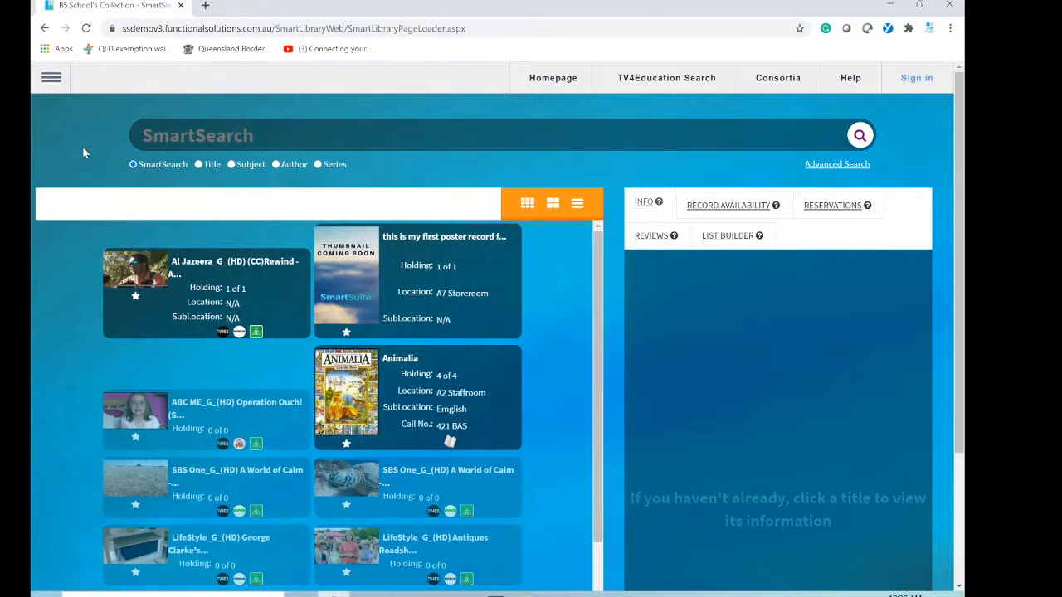
Sign in to the school library site with the username lib and the account password
left_click(52, 78)
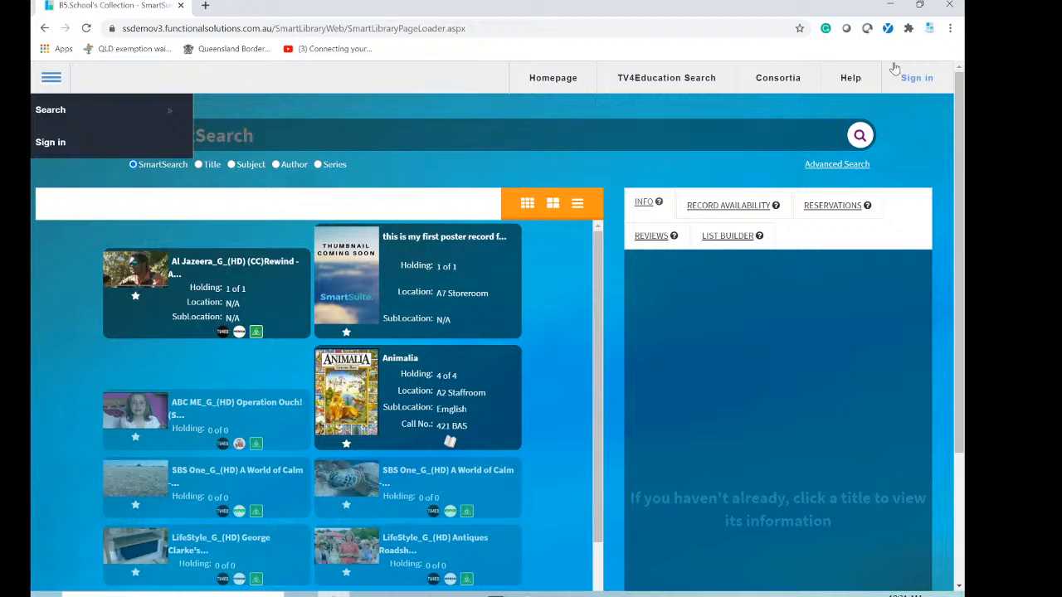
left_click(910, 84)
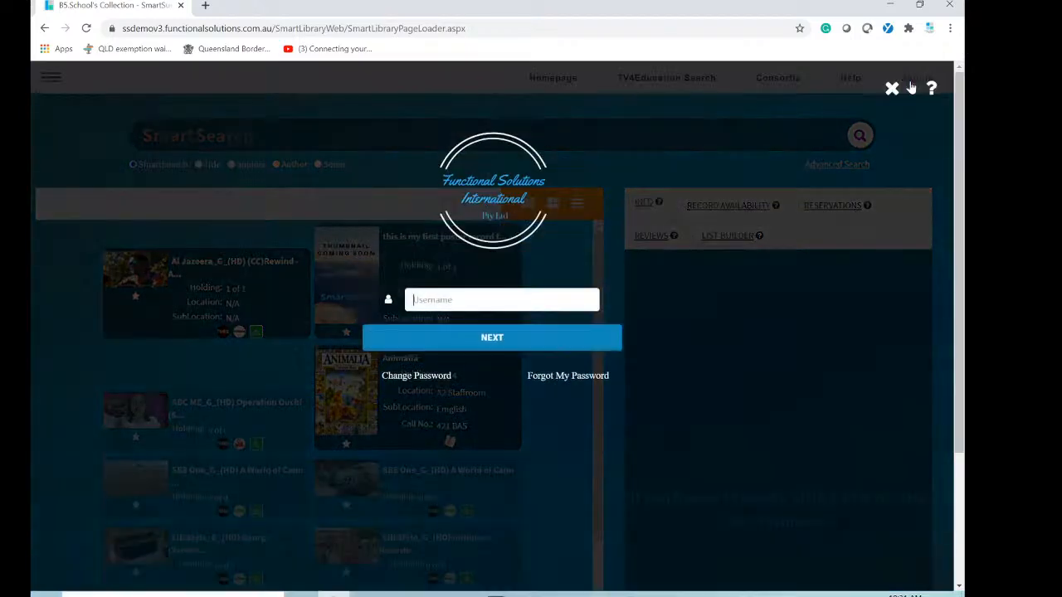
type("lib")
key("Return")
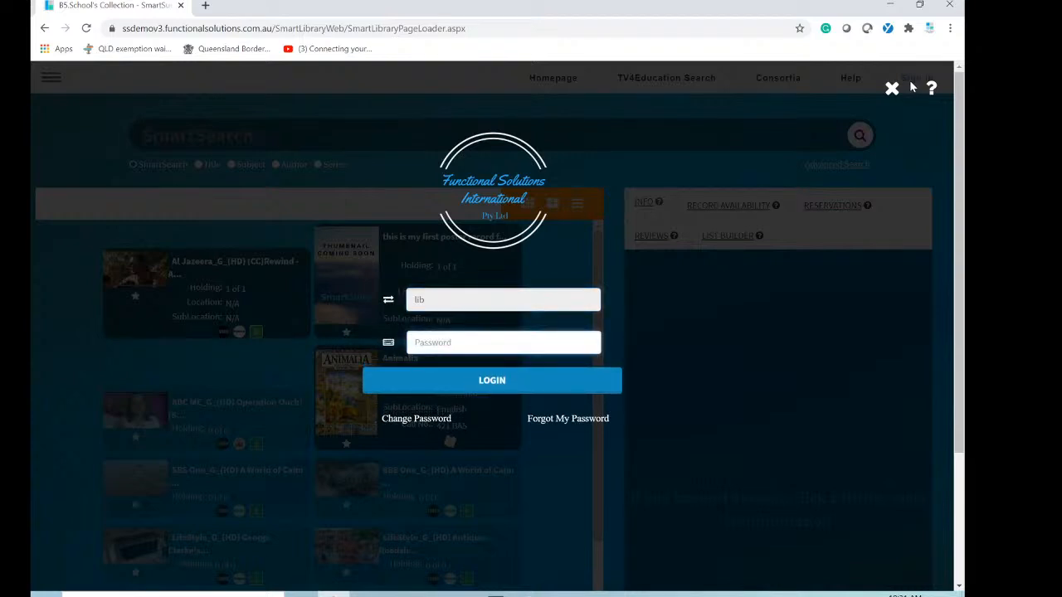
type("•••••••")
key("Return")
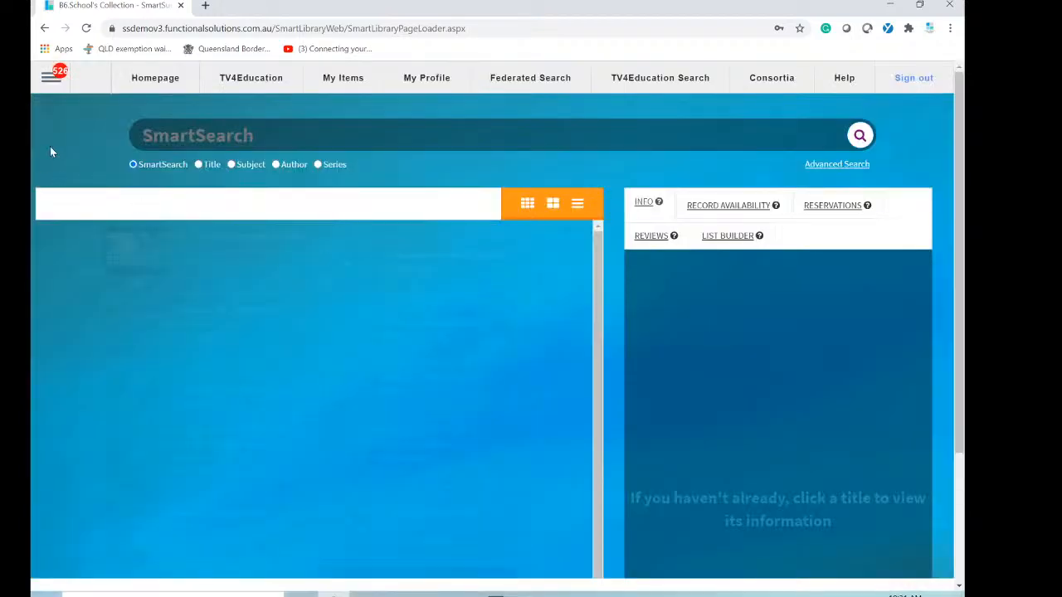
Open the Reports page from the library administration options
left_click(50, 77)
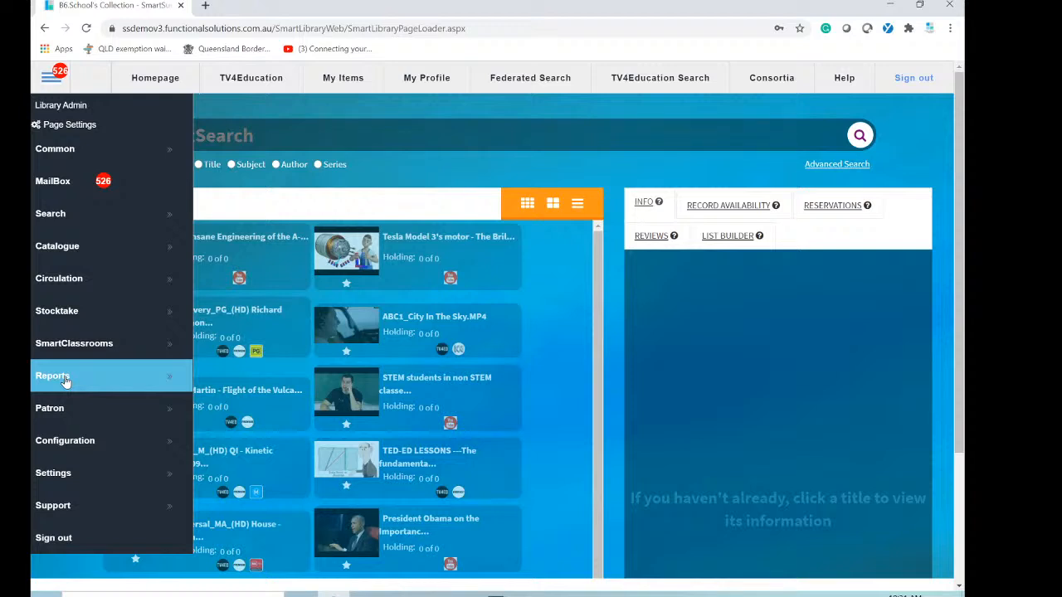
mouse_move(65, 381)
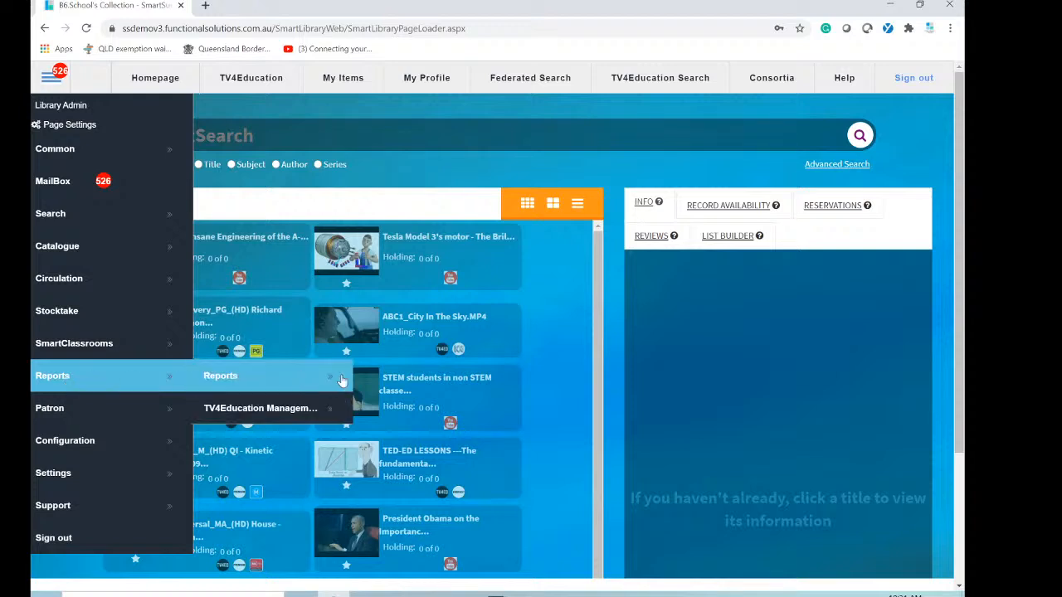
left_click(279, 375)
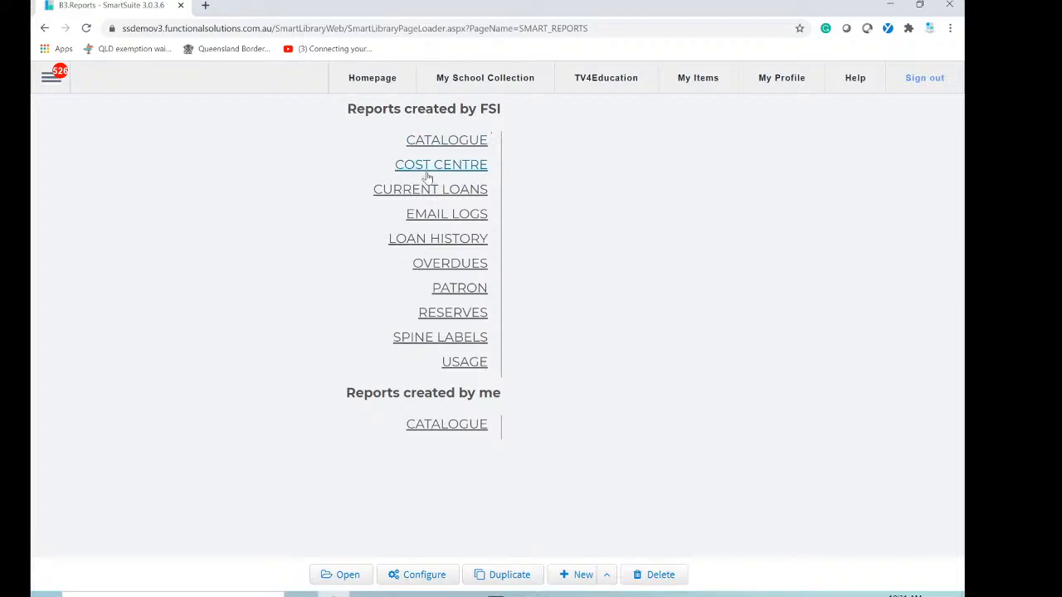
Look through the self-created catalogue reports and the FSI report lists for Reserves and Catalogue
left_click(454, 425)
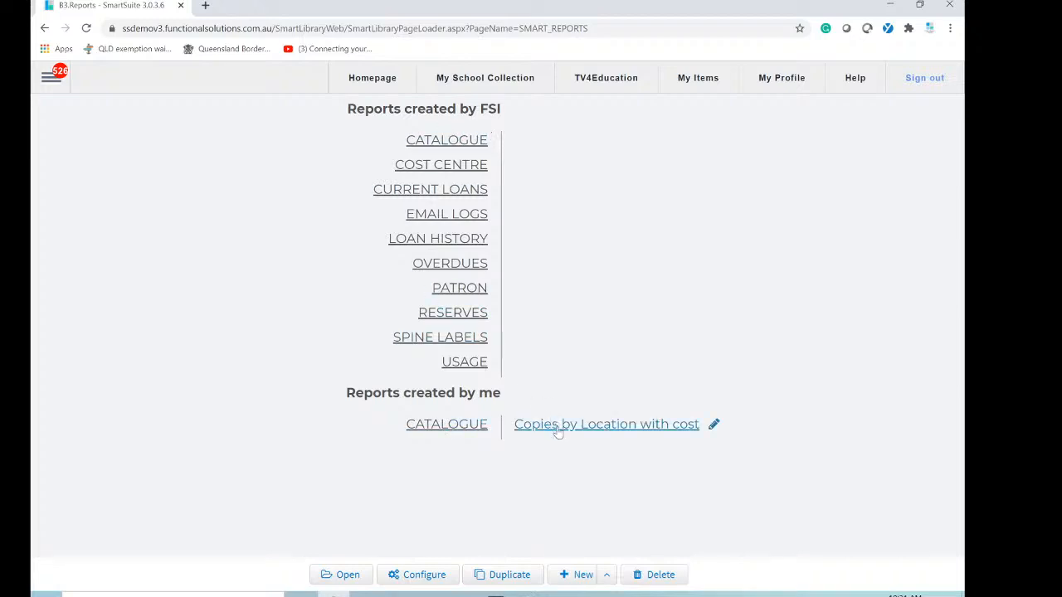
left_click(300, 325)
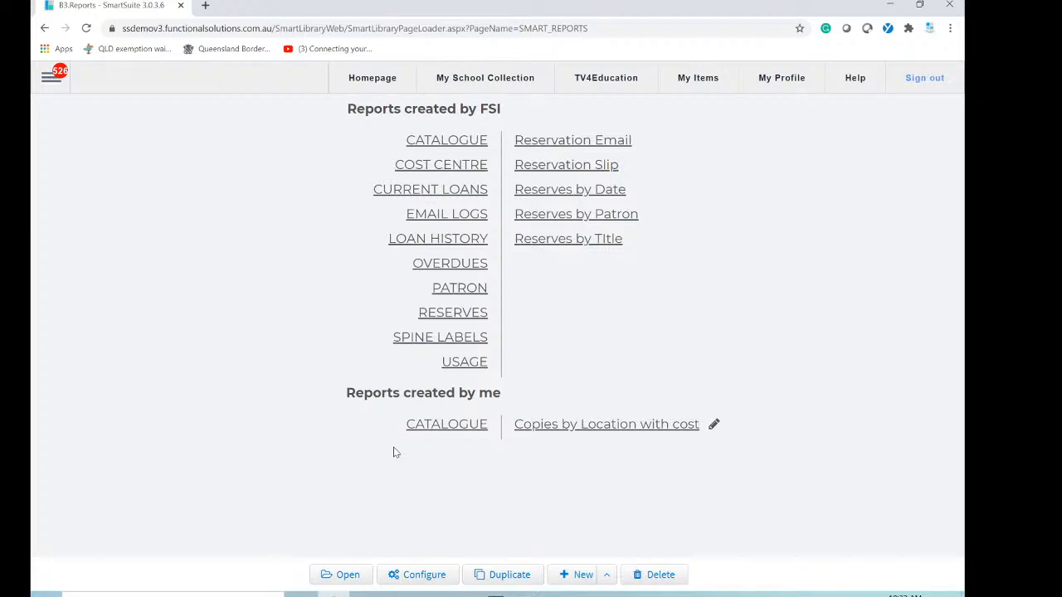
left_click(444, 143)
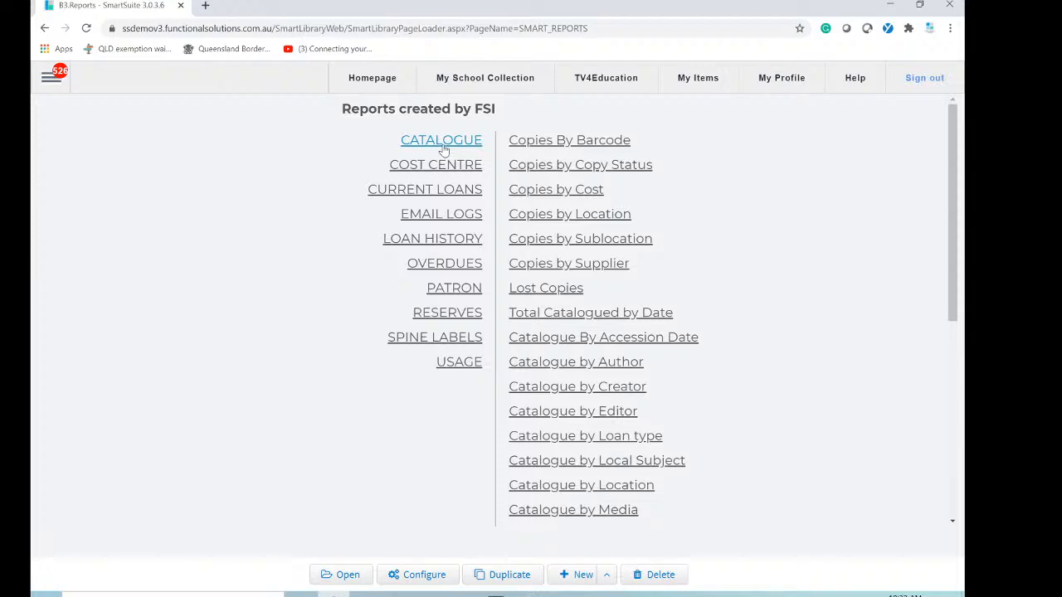
scroll(352, 371, "down", 5)
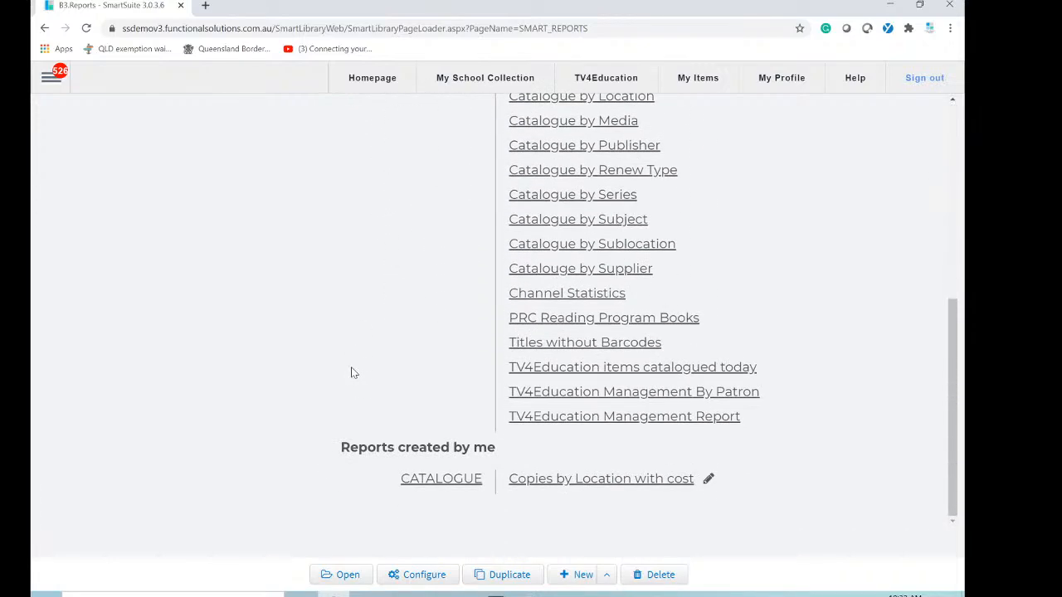
scroll(353, 365, "up", 5)
scroll(576, 342, "down", 1)
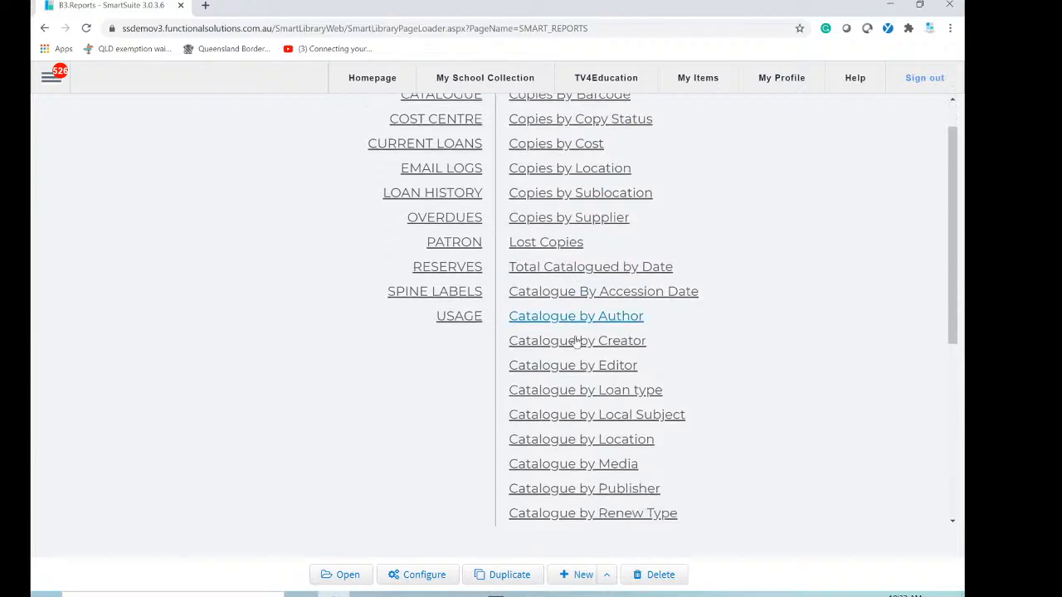
scroll(577, 343, "down", 4)
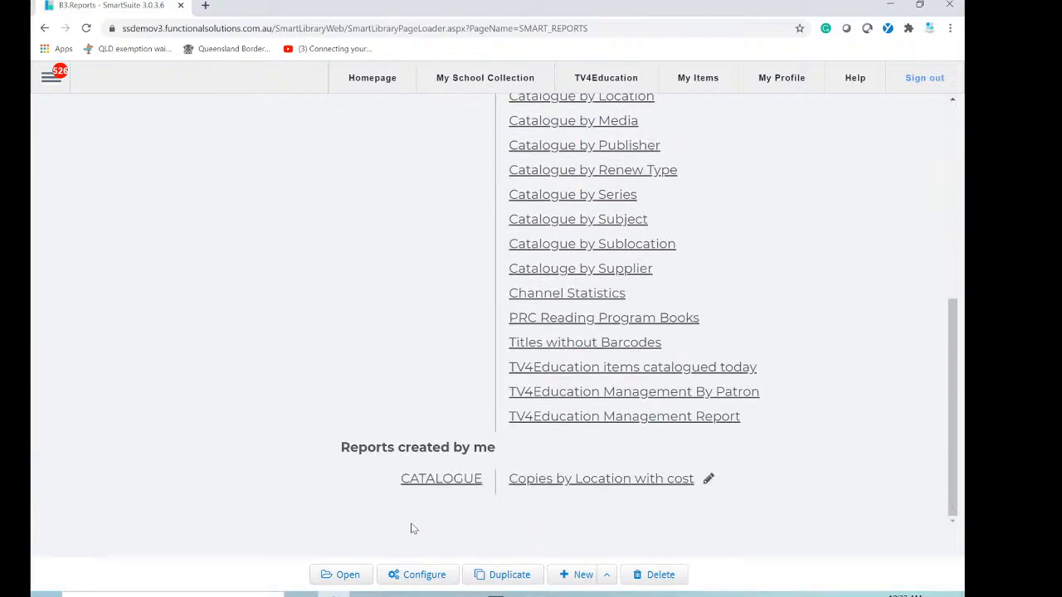
Delete the self-created report "Copies by Location with cost" and confirm the deletion
left_click(596, 481)
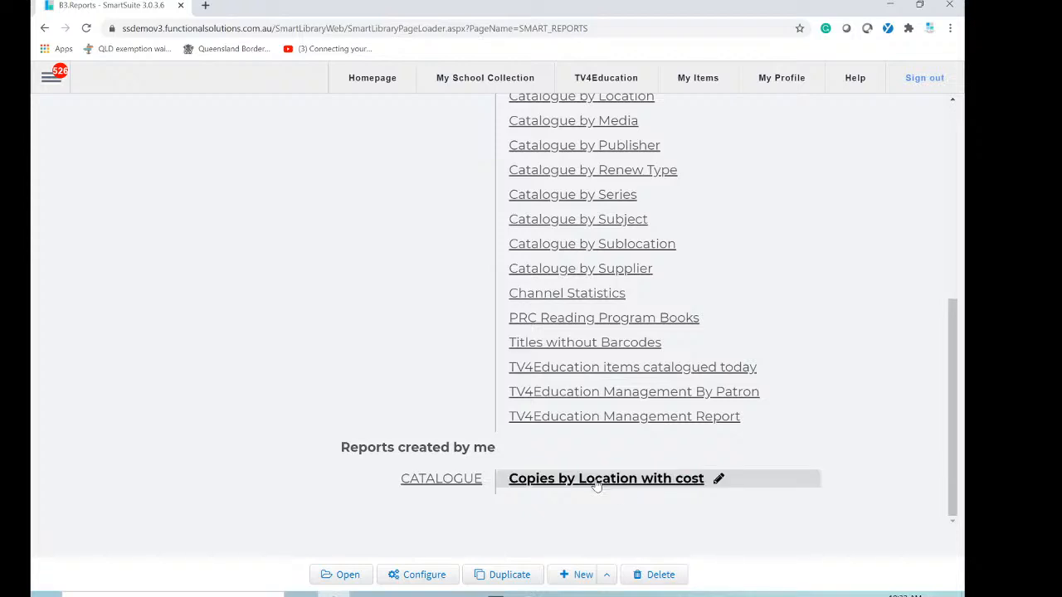
left_click(655, 578)
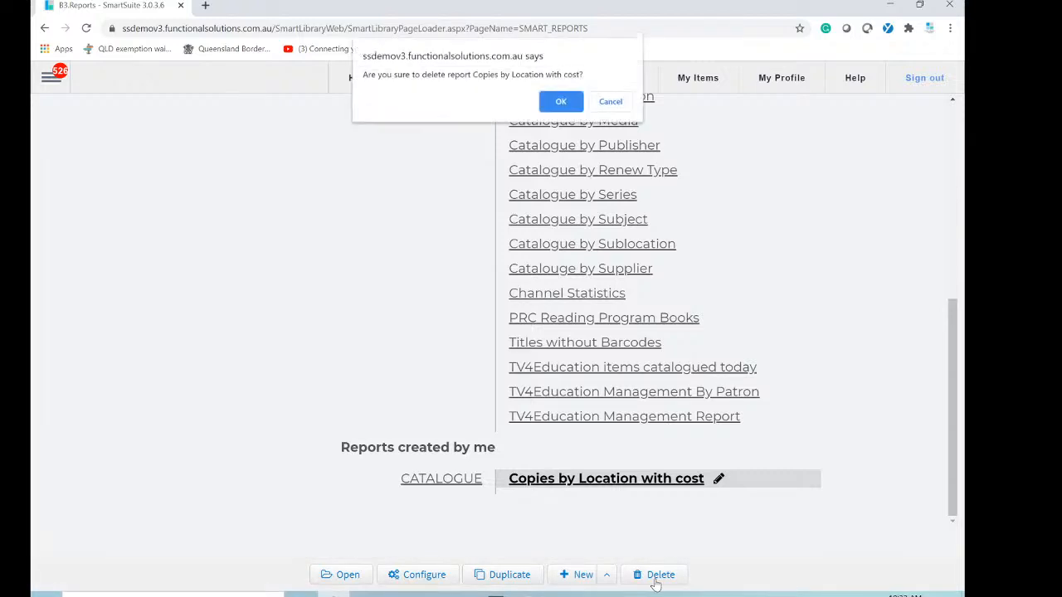
left_click(565, 101)
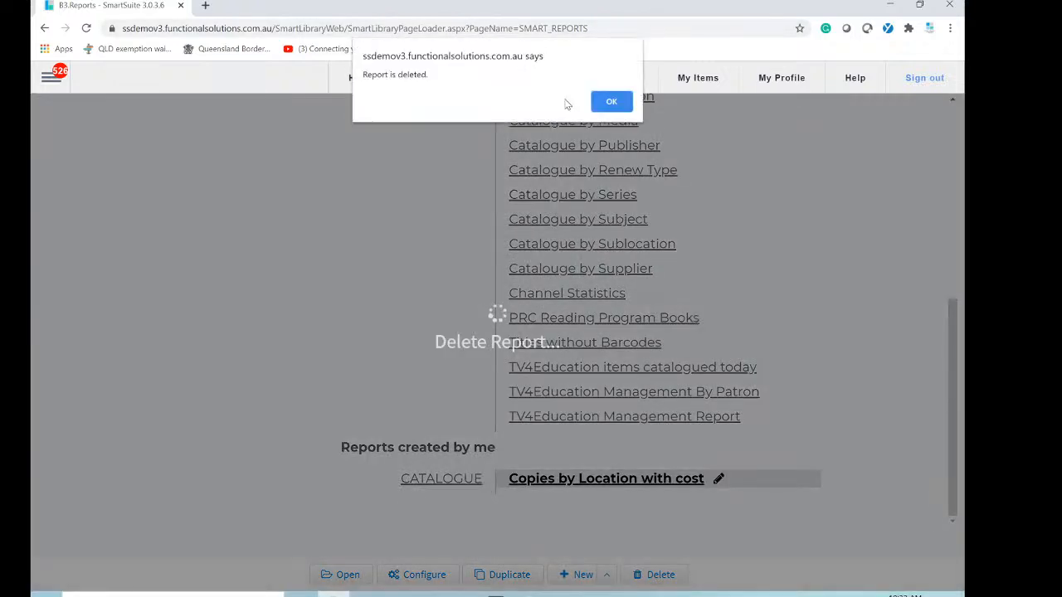
left_click(621, 103)
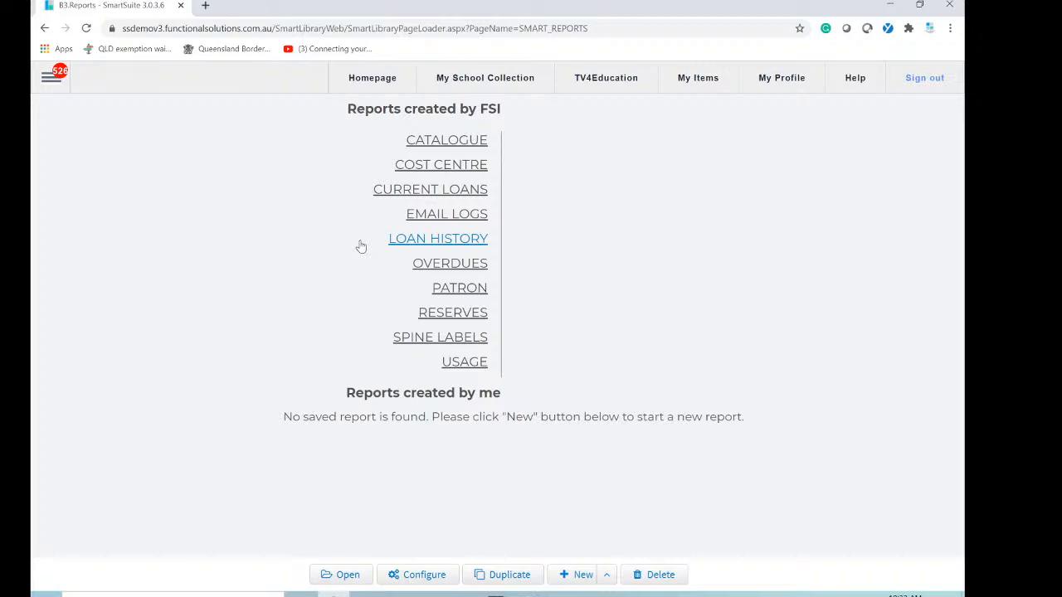
Look through the FSI reports offered in the Patron, Catalogue and Cost Centre categories
left_click(455, 292)
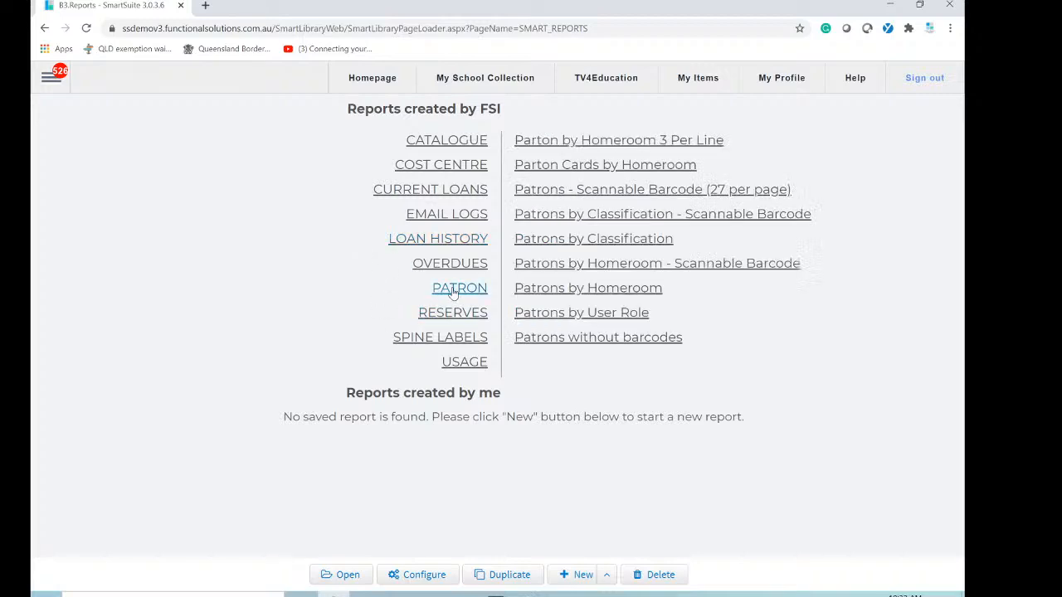
left_click(437, 141)
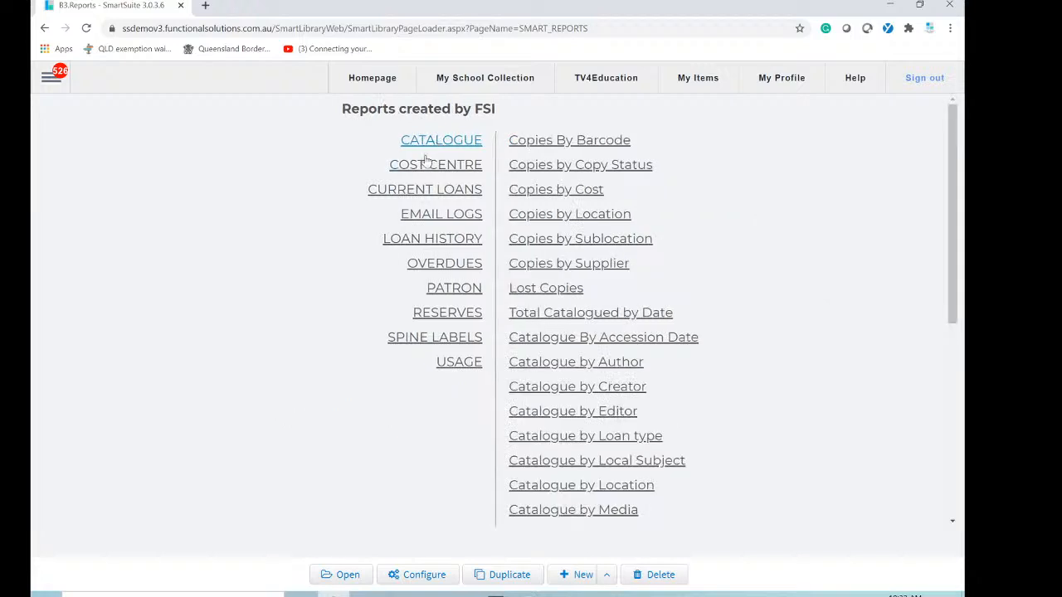
left_click(446, 168)
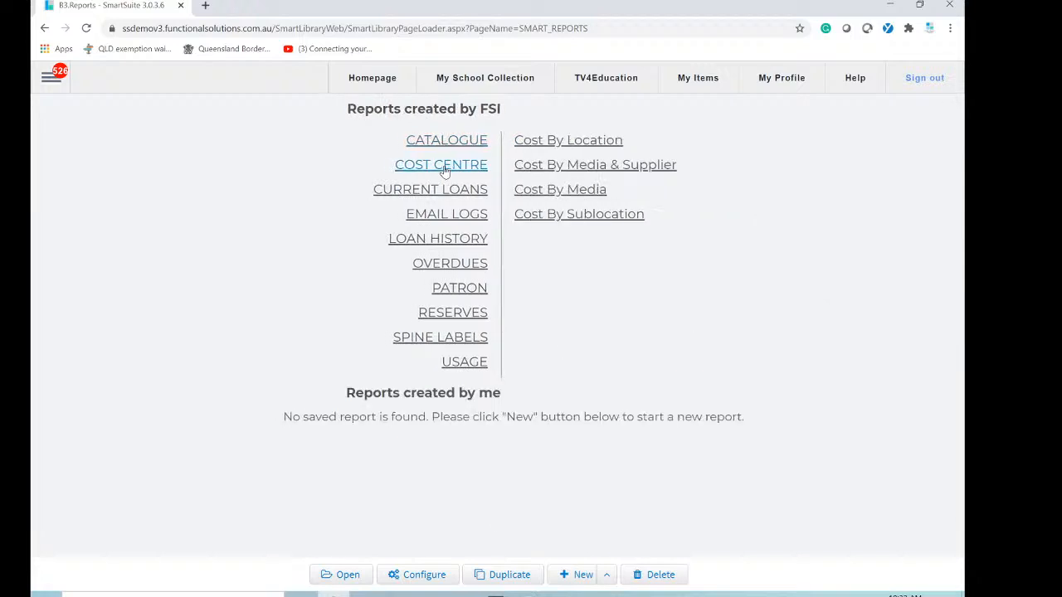
Open the "Patrons by Classification" report from the FSI Patron category
left_click(459, 288)
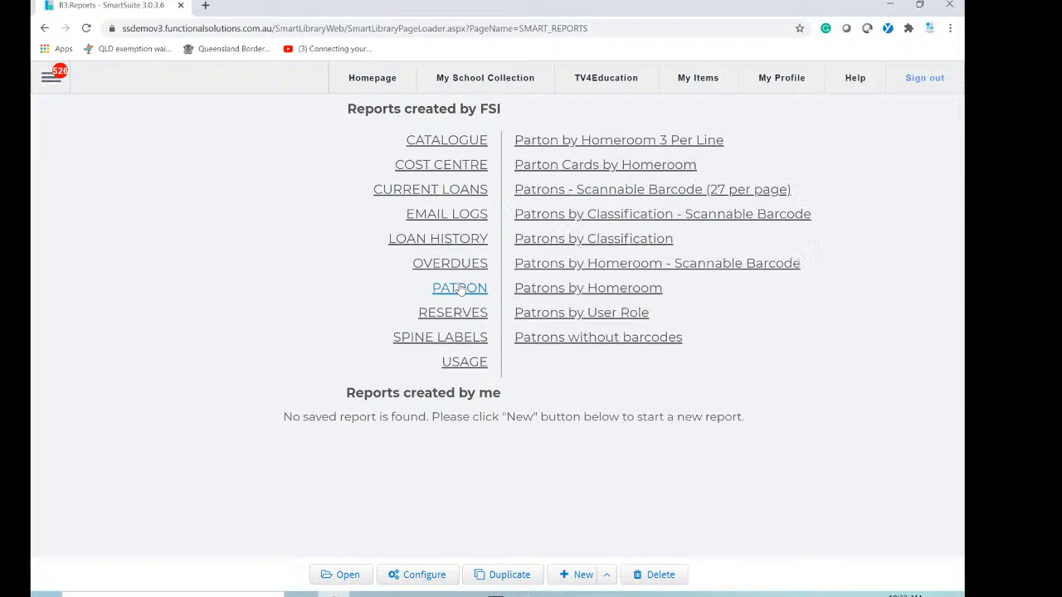
left_click(632, 240)
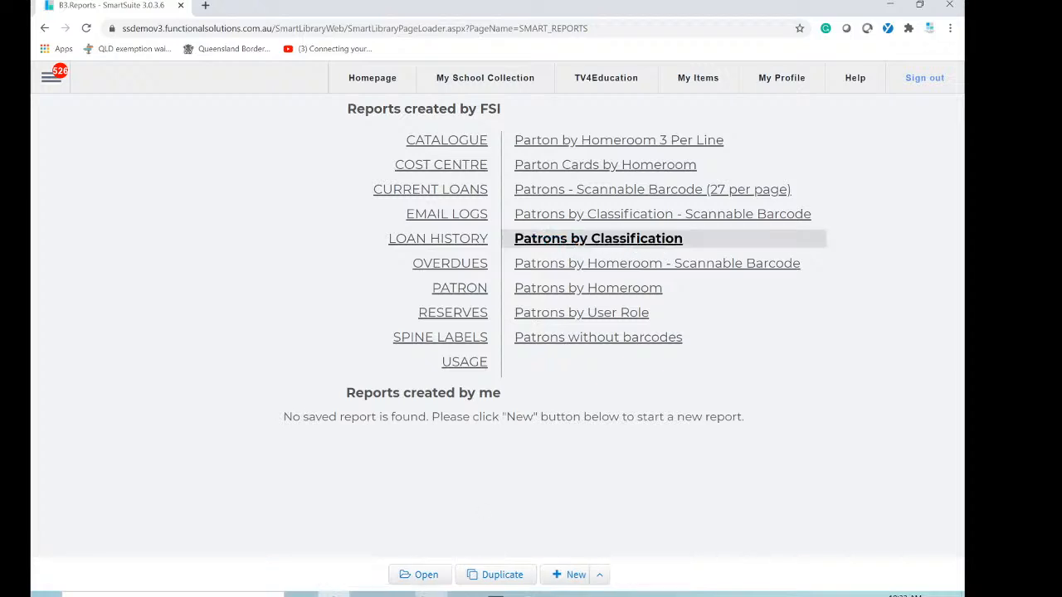
left_click(422, 577)
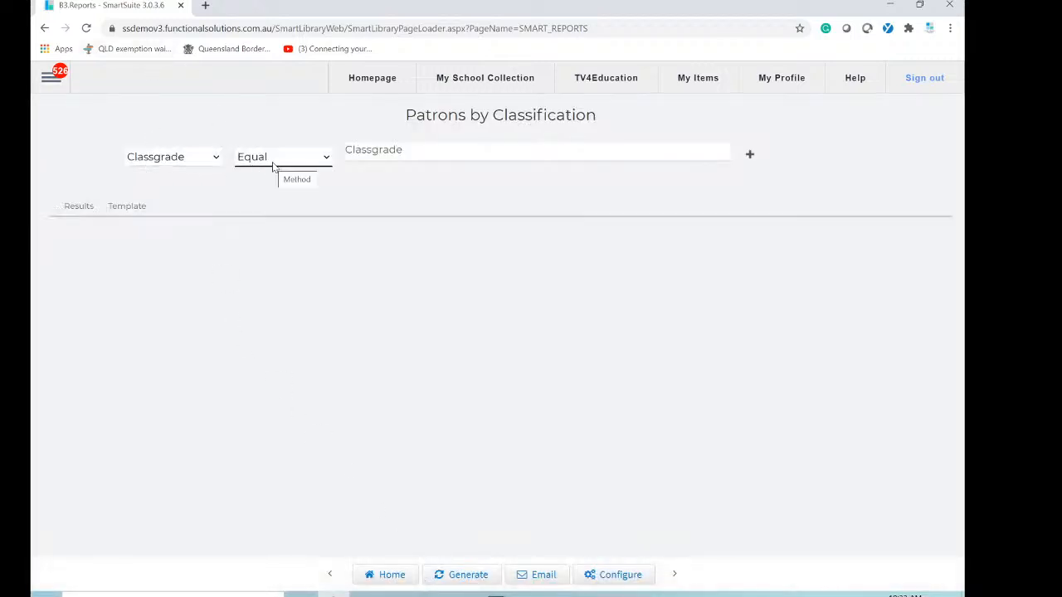
Filter the report to Classgrade Equal 12 and generate it
left_click(326, 158)
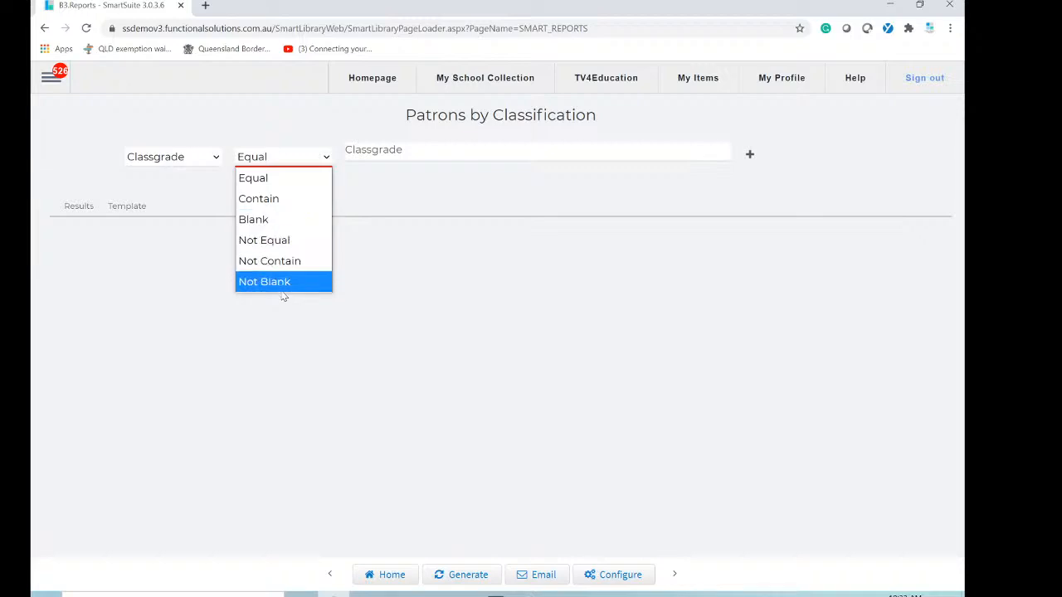
left_click(375, 158)
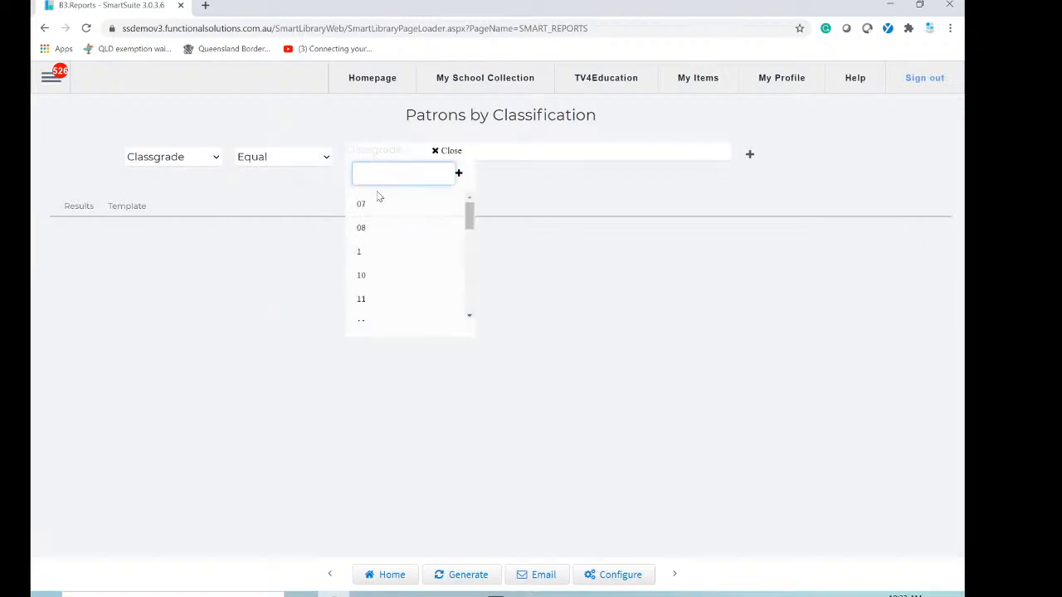
scroll(406, 262, "down", 2)
scroll(407, 263, "down", 1)
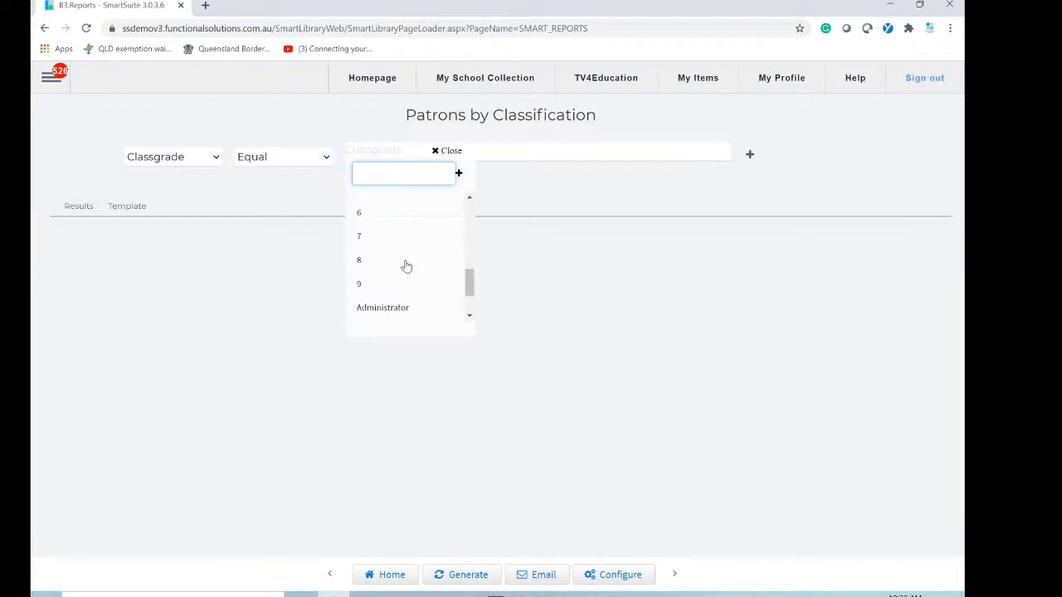
scroll(406, 264, "up", 3)
scroll(407, 265, "up", 1)
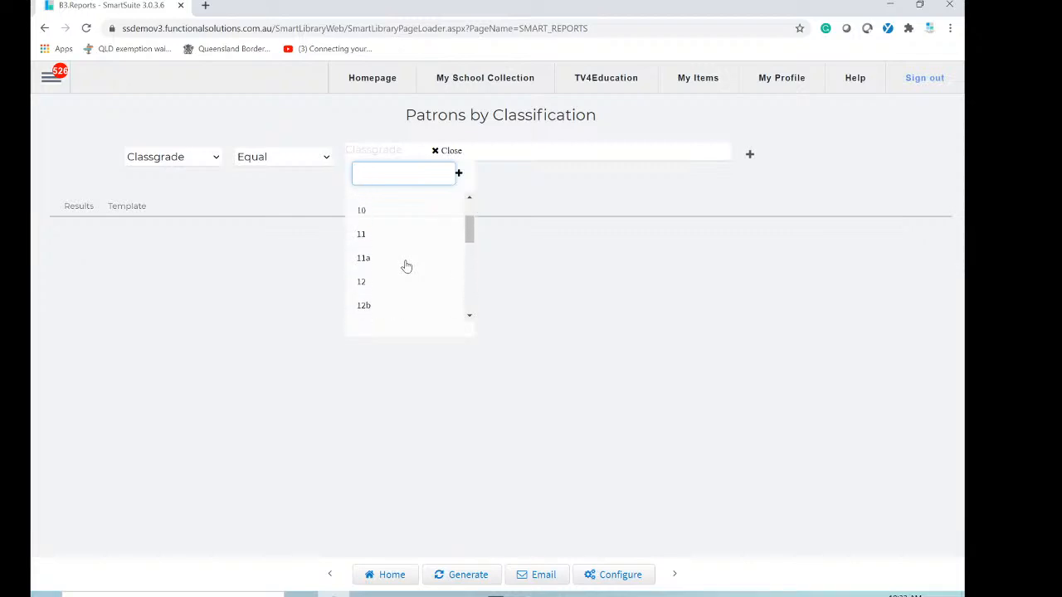
left_click(362, 286)
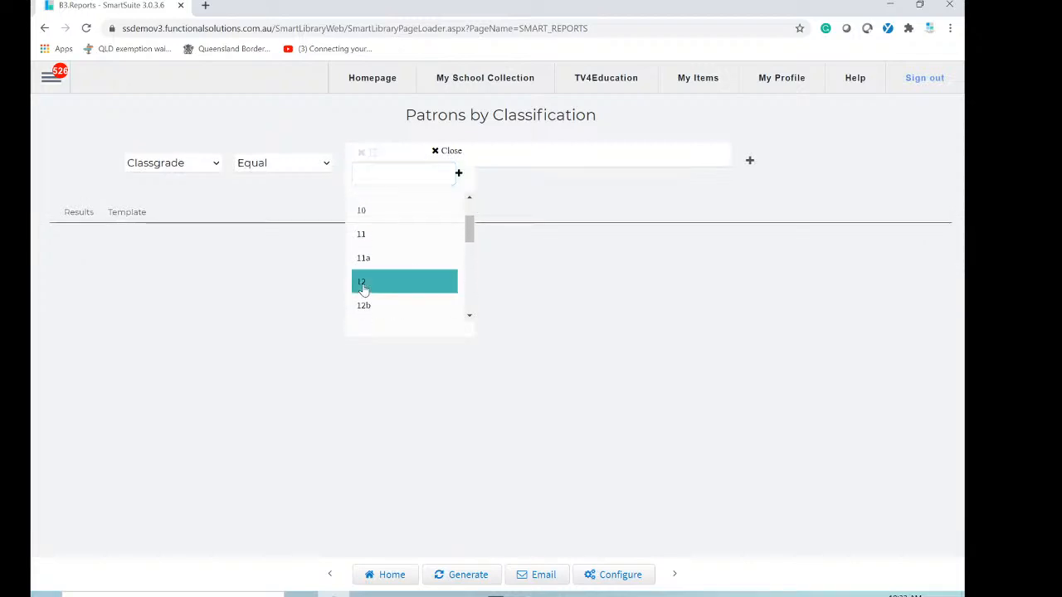
left_click(488, 463)
left_click(465, 580)
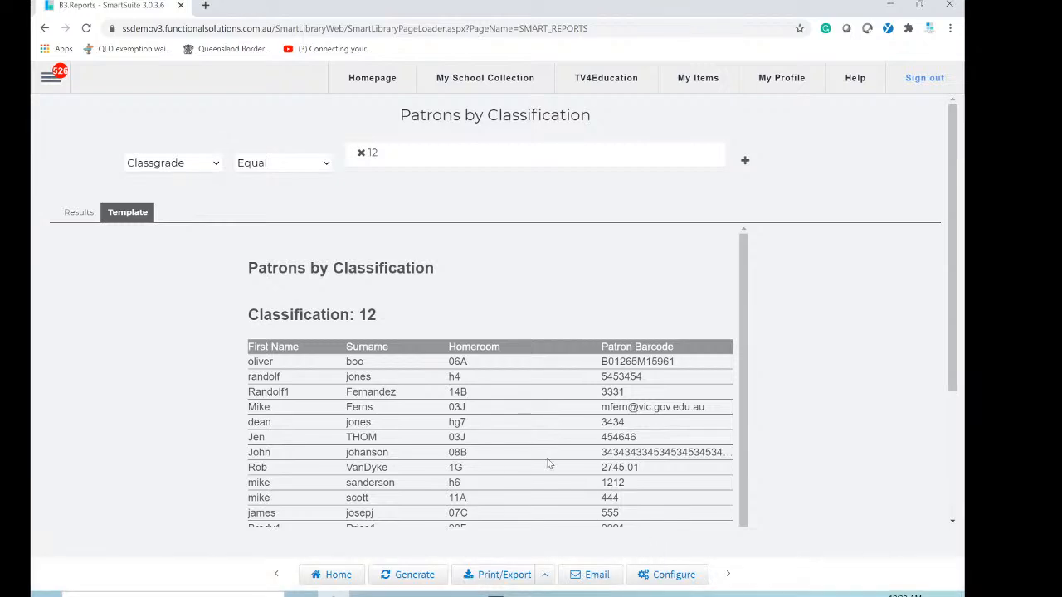
Examine the generated report's patron list for classification 12, including the homeroom and barcode columns
scroll(504, 429, "down", 2)
scroll(504, 431, "up", 2)
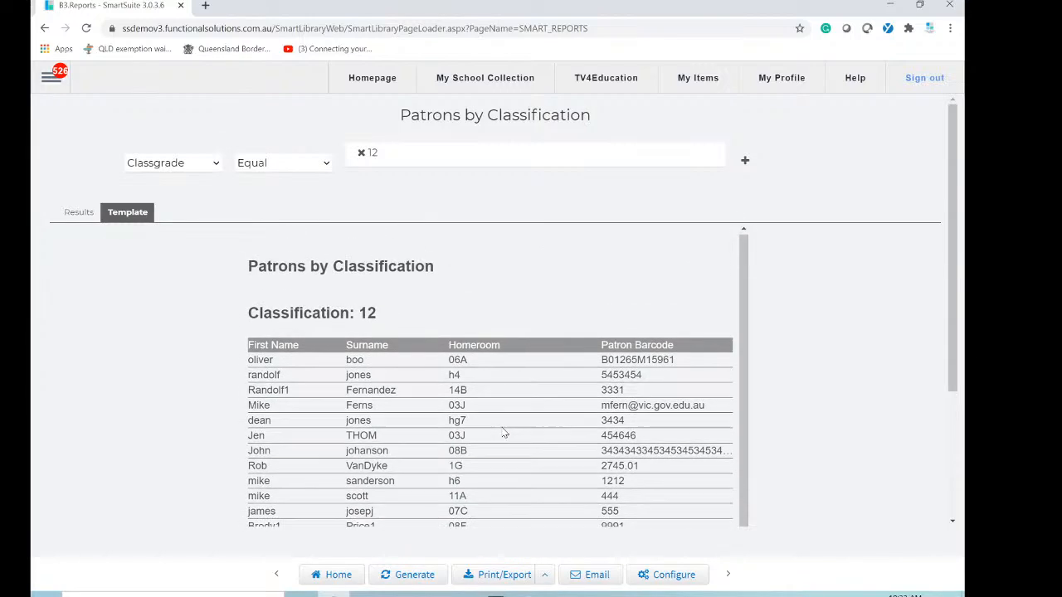
scroll(505, 431, "down", 2)
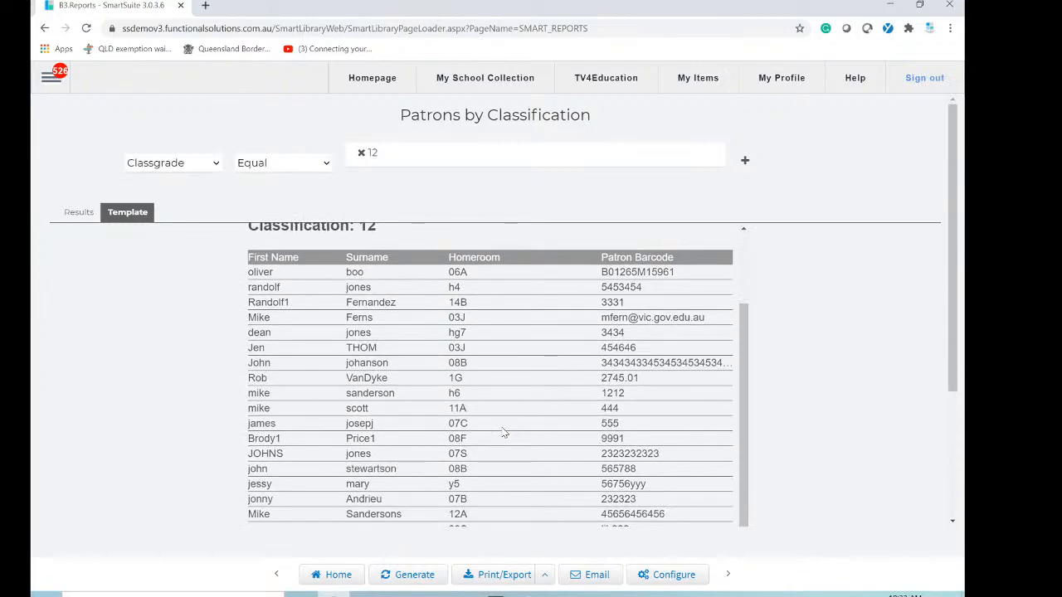
scroll(435, 415, "up", 2)
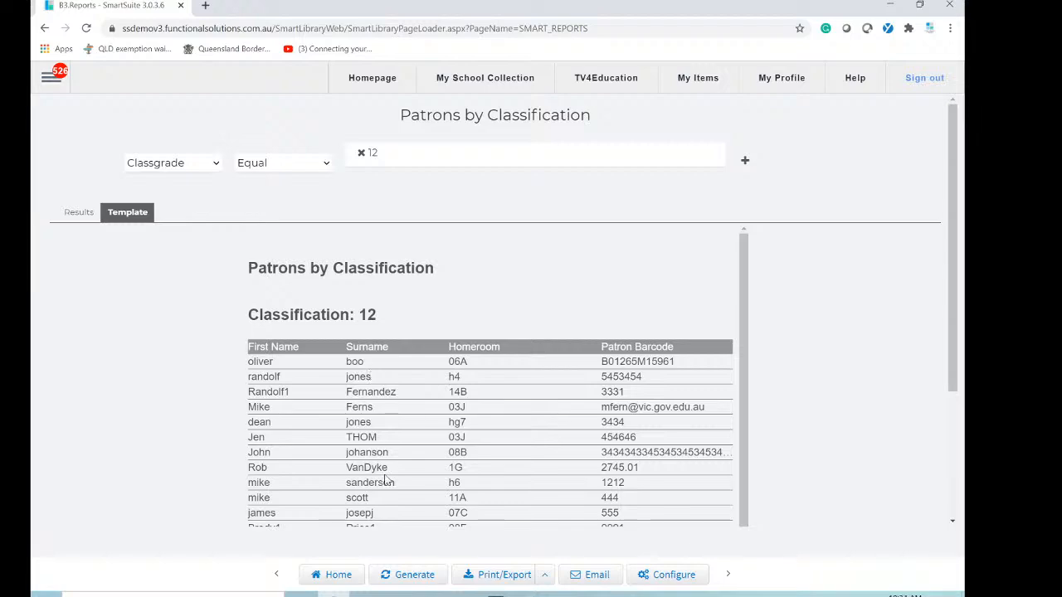
scroll(384, 479, "down", 2)
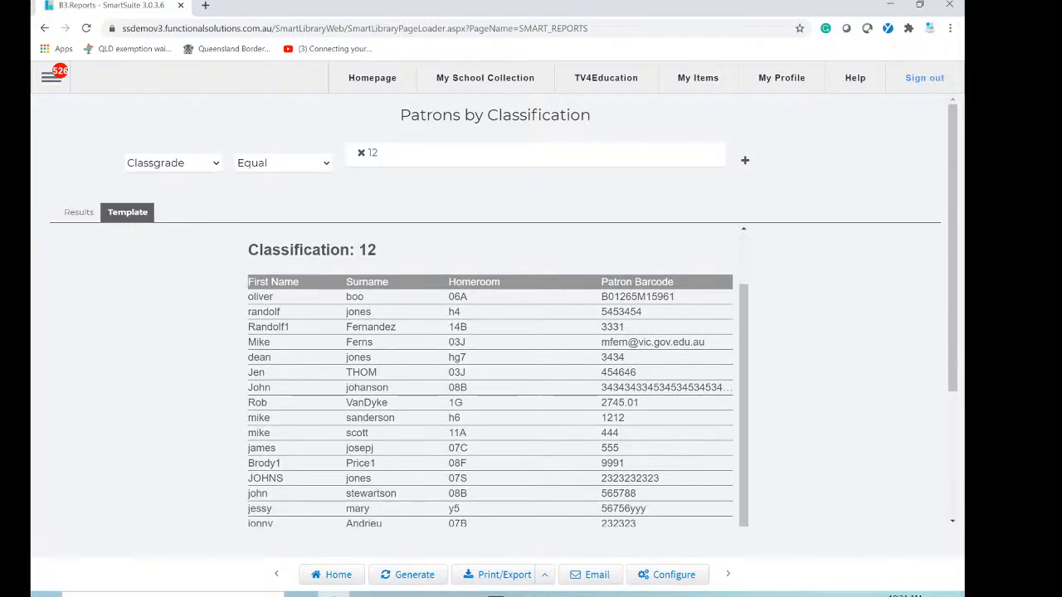
scroll(364, 416, "down", 1)
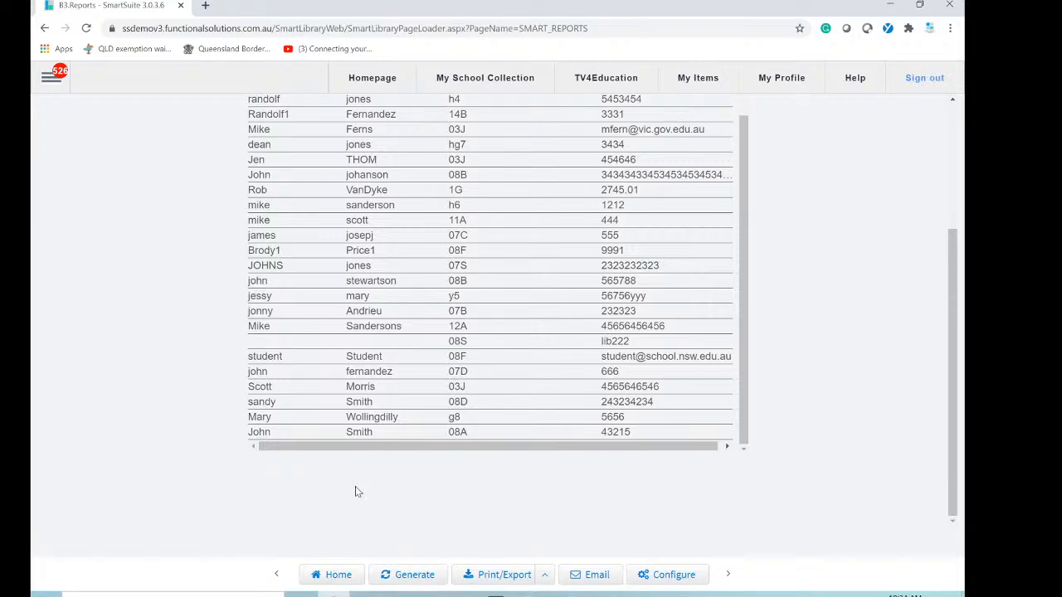
scroll(357, 489, "up", 3)
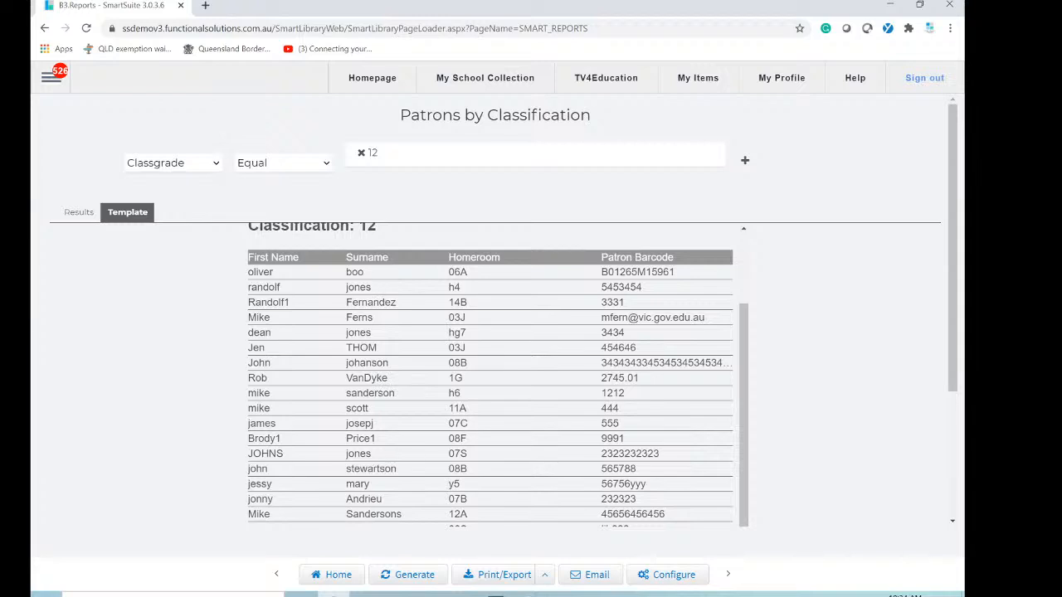
Configure a duplicate of the report, name it "Patrons by Classification sorted by surname" and save it
left_click(668, 582)
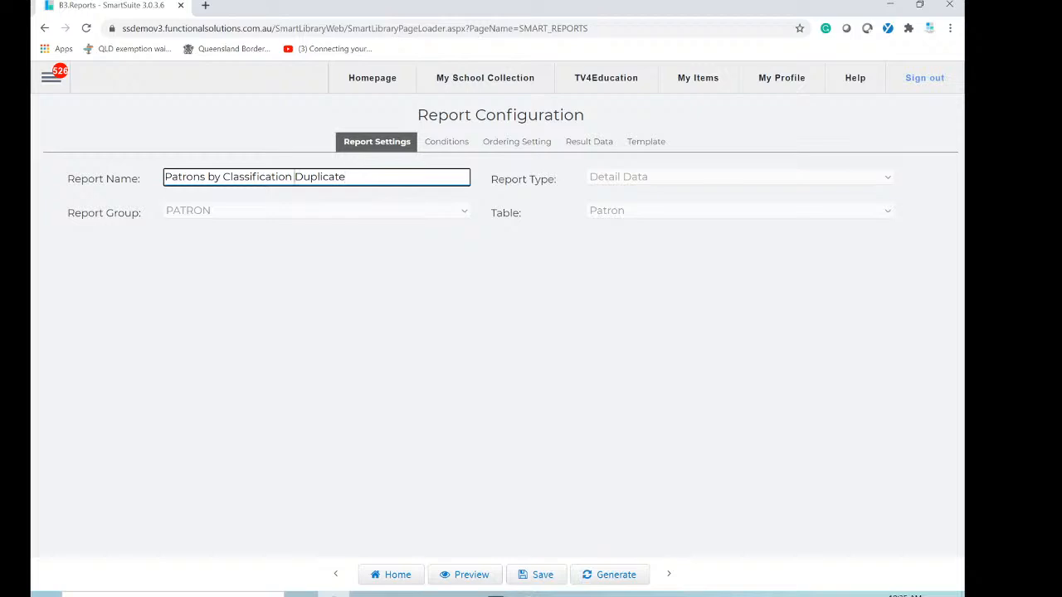
double_click(295, 177)
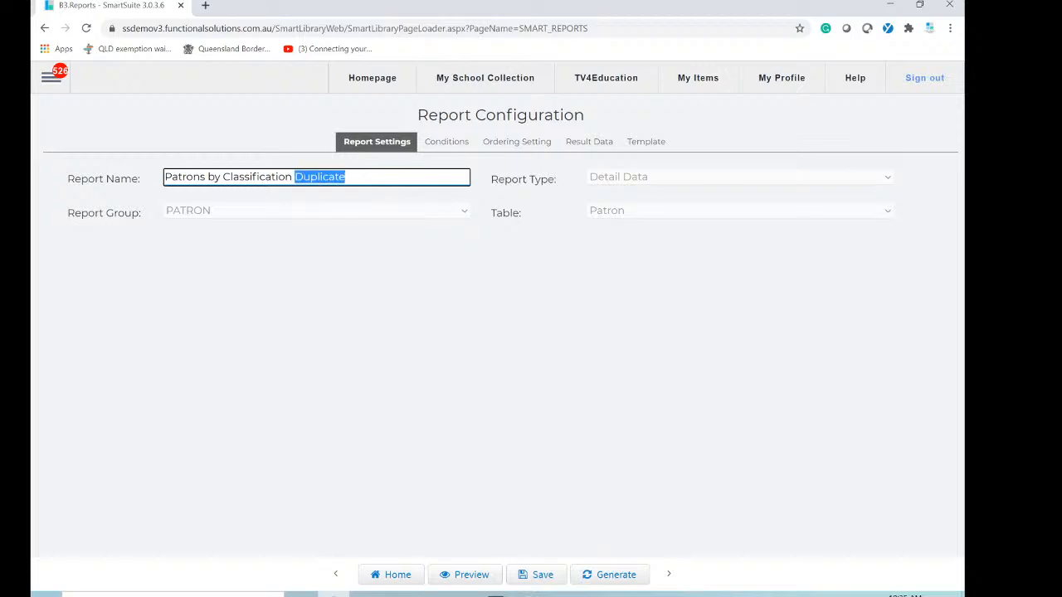
type("sort")
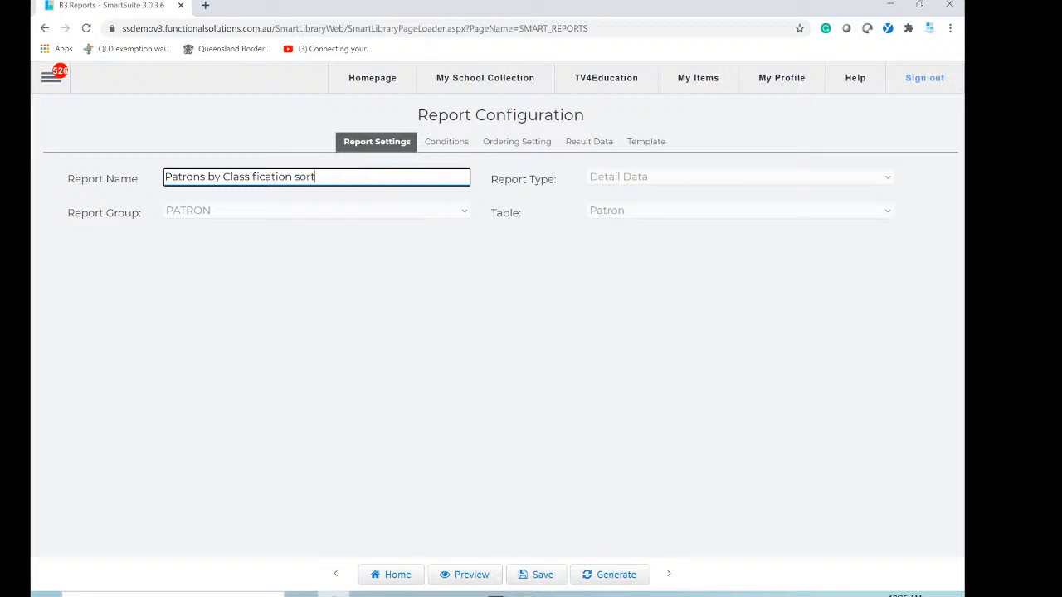
type("ed by surname")
left_click(537, 578)
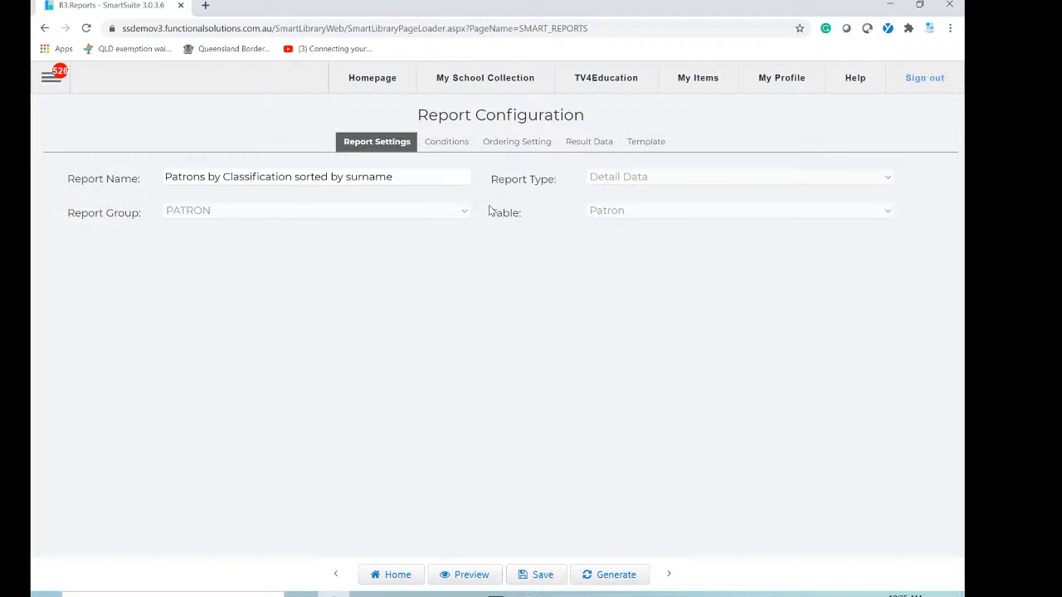
Clear the value 12 from the report's Classgrade condition and save the configuration
left_click(461, 145)
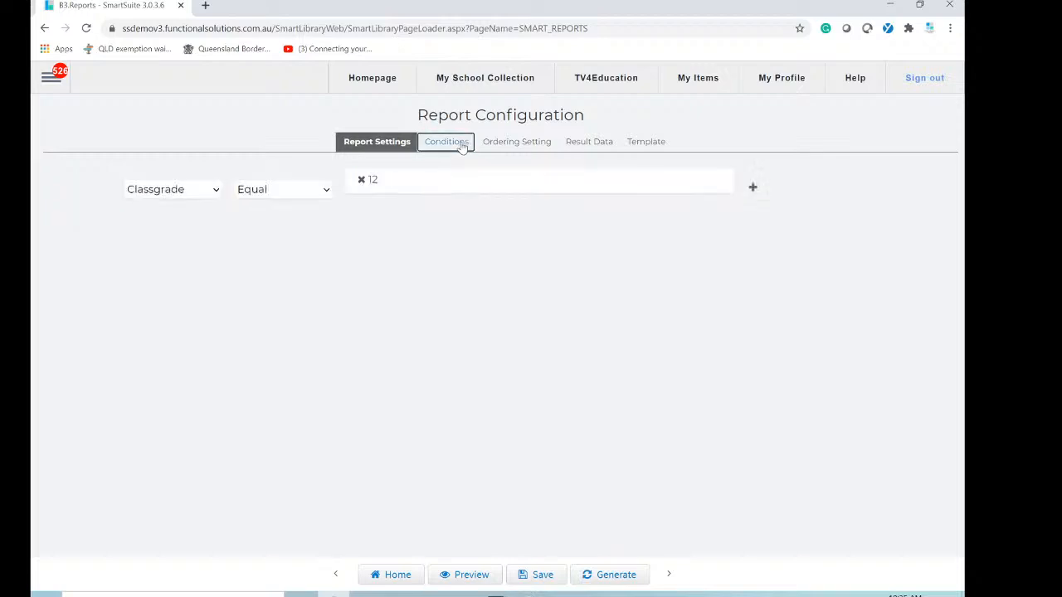
left_click(360, 180)
left_click(490, 342)
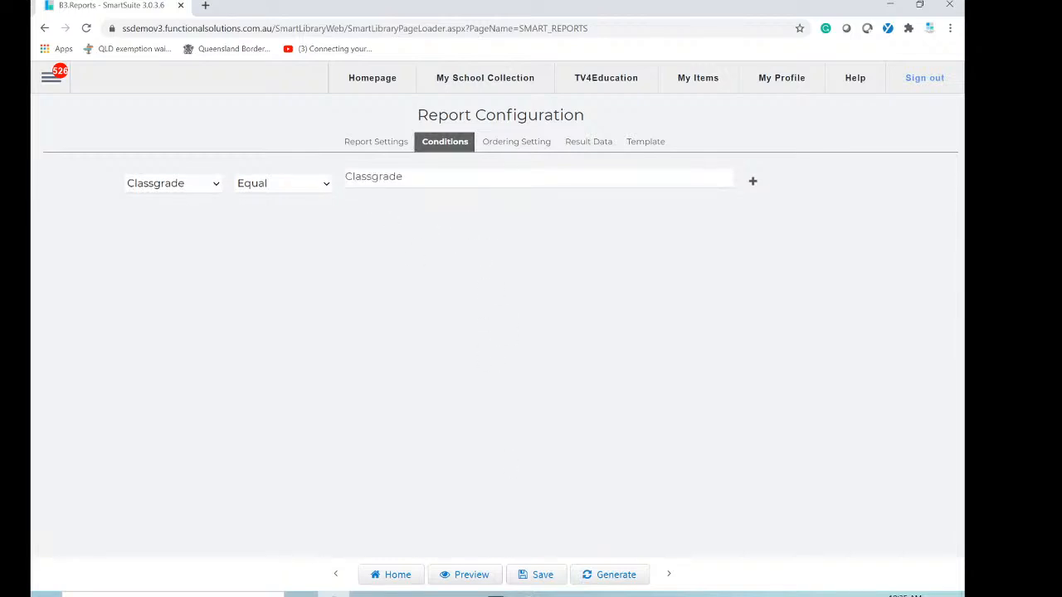
left_click(540, 575)
left_click(352, 143)
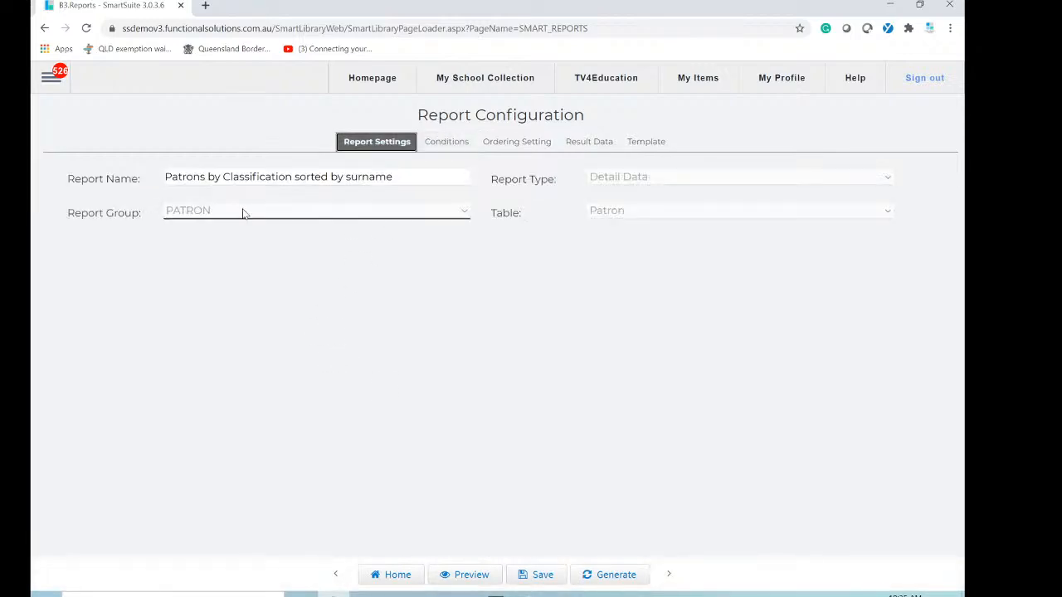
left_click(448, 145)
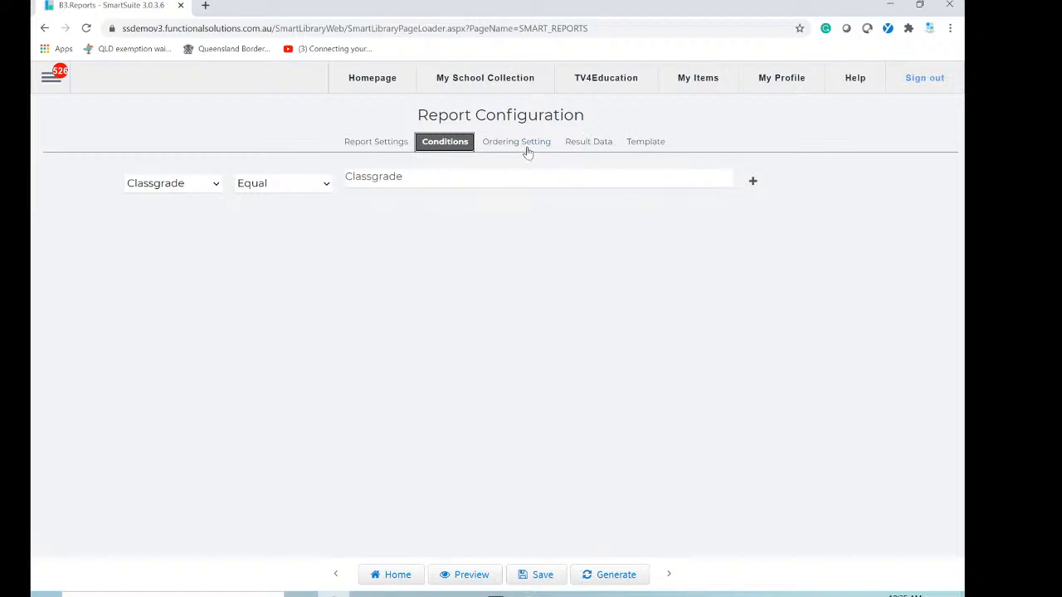
Order the report by Surname, Ascending, and save the configuration
left_click(491, 145)
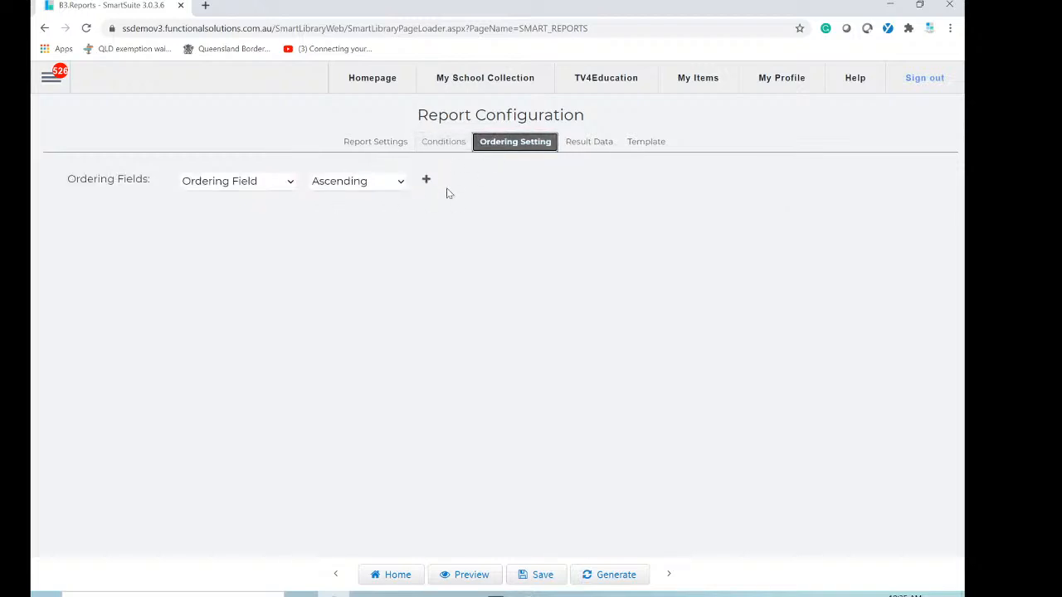
left_click(288, 182)
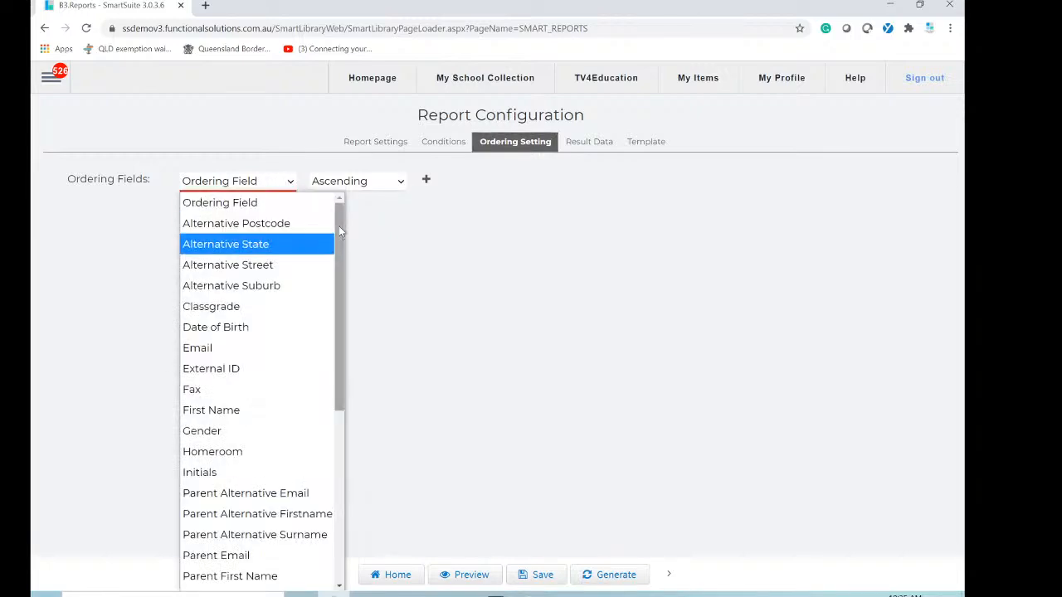
left_click_drag(338, 226, 344, 410)
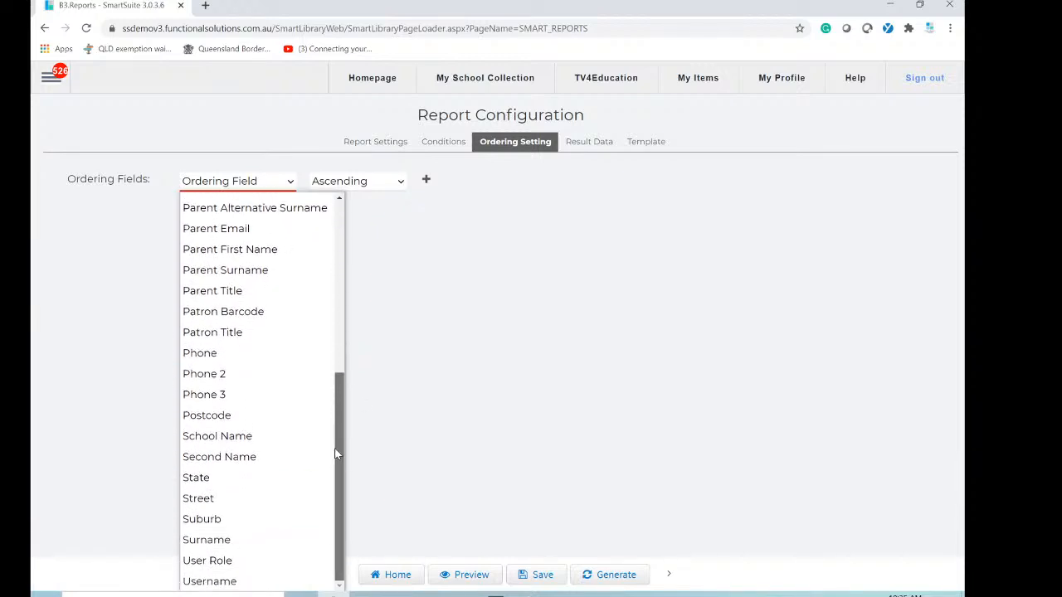
left_click(214, 540)
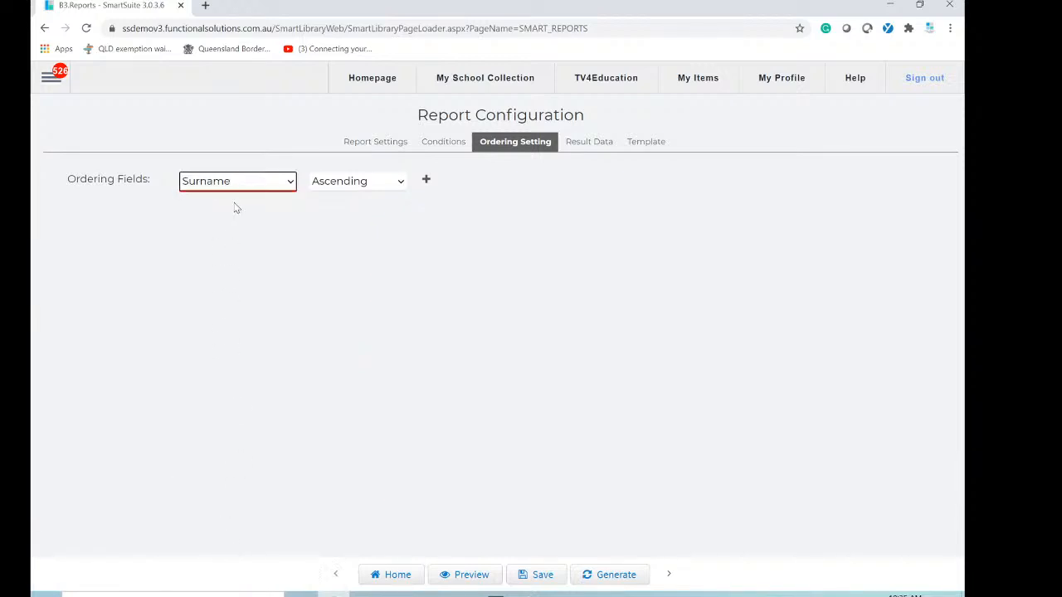
left_click(399, 184)
left_click(401, 185)
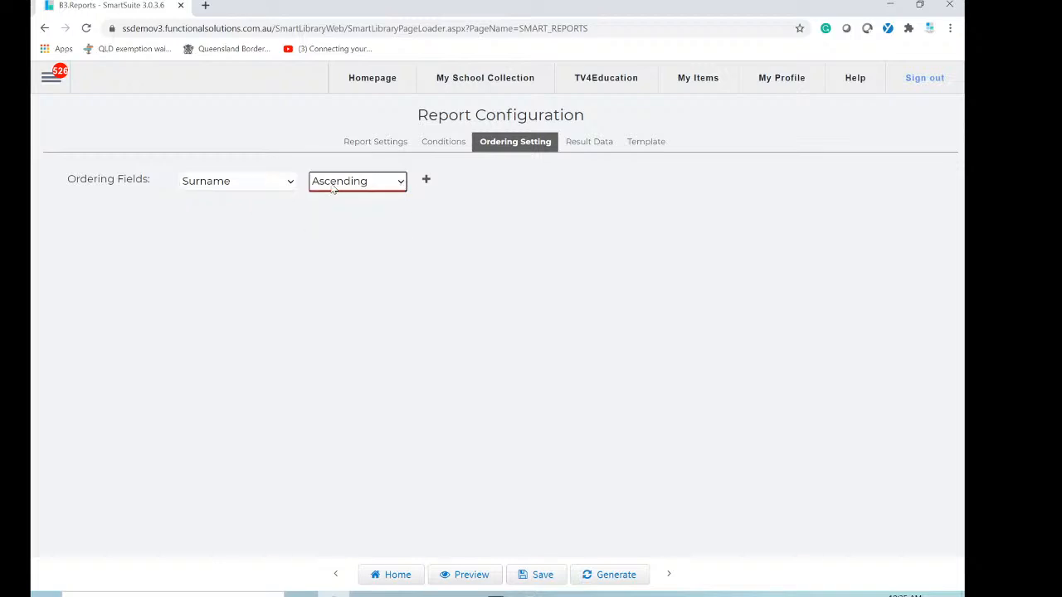
left_click(541, 578)
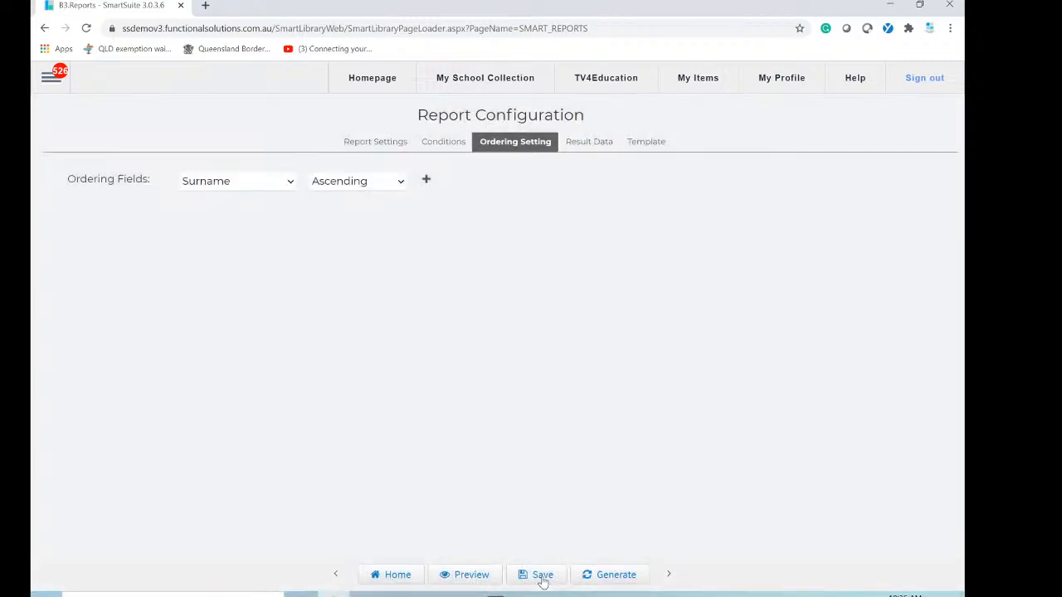
Return to the saved report list and open "Patrons by Classification sorted by surname" from the self-created Patron reports
left_click(405, 581)
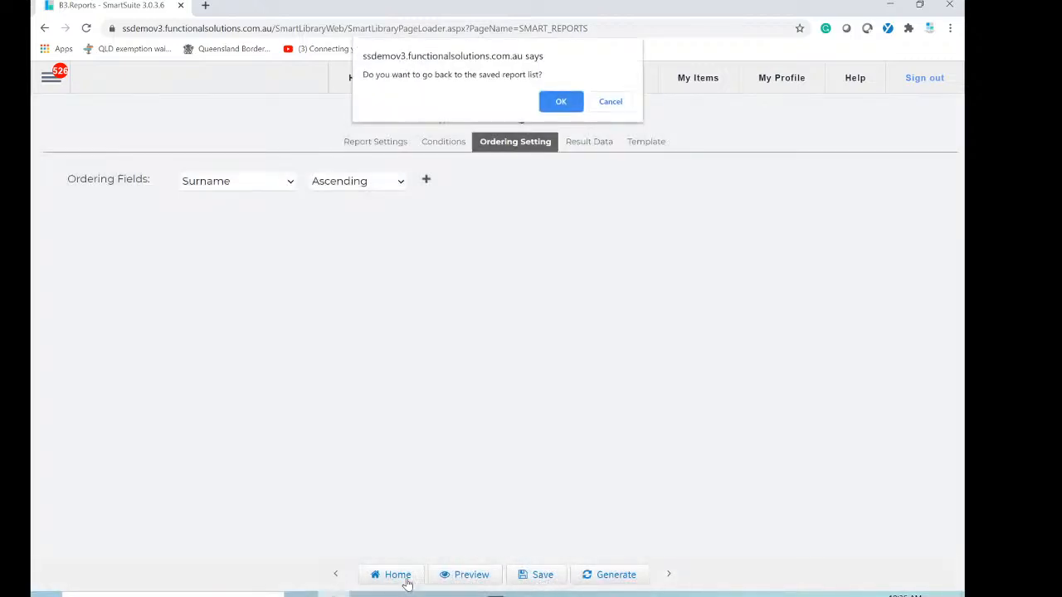
left_click(570, 102)
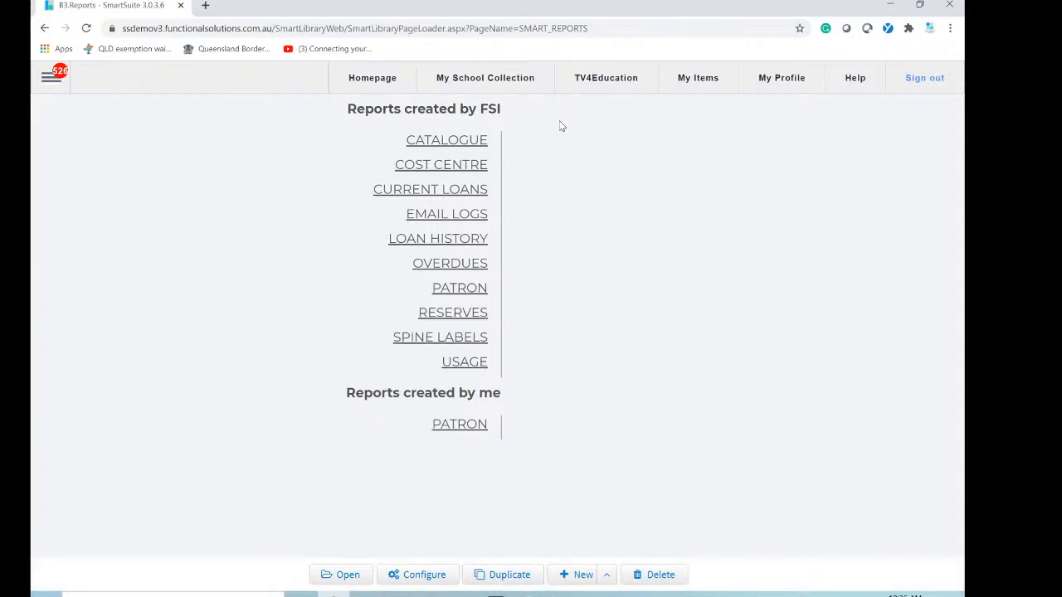
left_click(456, 291)
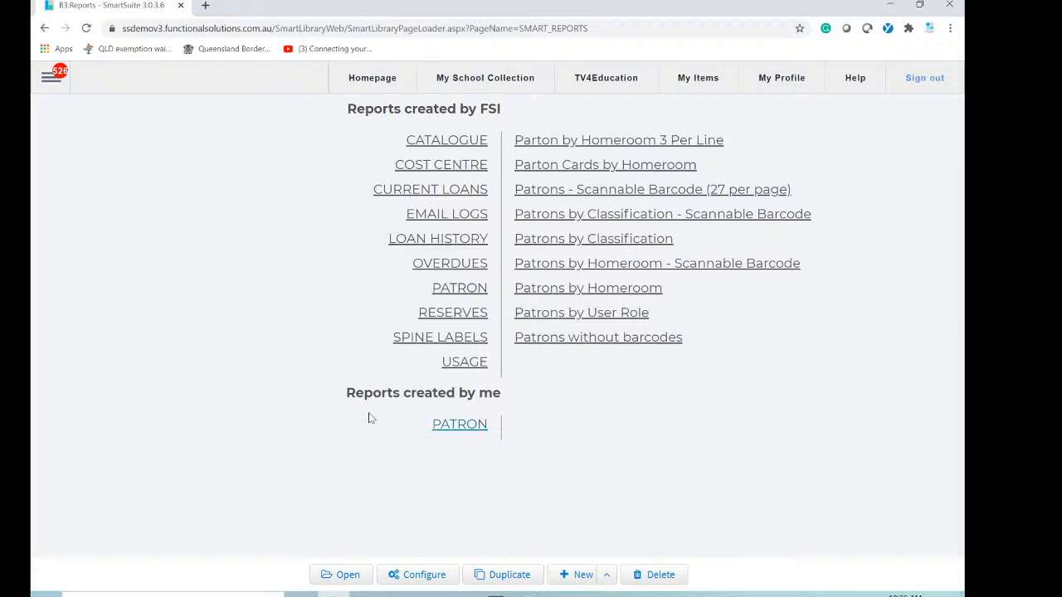
left_click(458, 428)
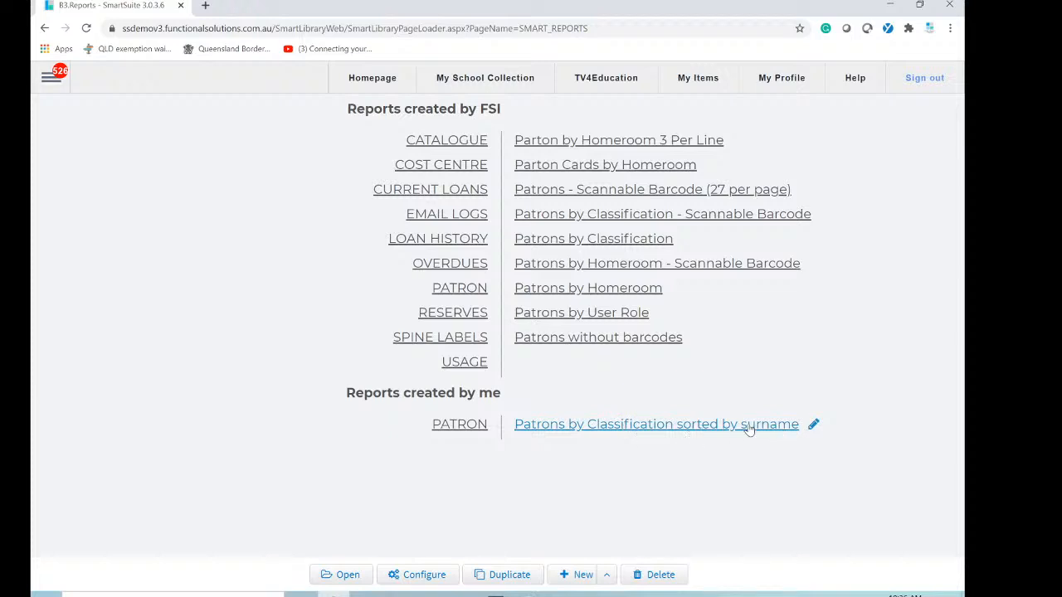
left_click(620, 426)
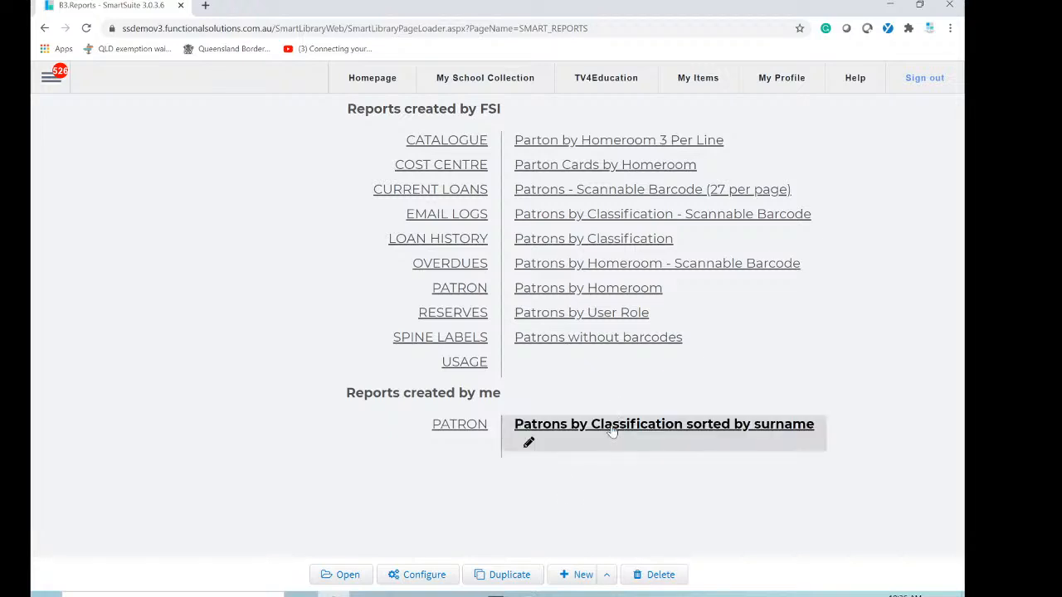
left_click(347, 576)
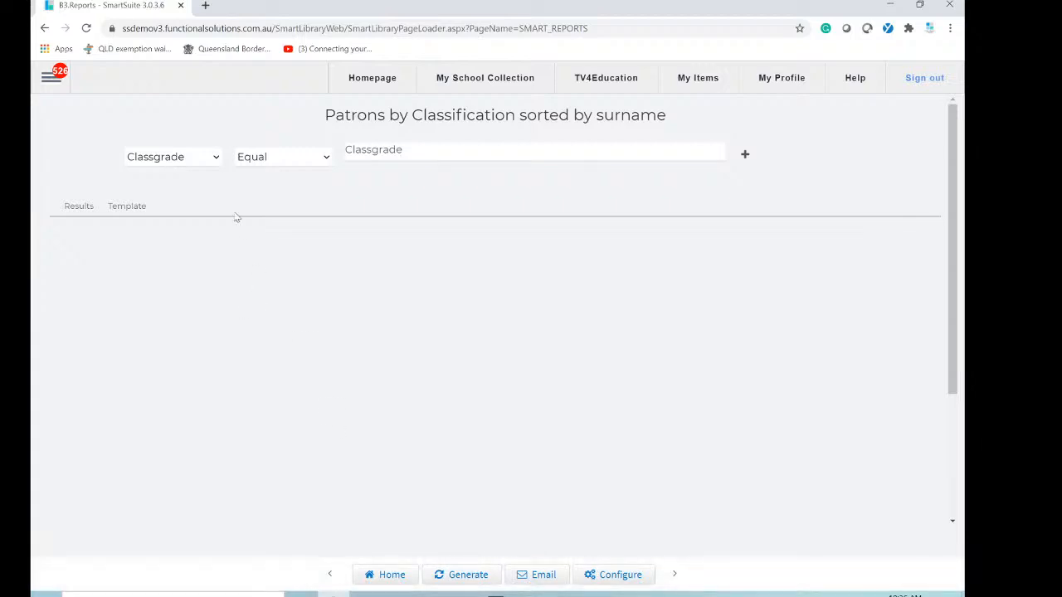
Filter the report to Classgrade Equal 12, generate it and check the surname order of the patron list
left_click(586, 160)
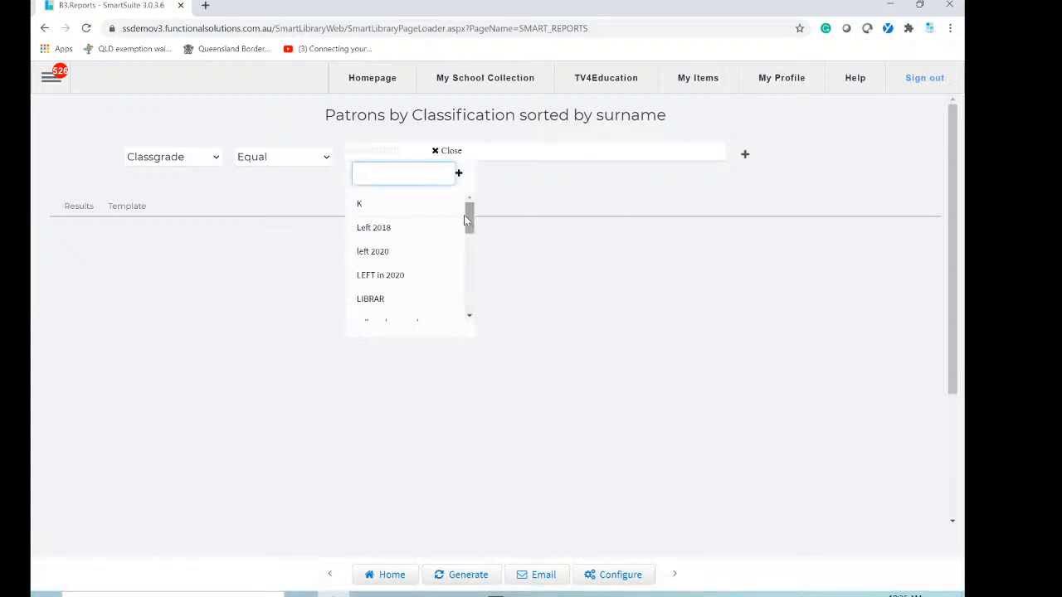
left_click_drag(465, 217, 465, 192)
left_click(528, 287)
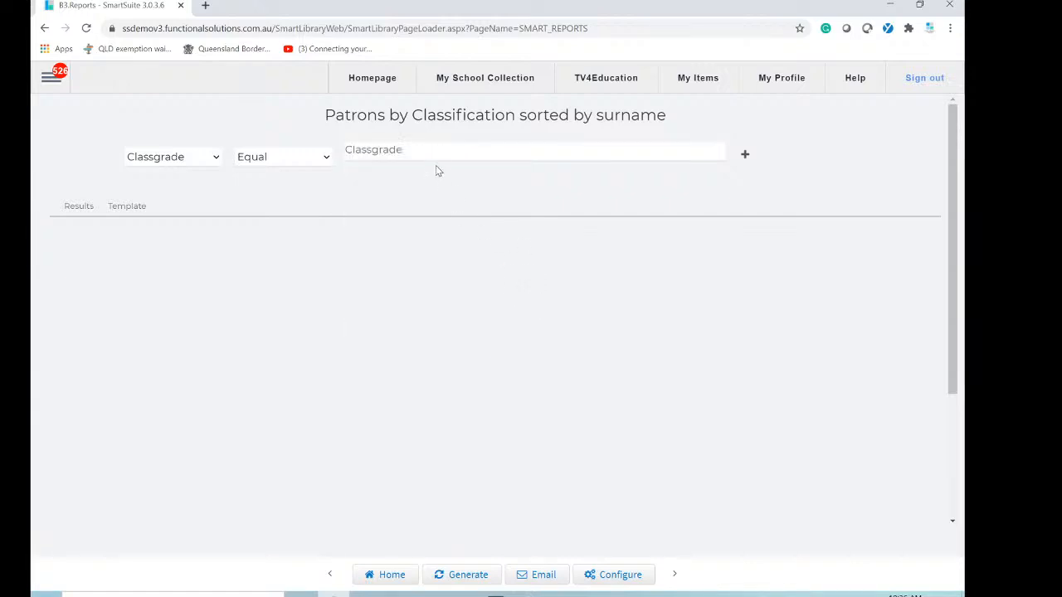
left_click(436, 165)
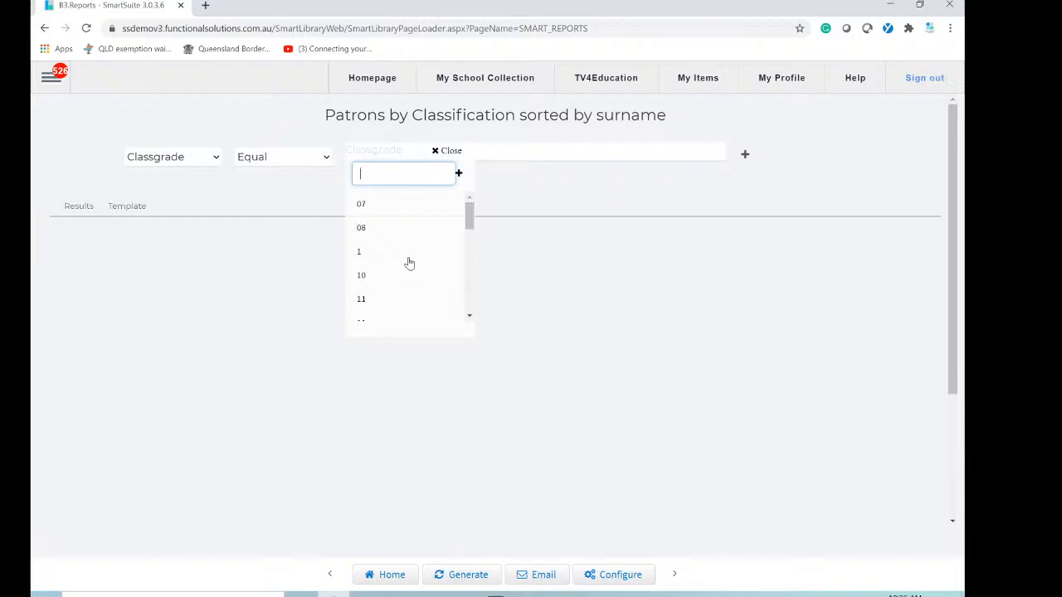
scroll(409, 262, "down", 1)
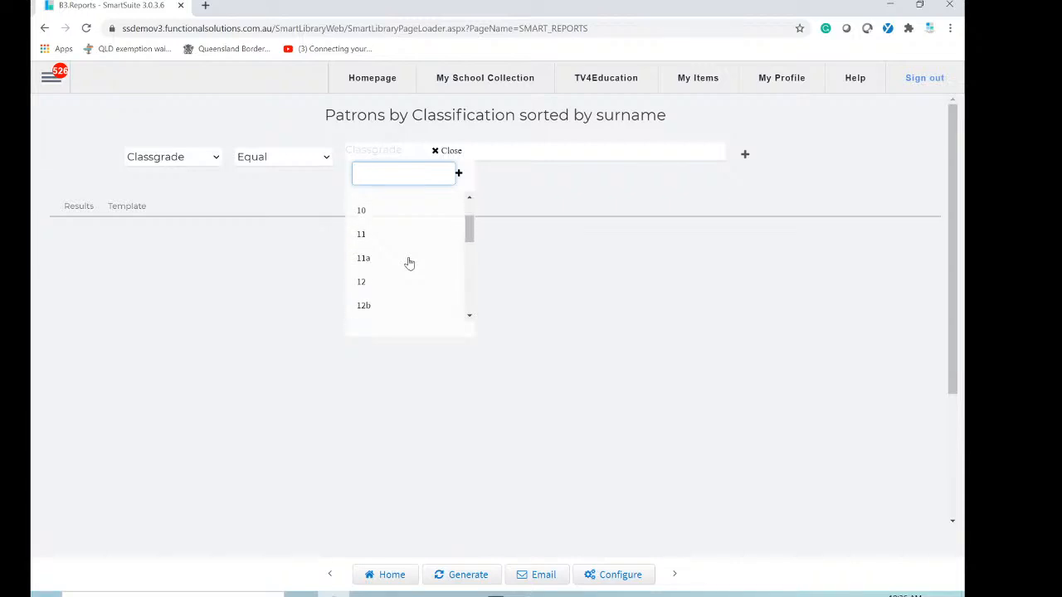
left_click(369, 283)
left_click(539, 389)
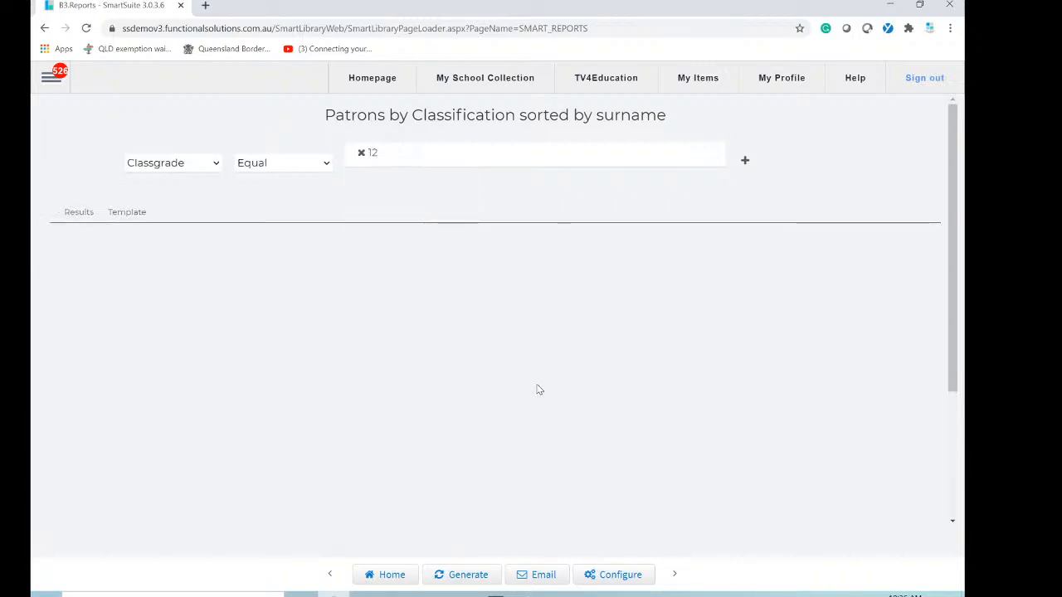
left_click(460, 578)
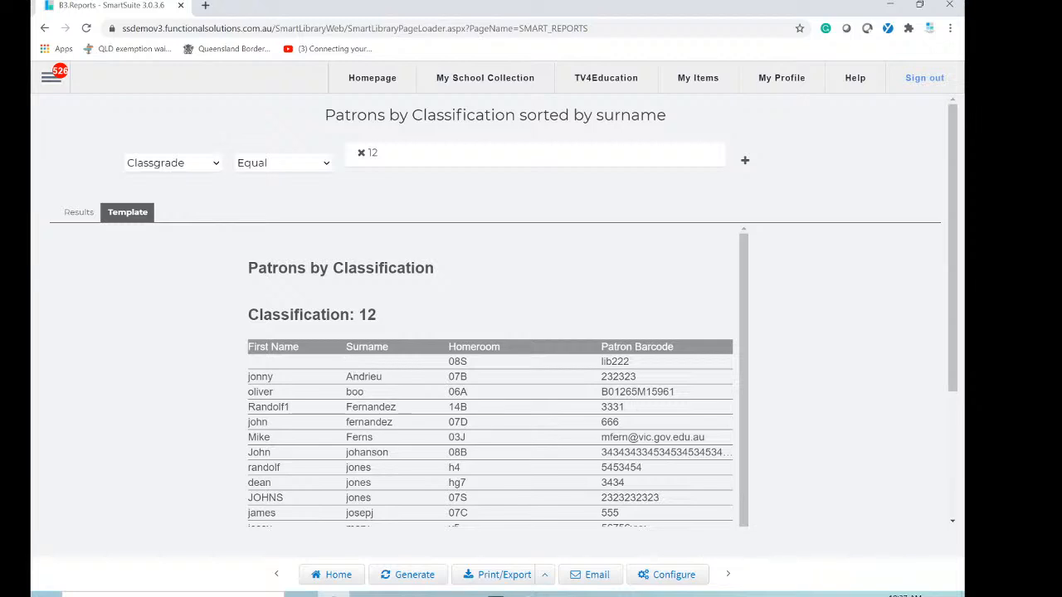
scroll(490, 377, "down", 3)
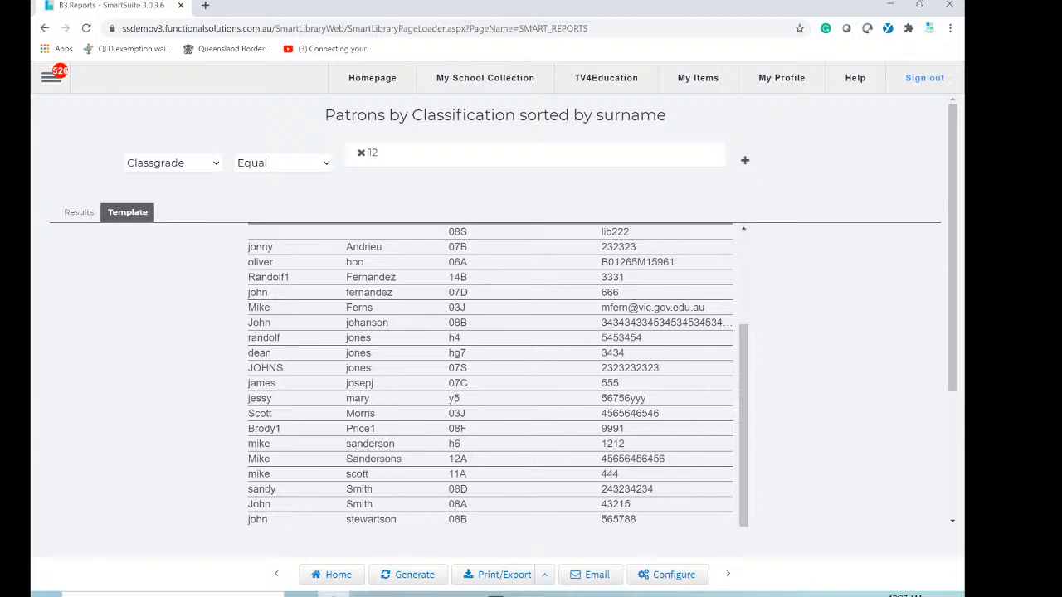
scroll(373, 481, "down", 5)
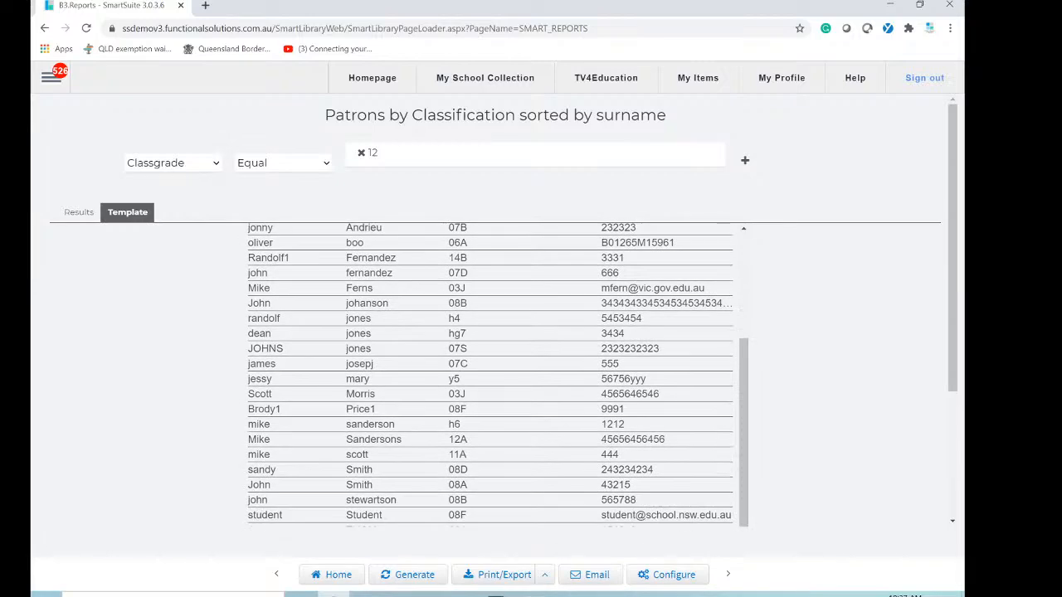
scroll(384, 462, "up", 2)
Try to export the report, and set the browser to always allow pop-ups and redirects from the library site
left_click(492, 574)
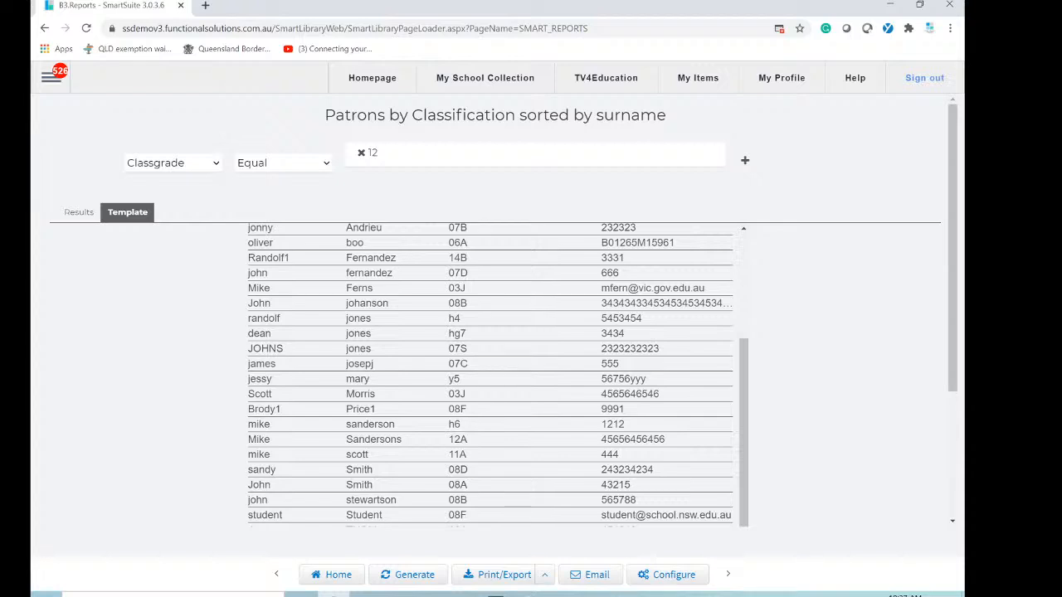
left_click(779, 31)
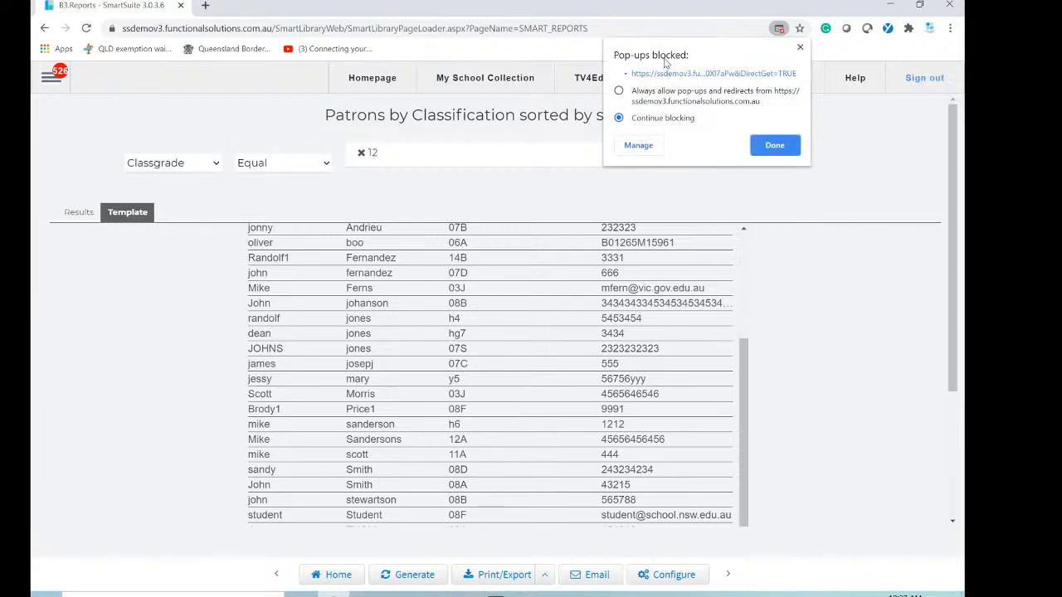
left_click(619, 92)
left_click(775, 146)
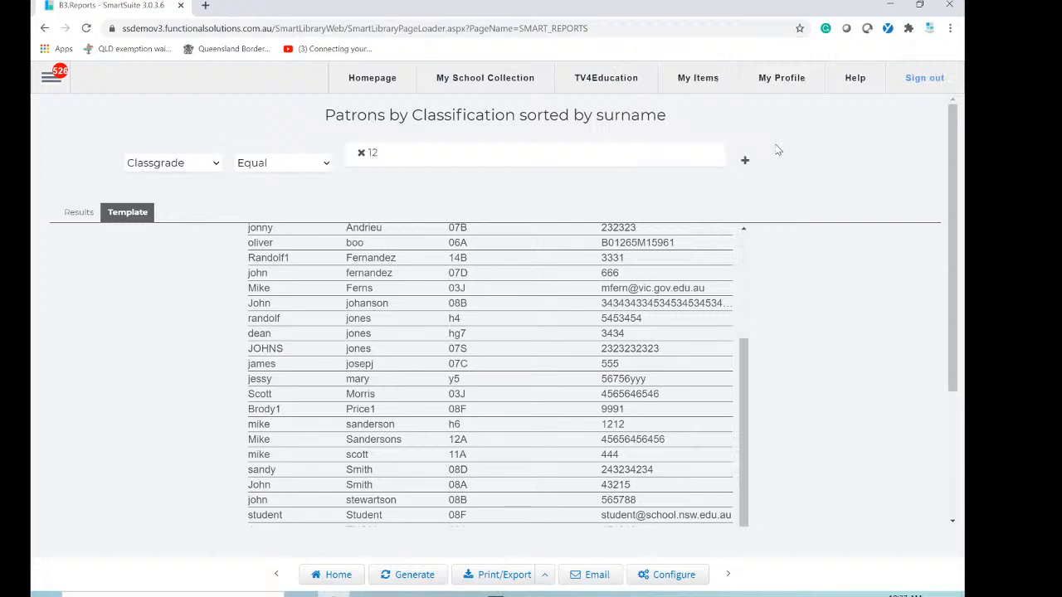
Export the report as a PDF to the junk folder, named with the owner's first name plus "student by surname", and open it
left_click(478, 577)
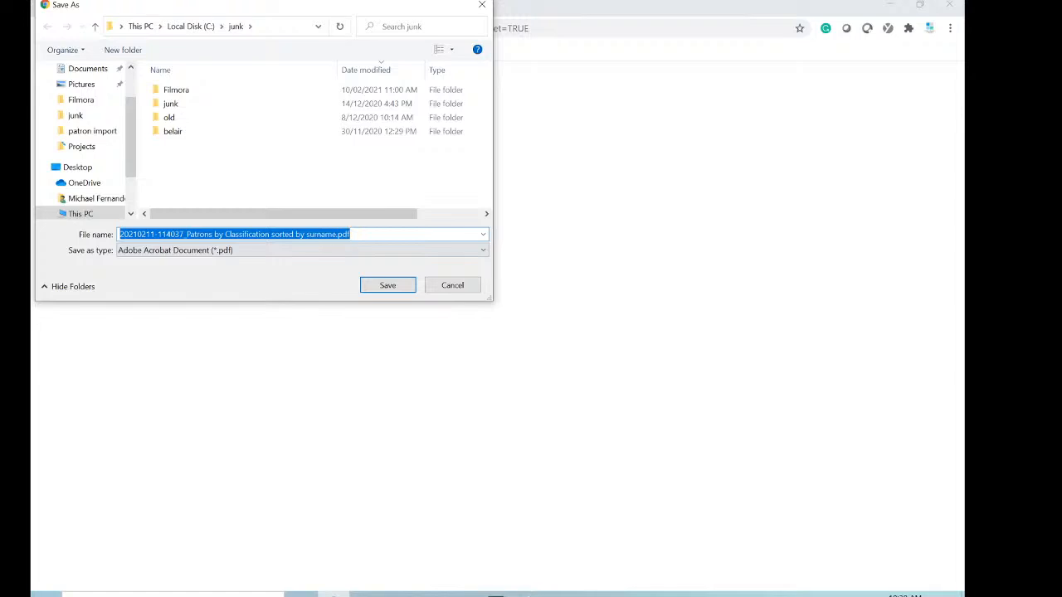
type("mik")
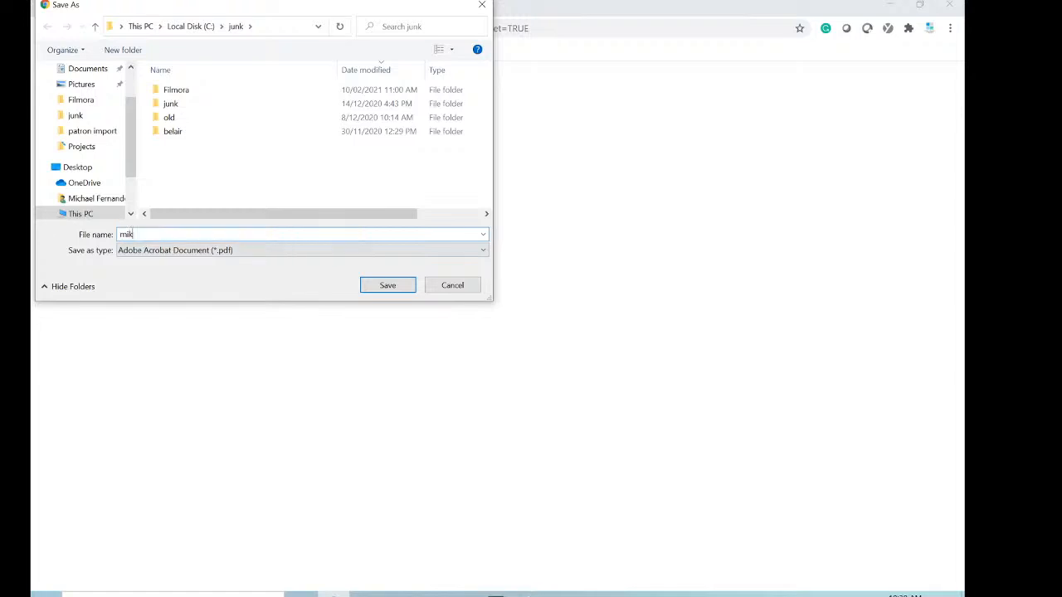
type("es student by surname")
left_click(381, 287)
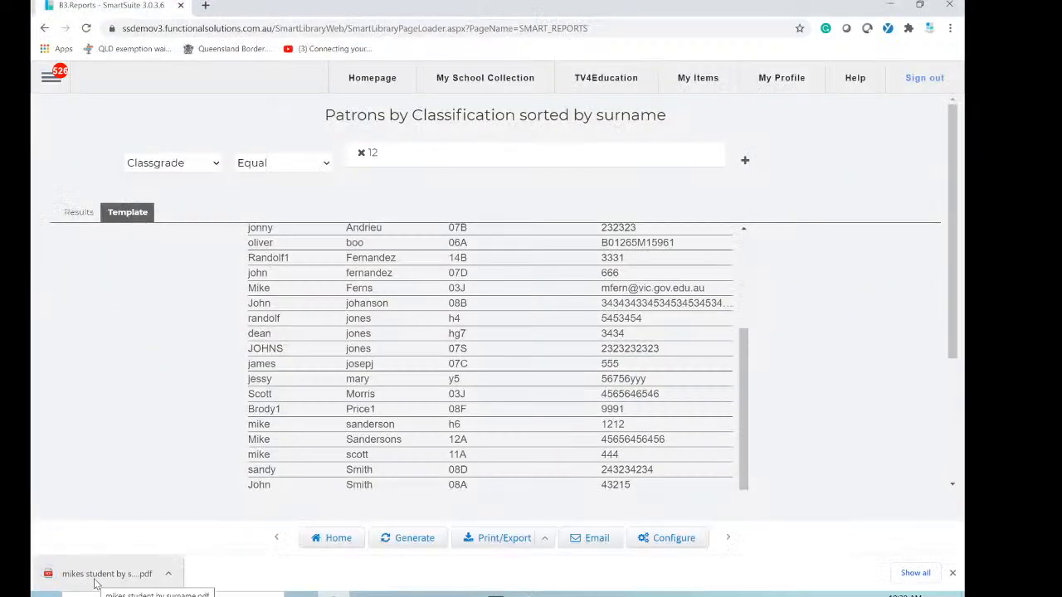
left_click(93, 578)
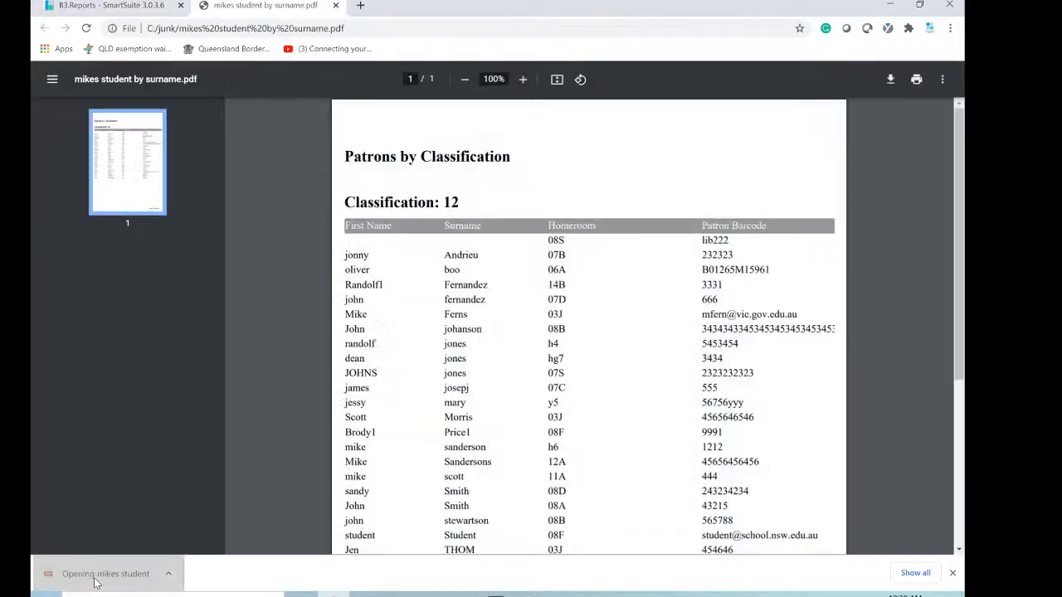
Read through the exported PDF's patron list, close the PDF and look over the generated report
scroll(540, 220, "down", 1)
scroll(540, 222, "down", 3)
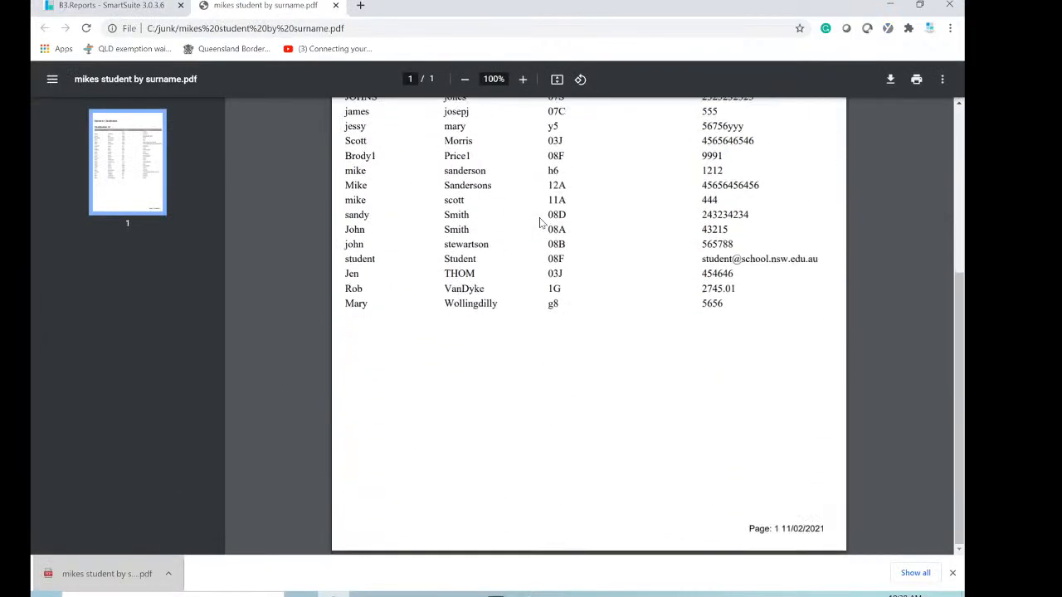
scroll(539, 222, "up", 3)
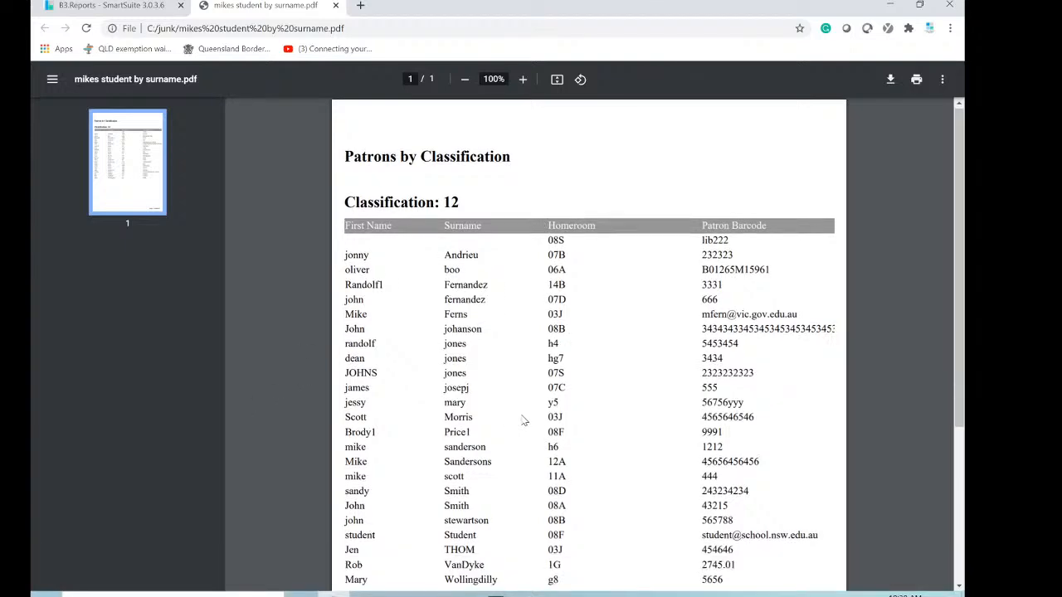
scroll(537, 433, "down", 3)
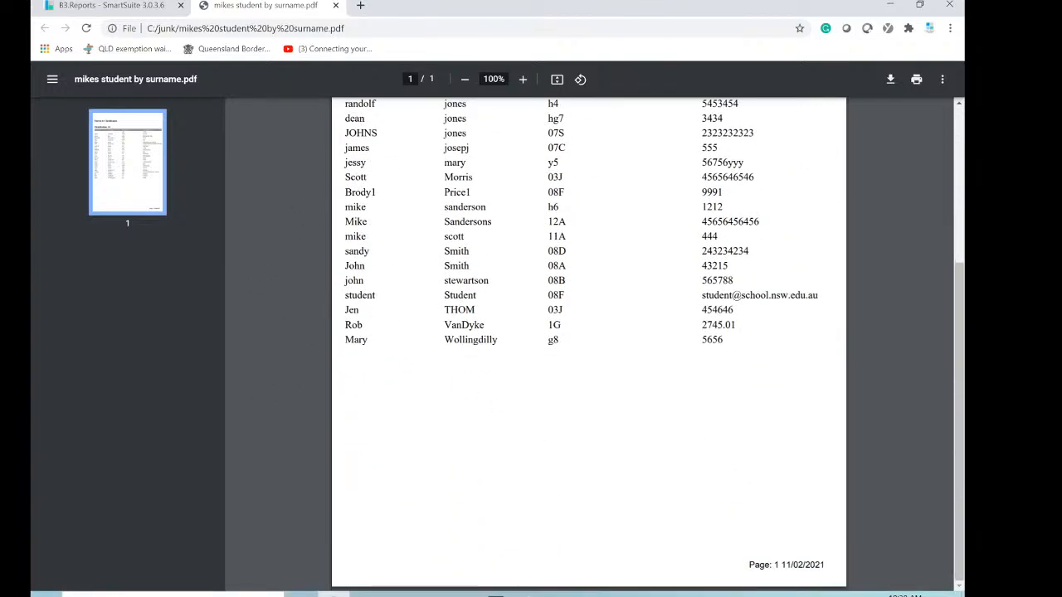
left_click(335, 7)
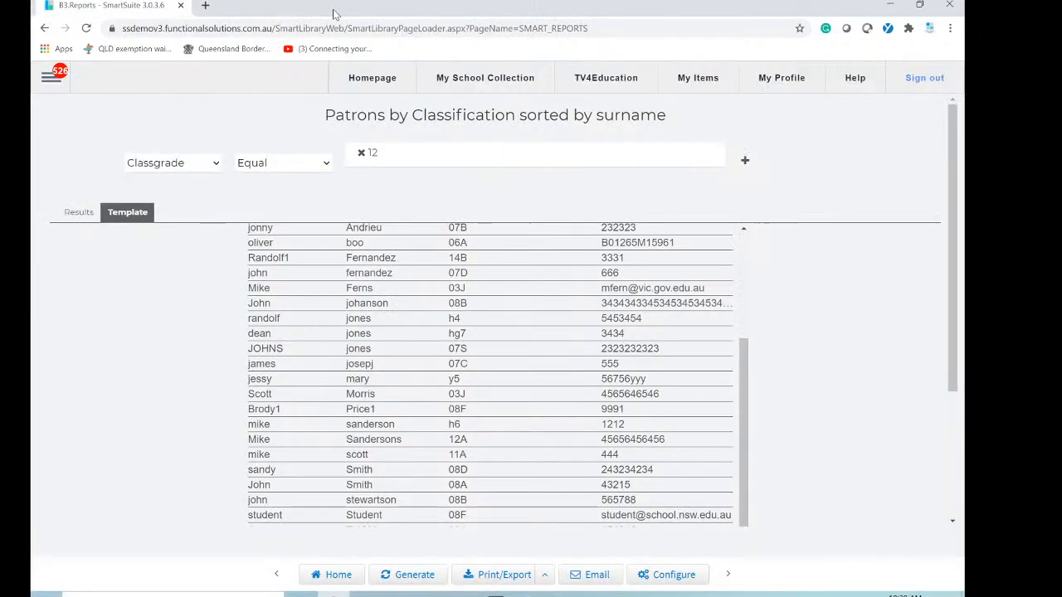
scroll(804, 451, "down", 5)
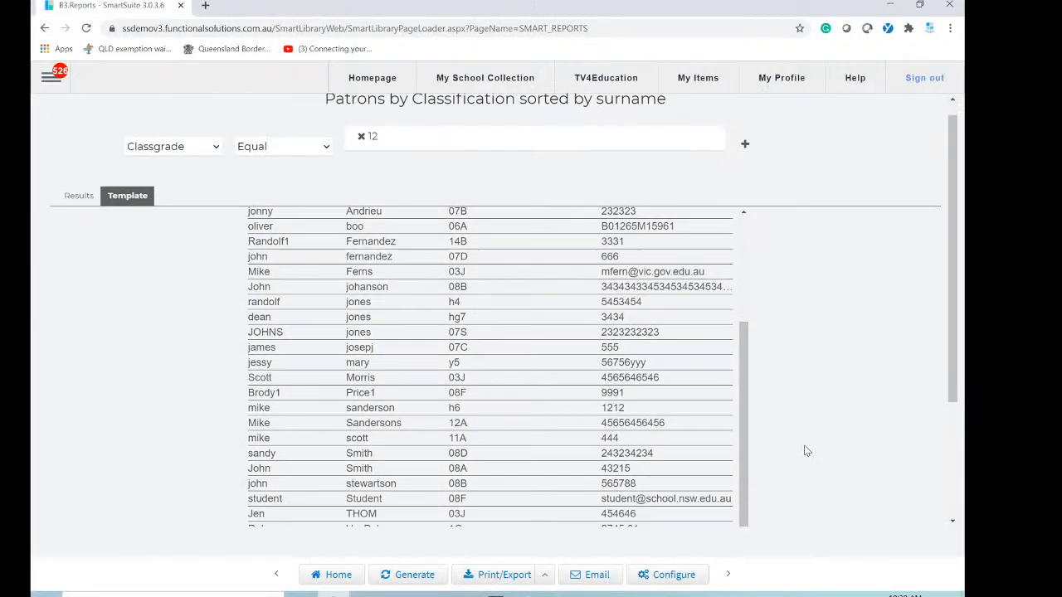
scroll(804, 448, "up", 3)
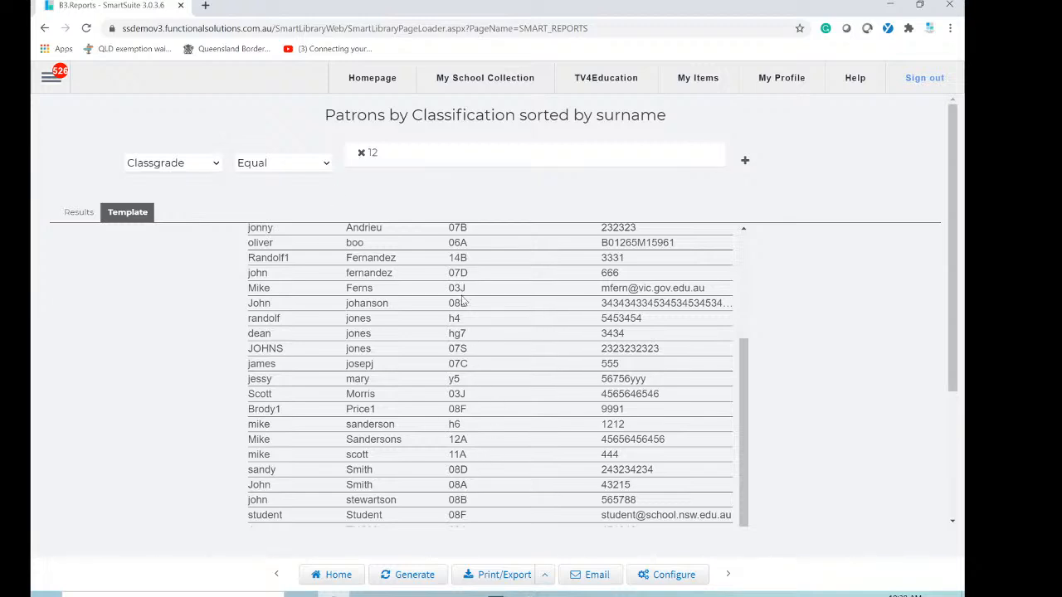
scroll(740, 370, "up", 3)
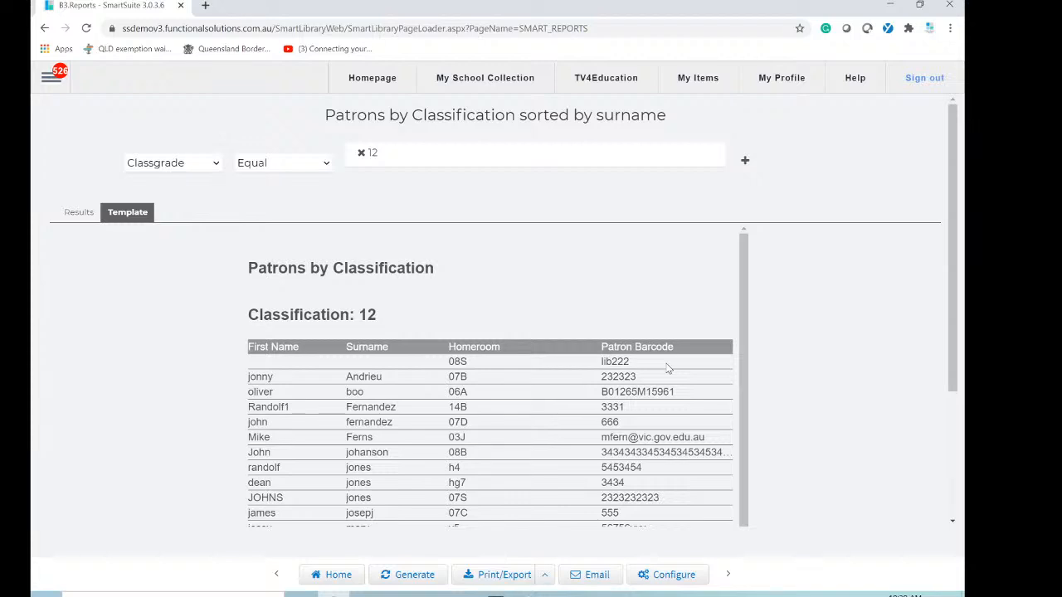
Open the report's configuration and review its conditions, ordering settings, result data and template
left_click(674, 579)
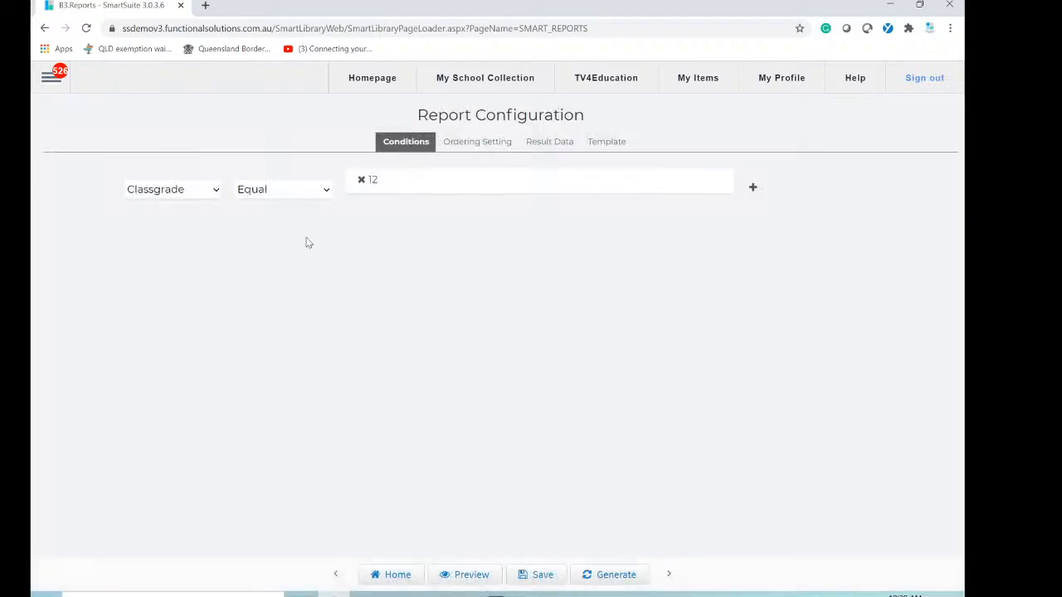
left_click(465, 144)
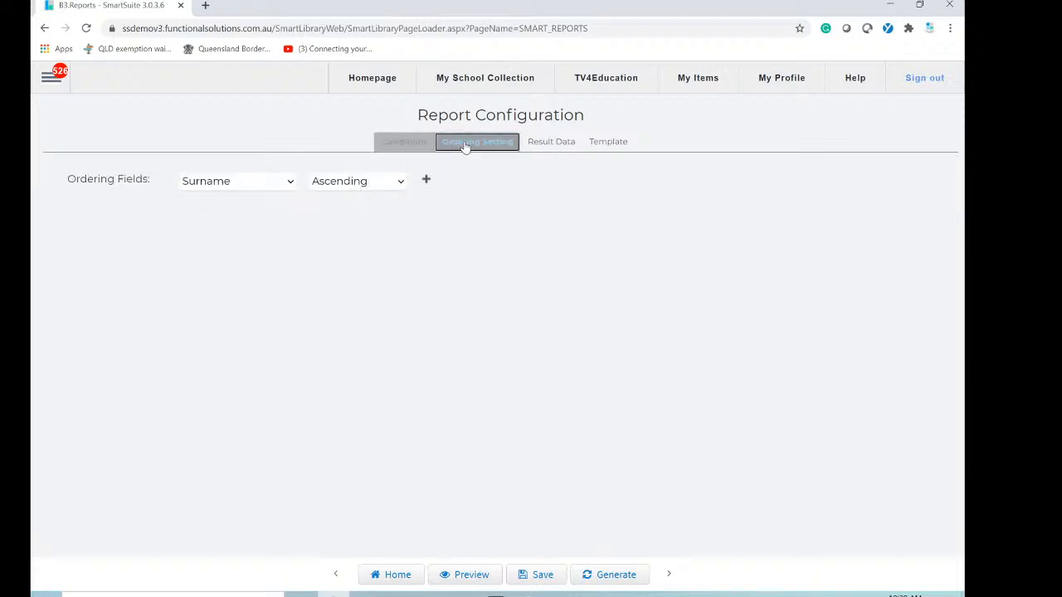
left_click(532, 143)
left_click(609, 144)
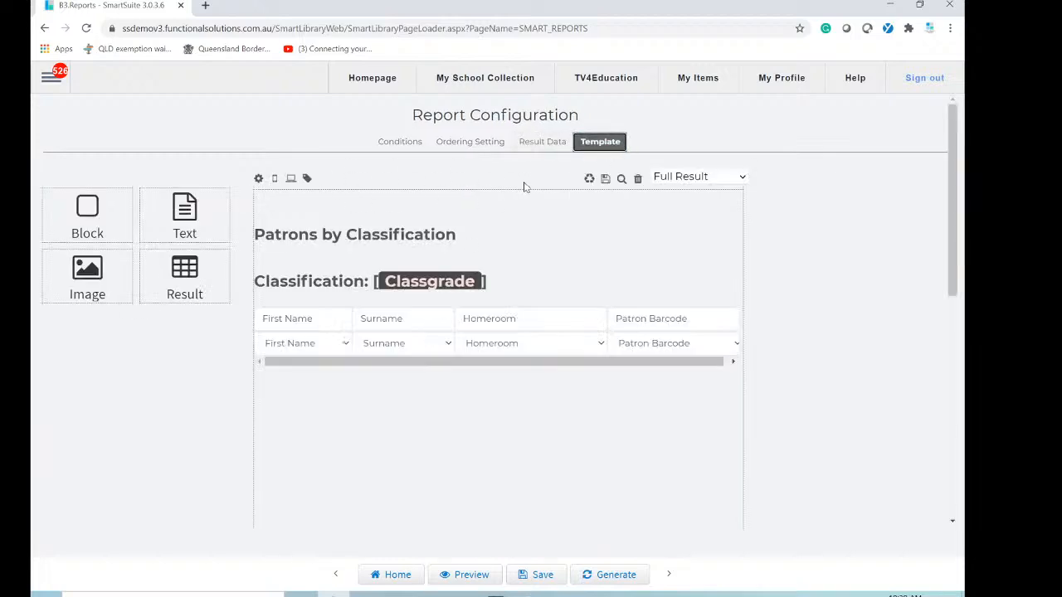
Add a sixth column to the report's result data and set it to Email
left_click(537, 144)
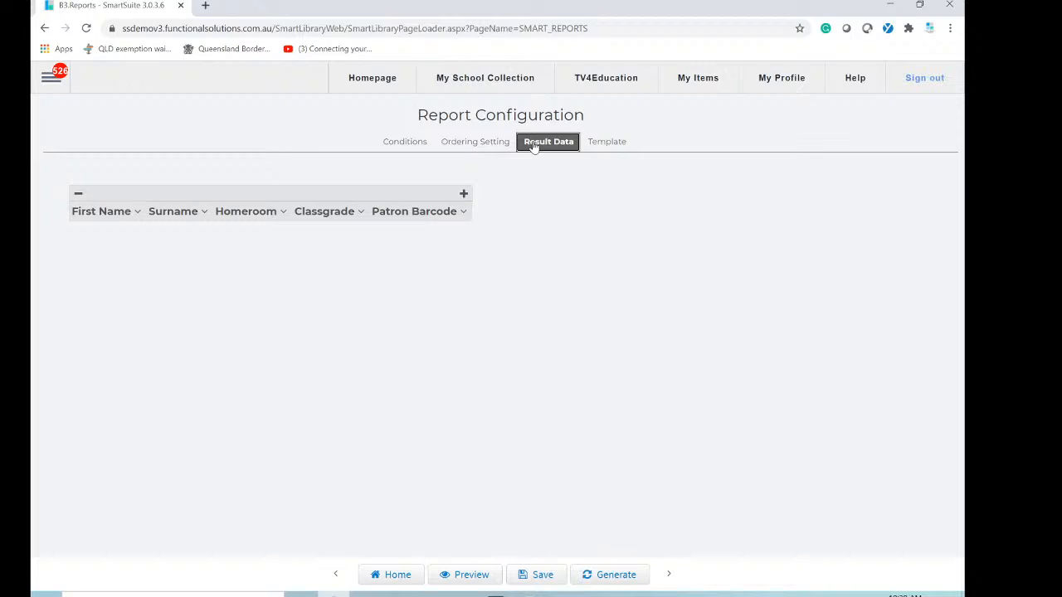
left_click(463, 194)
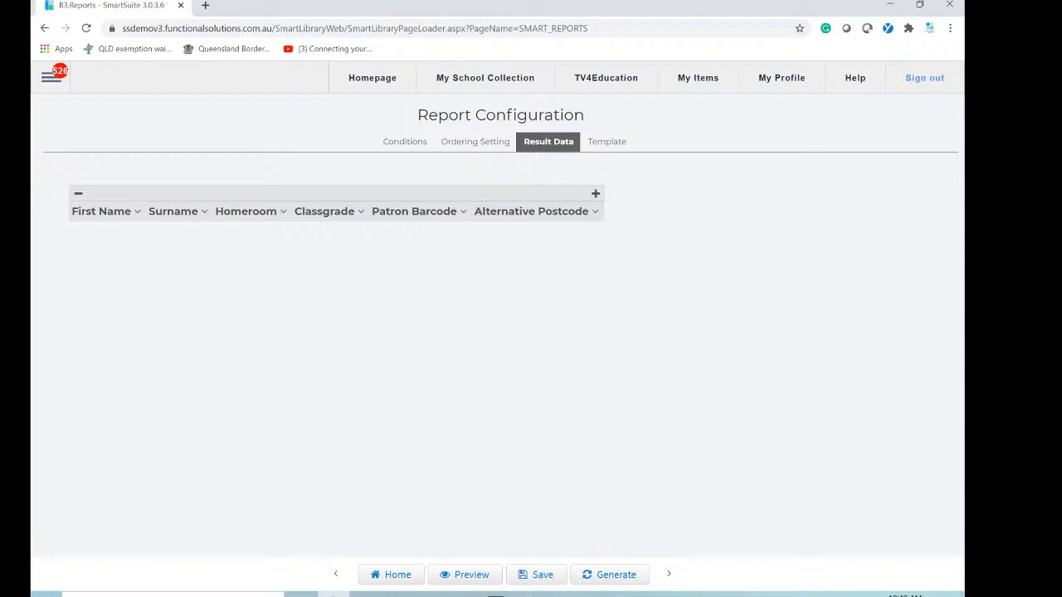
left_click(596, 214)
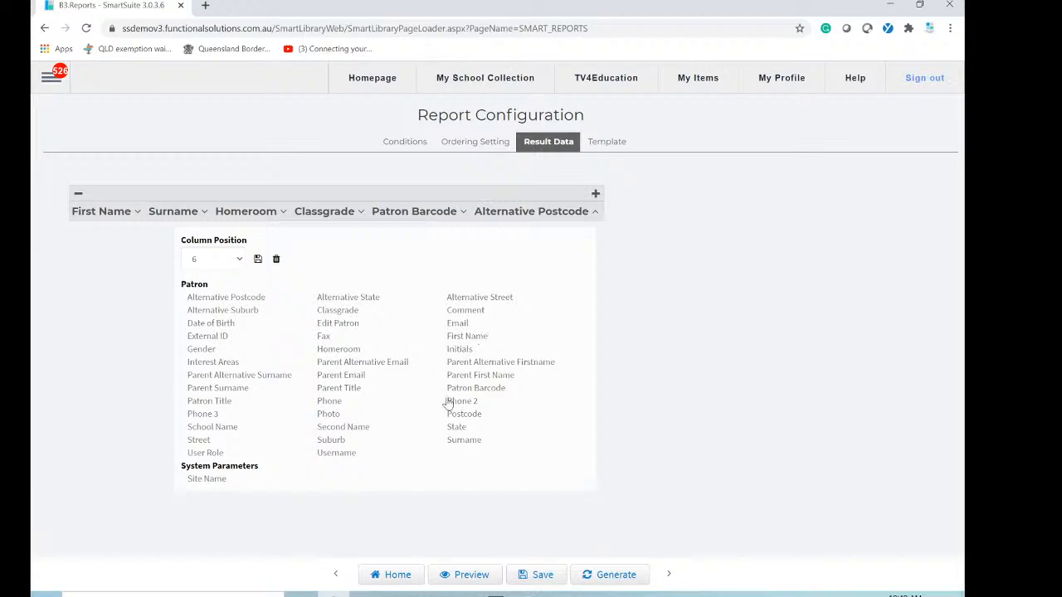
left_click(455, 325)
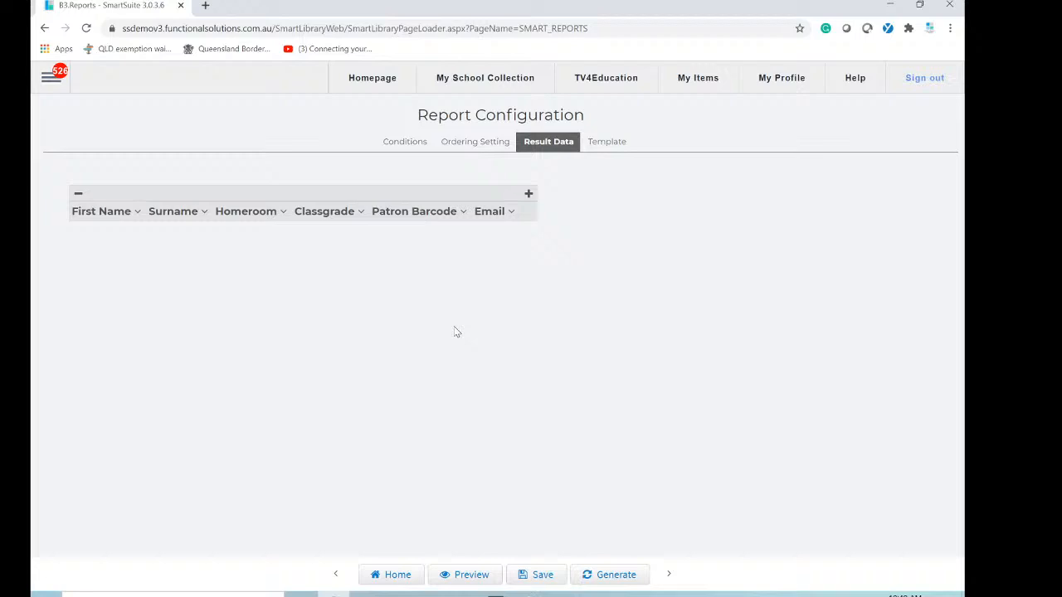
Add a seventh result data column set to User Role and save the report configuration
left_click(528, 195)
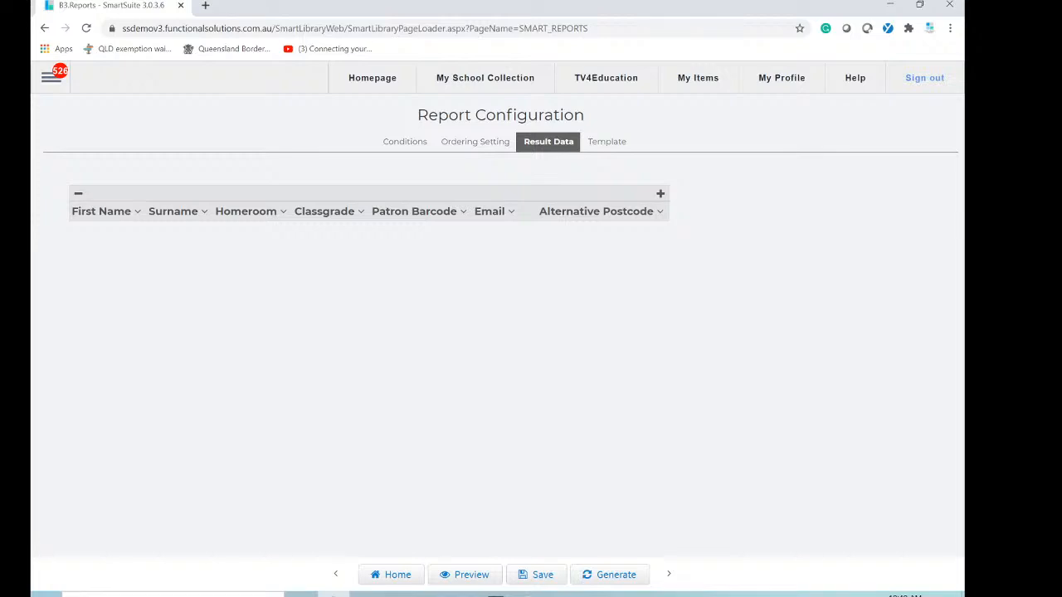
left_click(660, 211)
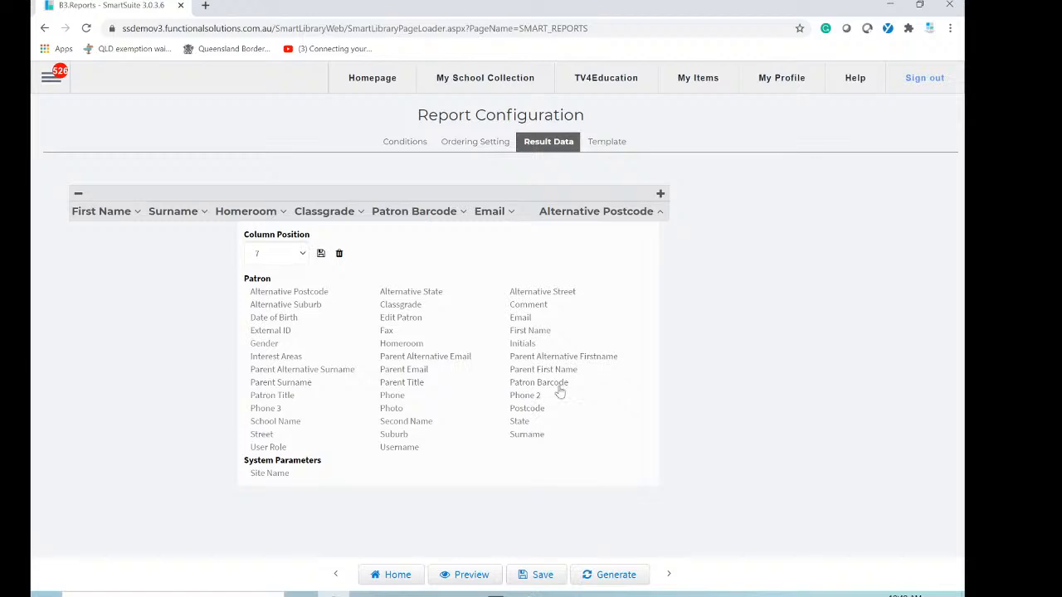
left_click(267, 451)
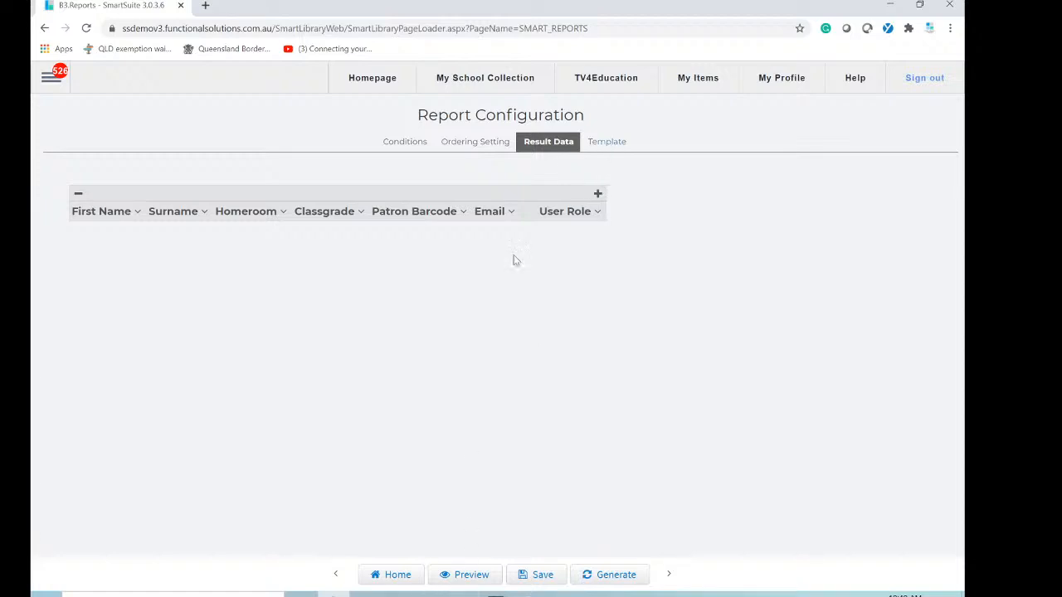
left_click(539, 575)
Narrow the First Name, Surname, Homeroom and Patron Barcode columns of the template's result table to make room for more columns
left_click(606, 144)
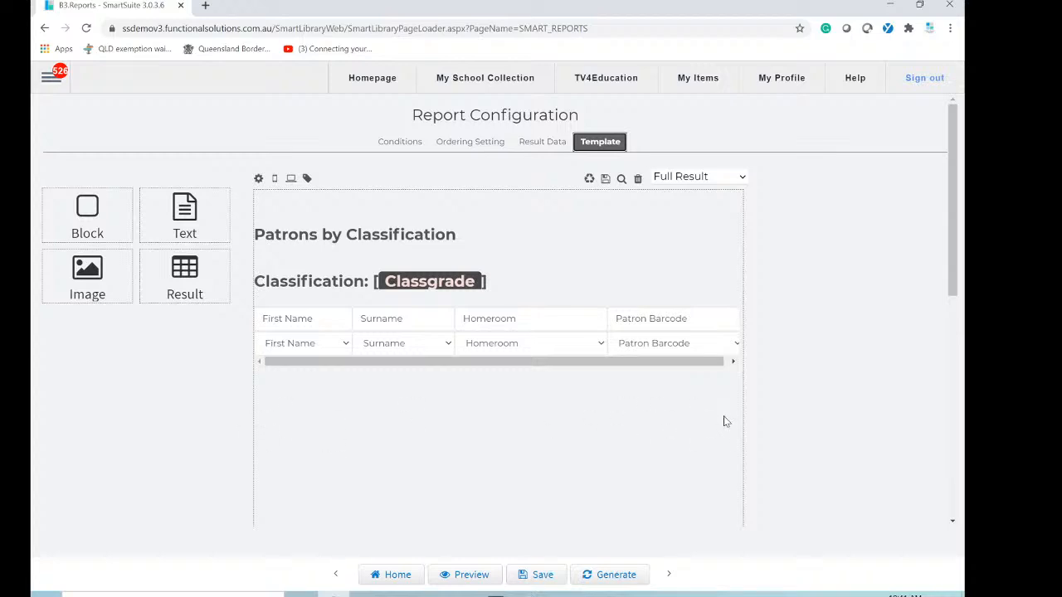
mouse_move(663, 362)
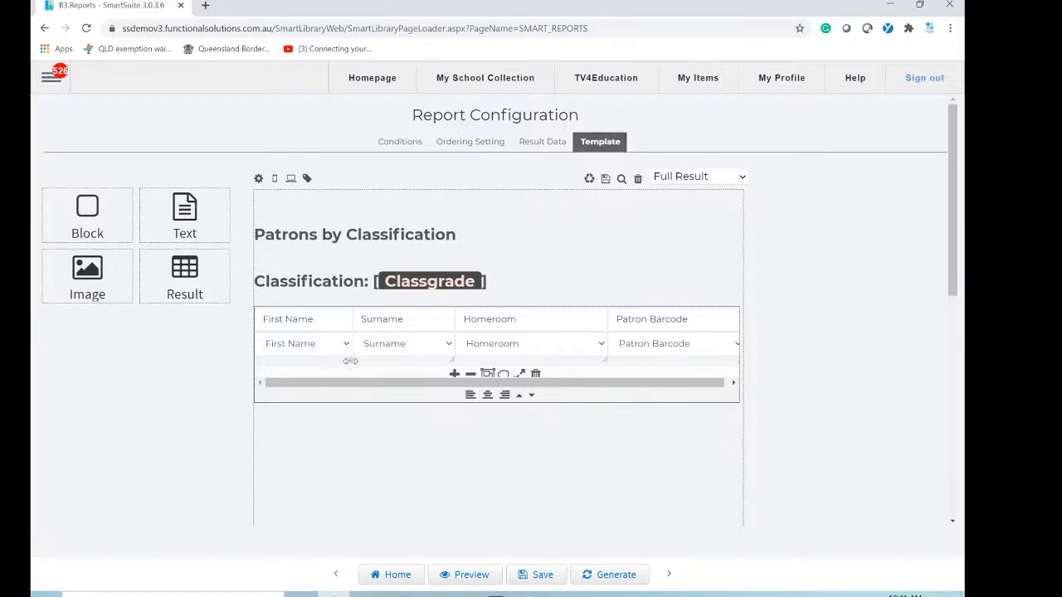
left_click_drag(350, 360, 328, 365)
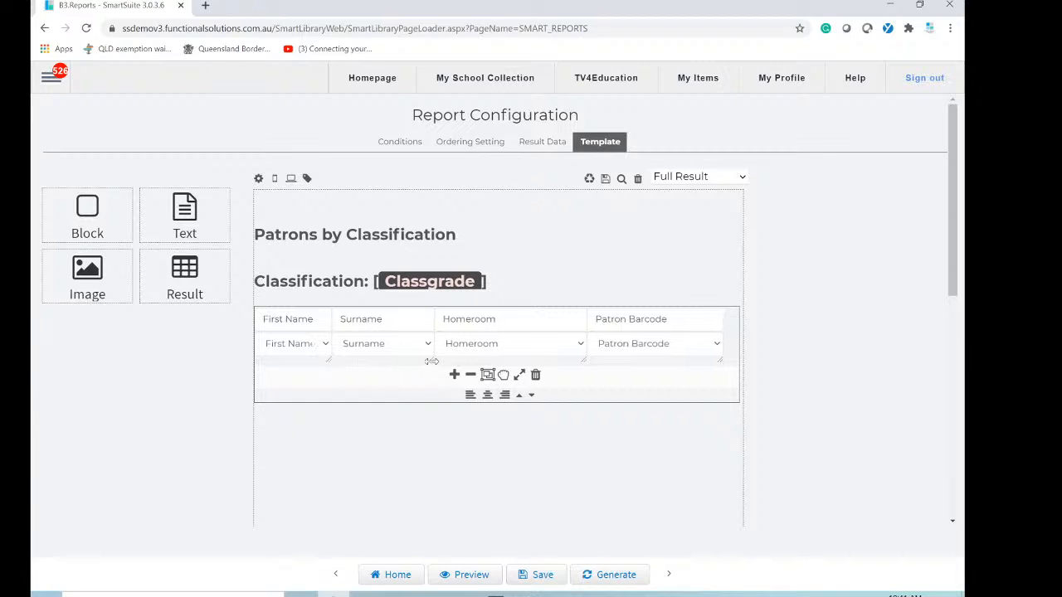
left_click_drag(431, 361, 409, 370)
left_click_drag(562, 362, 469, 371)
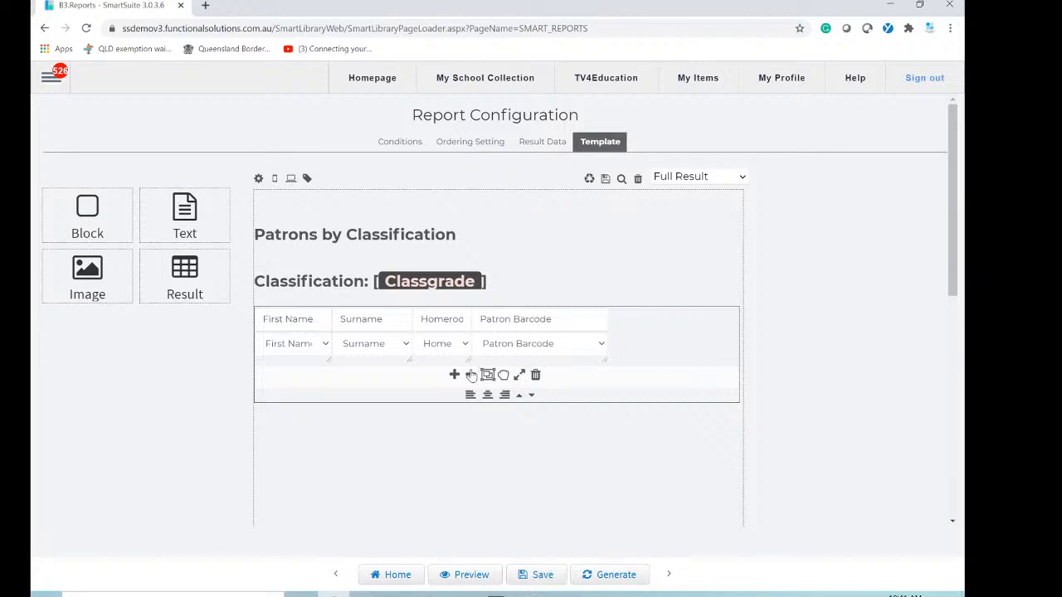
left_click_drag(606, 361, 546, 363)
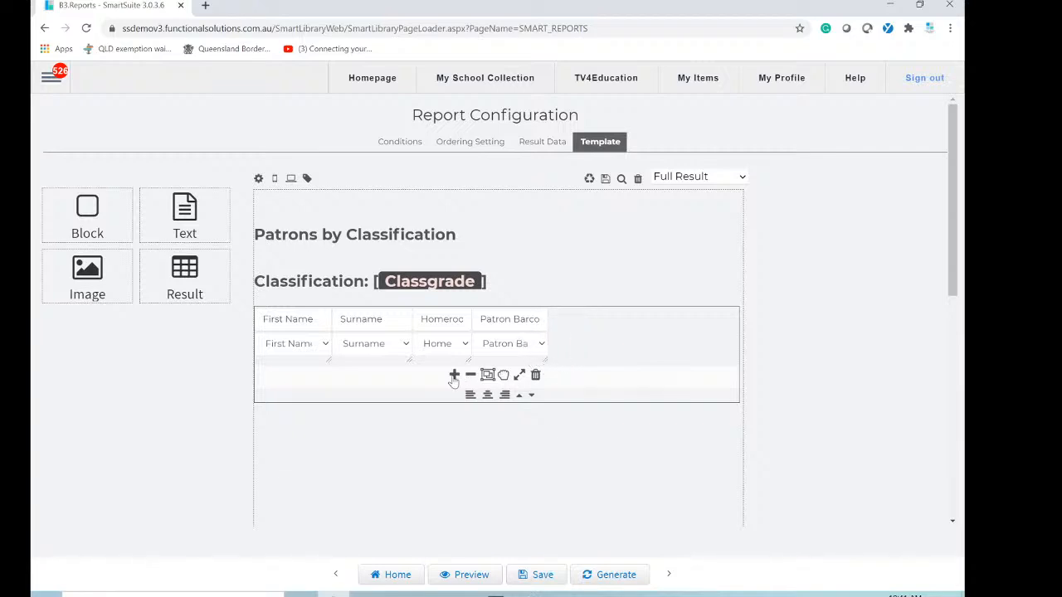
Add two columns to the template's result table, set to Email and User Role
left_click(454, 375)
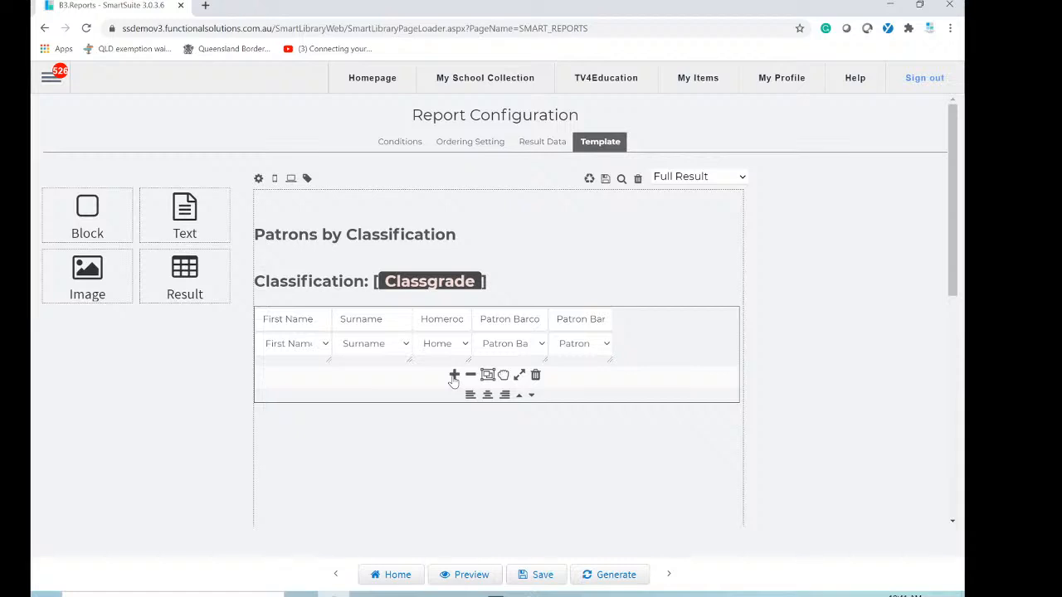
left_click(608, 345)
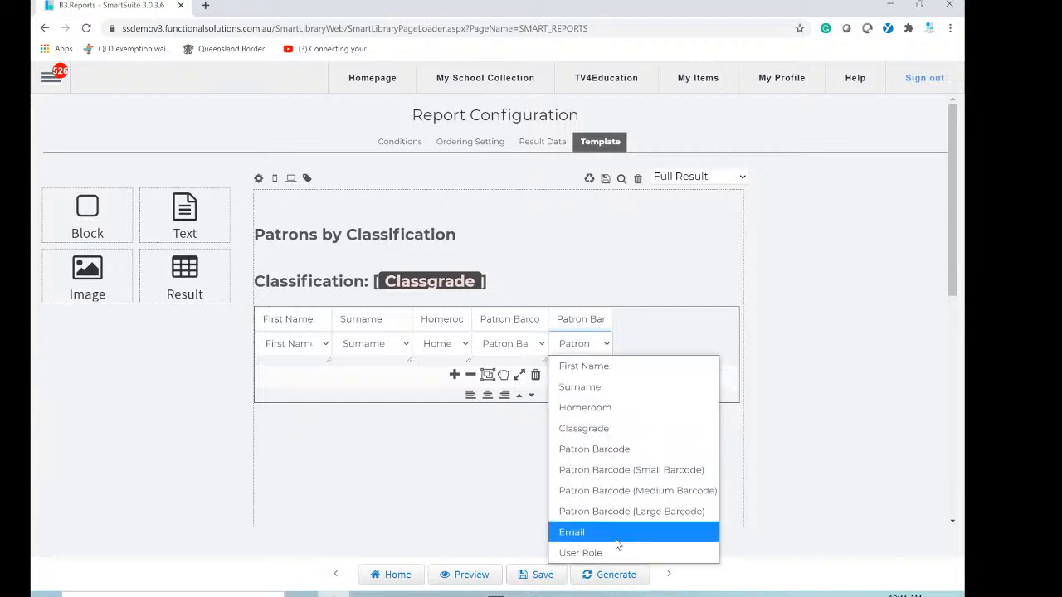
left_click(574, 540)
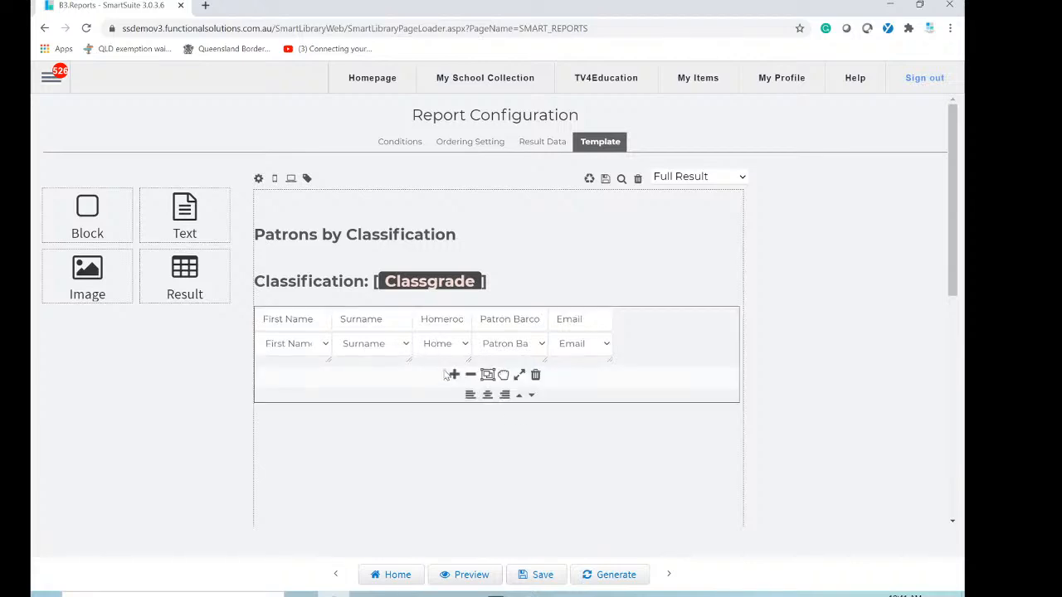
left_click(454, 375)
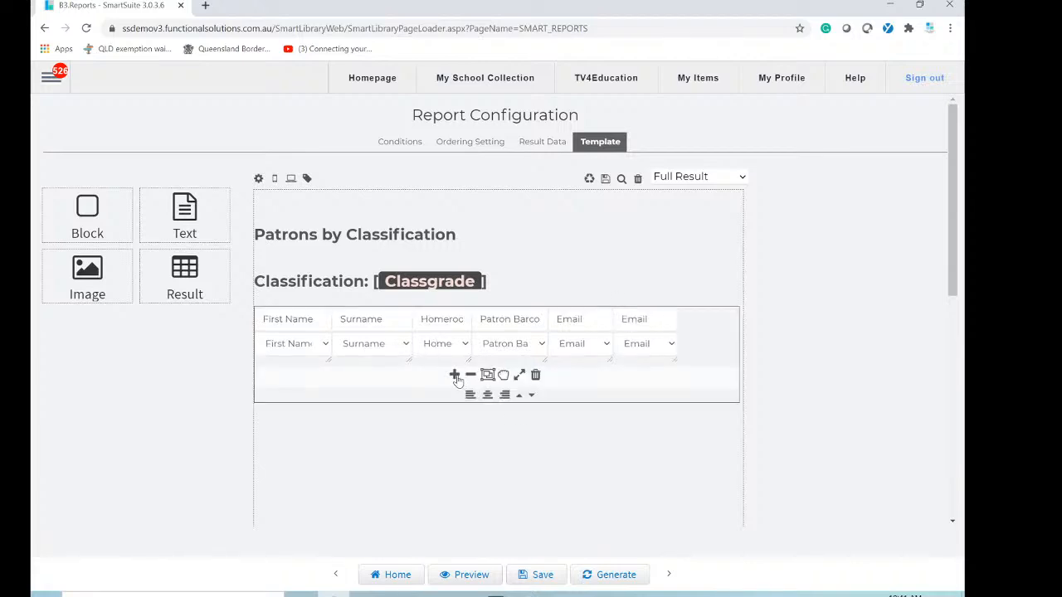
left_click(671, 345)
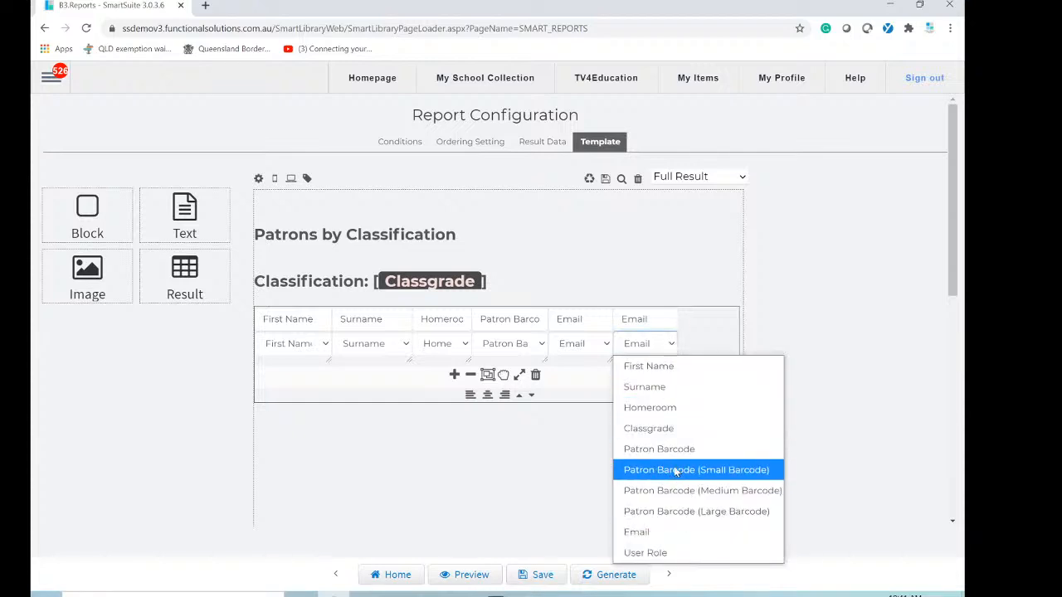
left_click(646, 553)
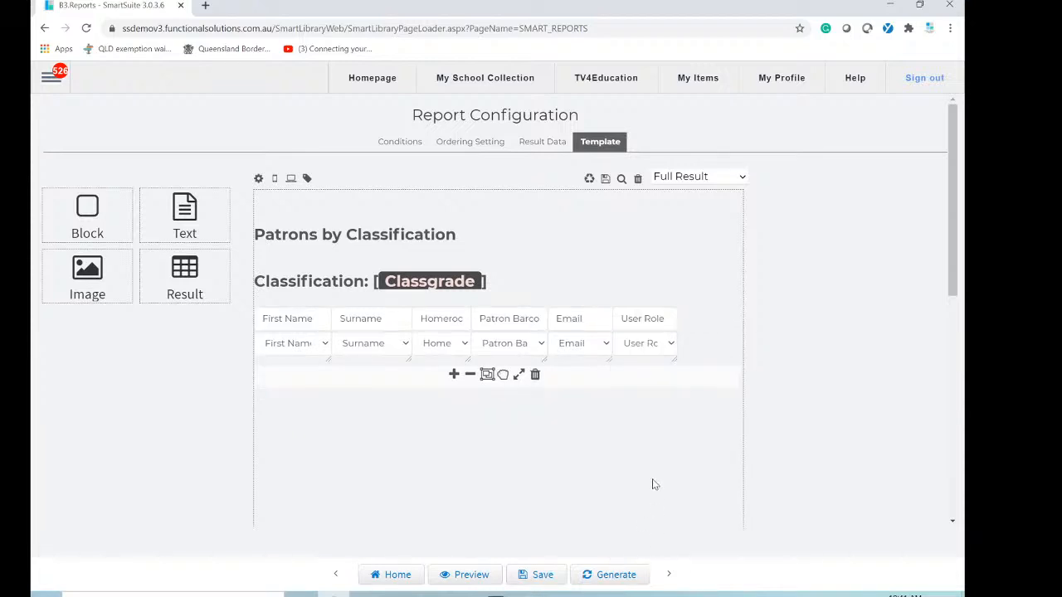
Widen the Email and Surname columns in the template's result table and save the report
mouse_move(673, 391)
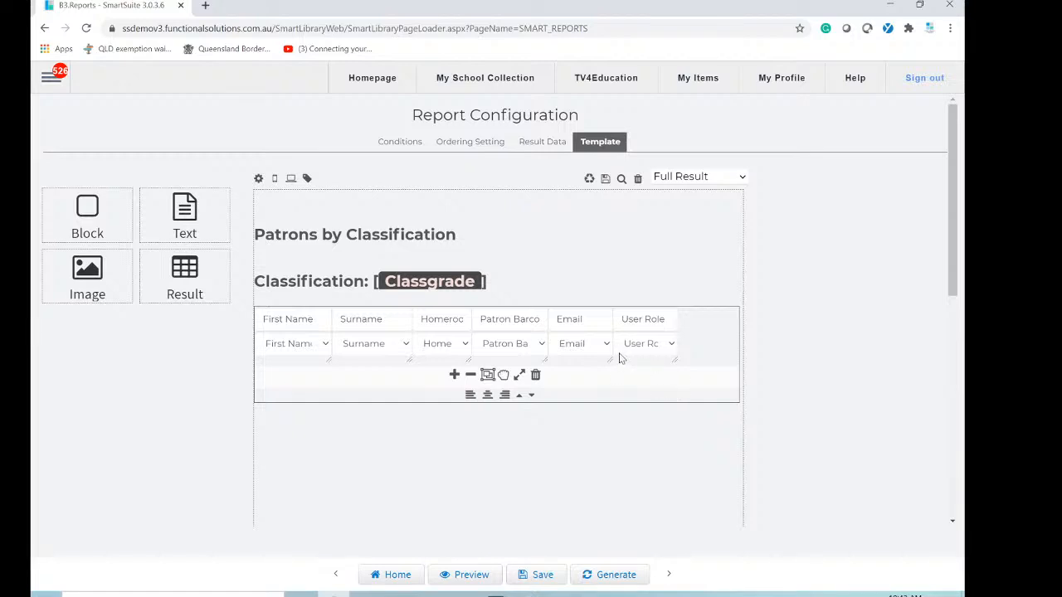
mouse_move(611, 360)
left_mouse_down()
mouse_move(636, 360)
mouse_move(626, 363)
left_mouse_up()
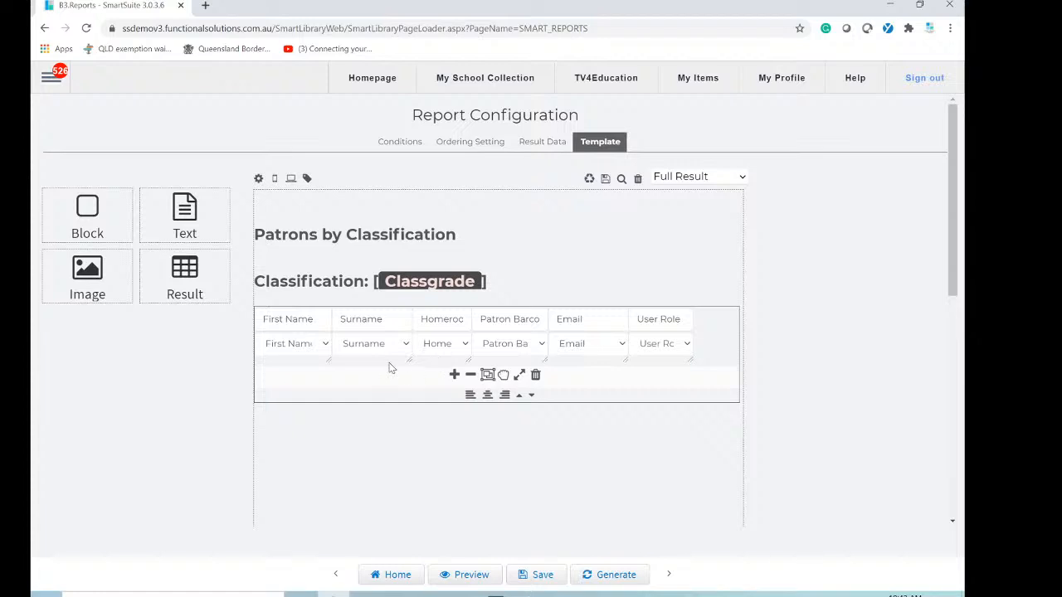
left_click_drag(404, 360, 441, 360)
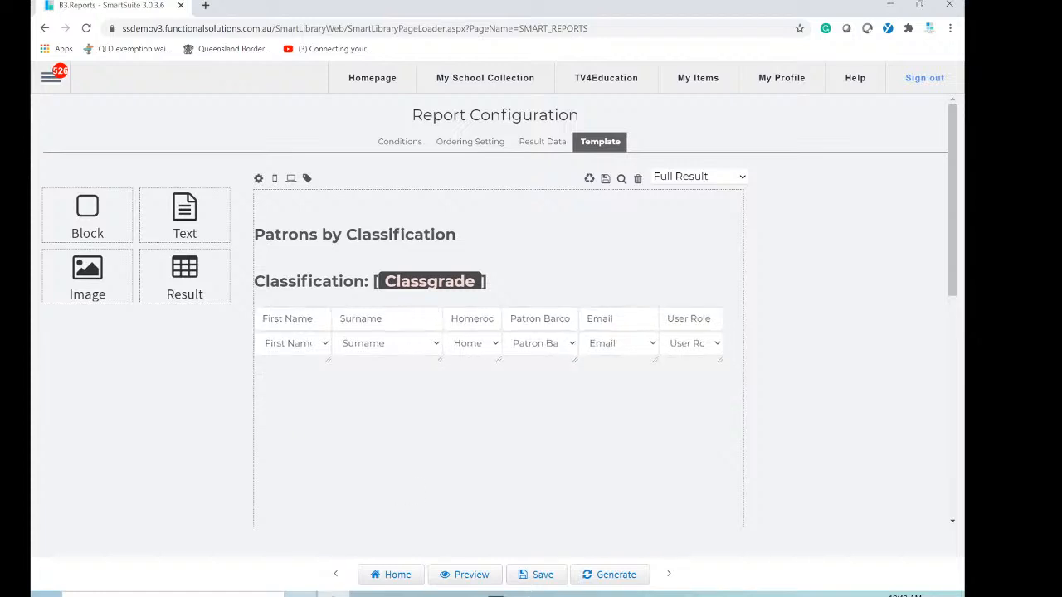
left_click(544, 576)
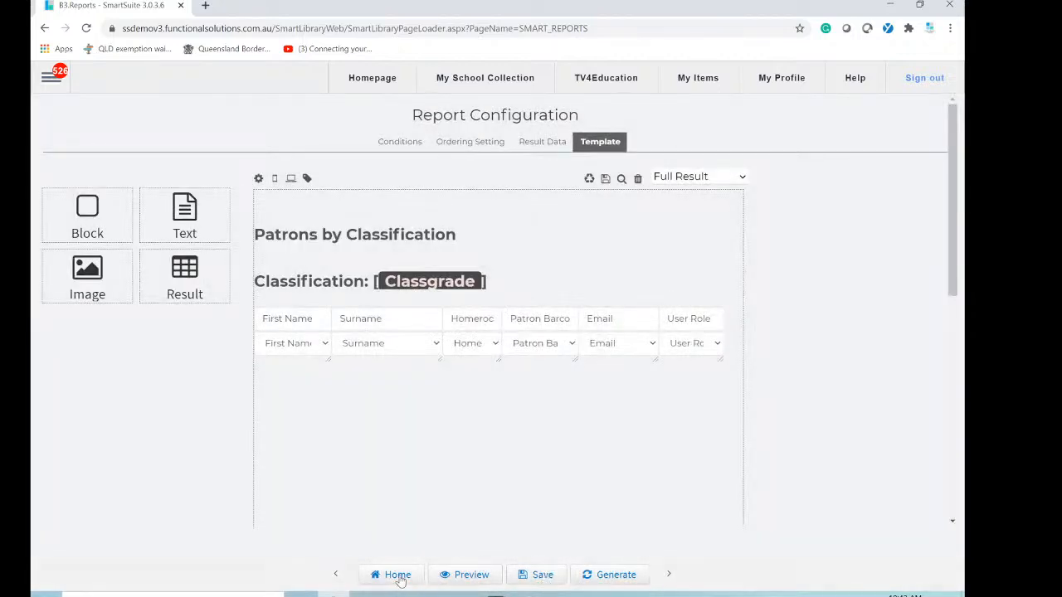
Return to the saved report list, open my Patrons by Classification sorted by surname report and generate it for Classgrade 12
left_click(397, 575)
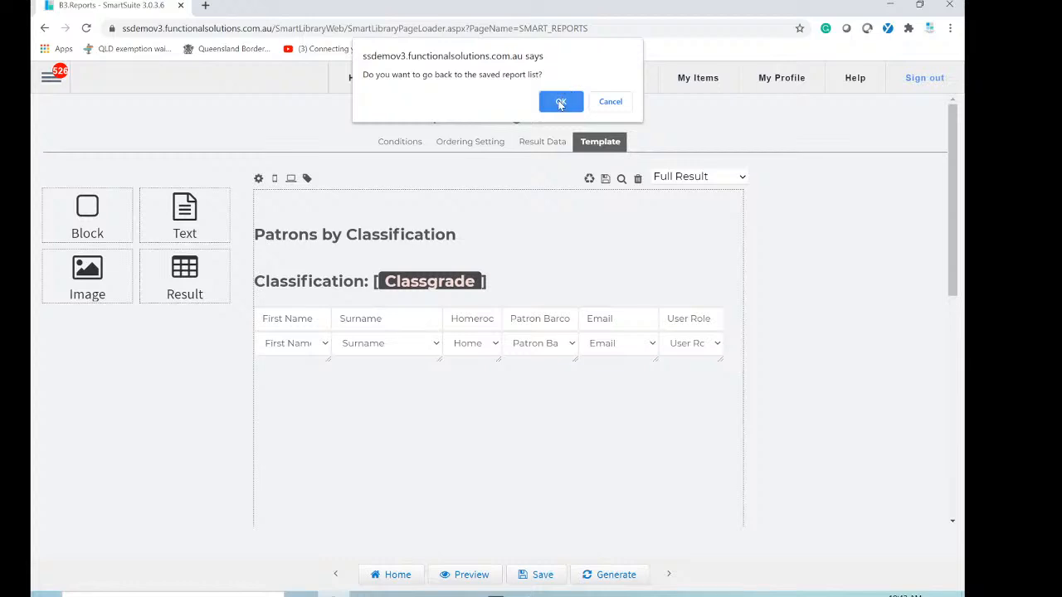
left_click(560, 100)
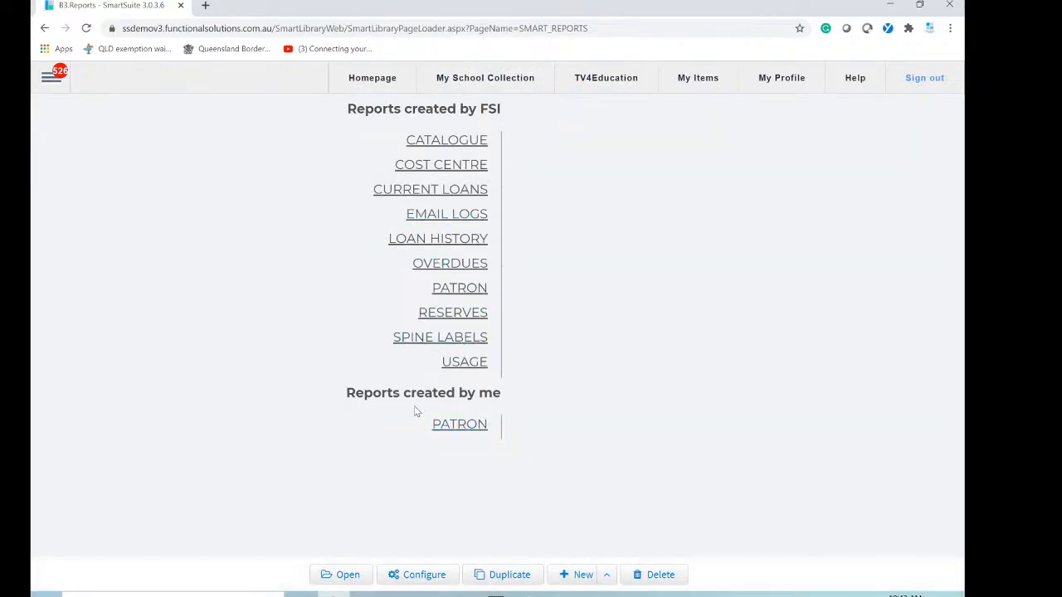
left_click(481, 425)
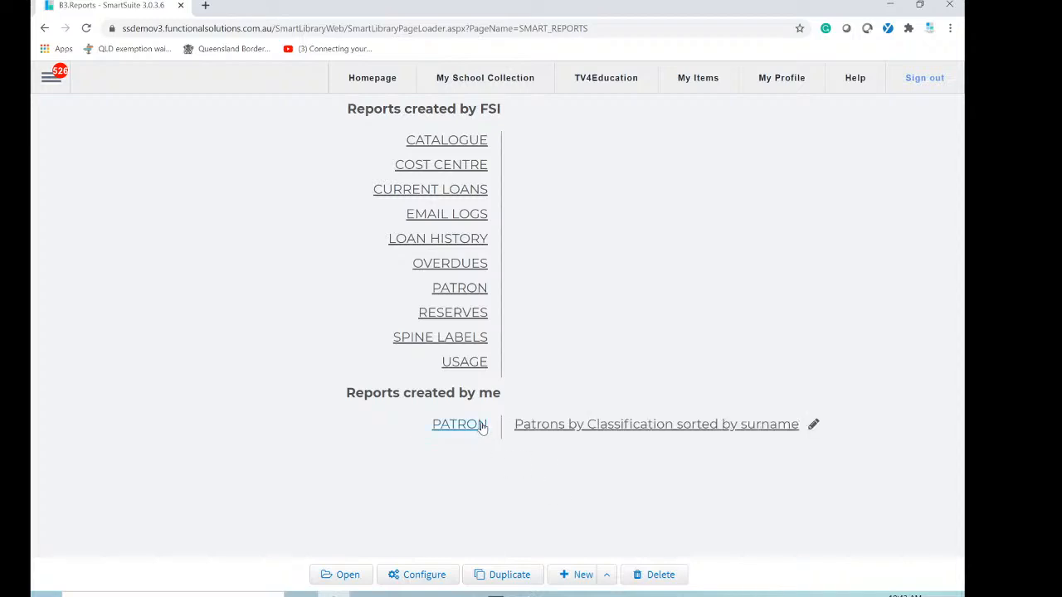
left_click(670, 432)
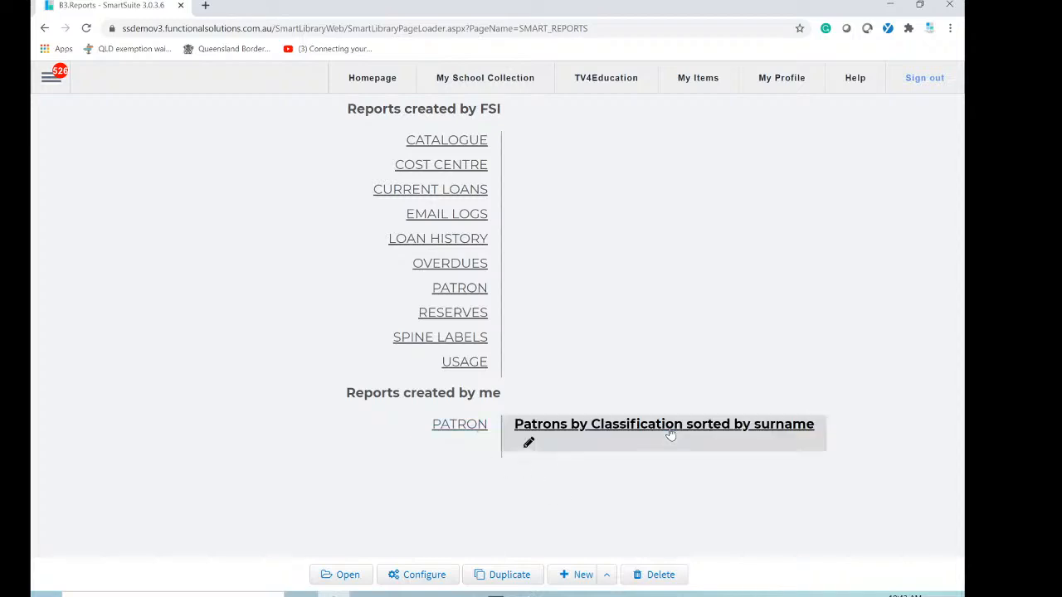
left_click(347, 574)
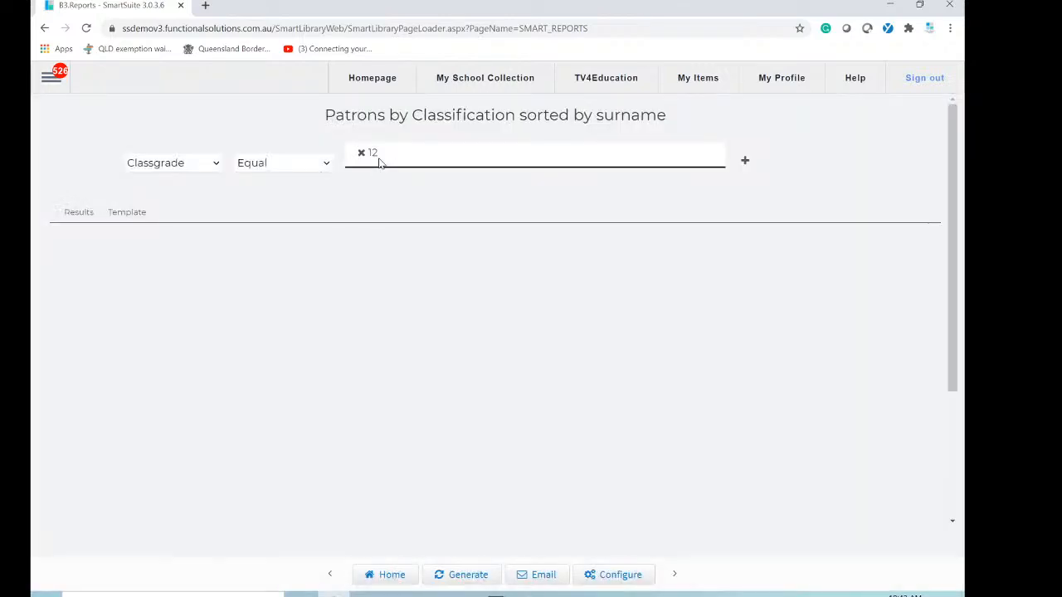
left_click(477, 576)
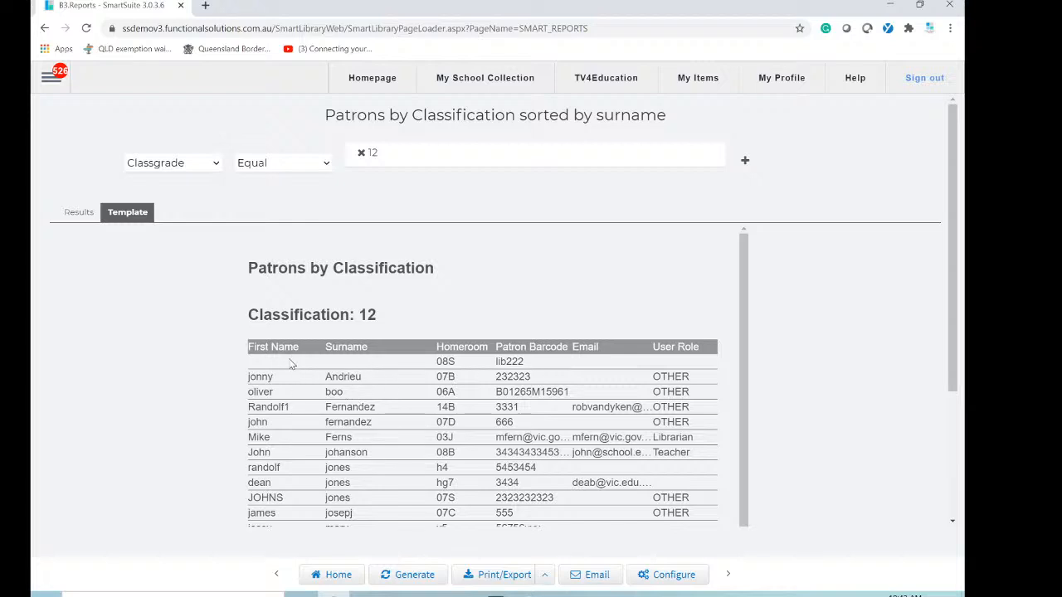
In the report's template, narrow the First Name and Surname columns, widen the Email and User Role columns, and save the report
left_click(651, 576)
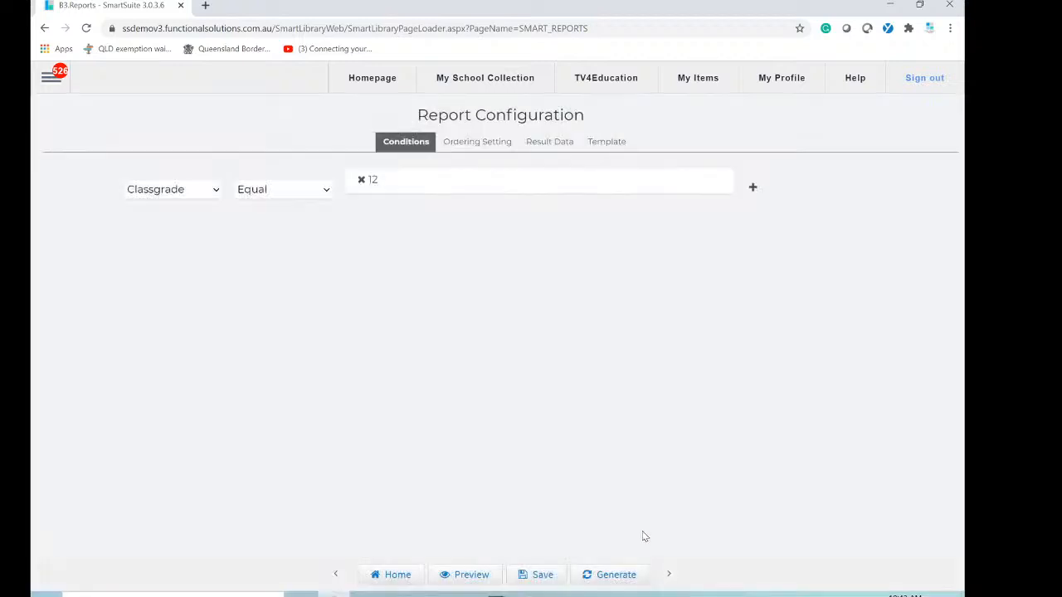
left_click(599, 146)
mouse_move(362, 362)
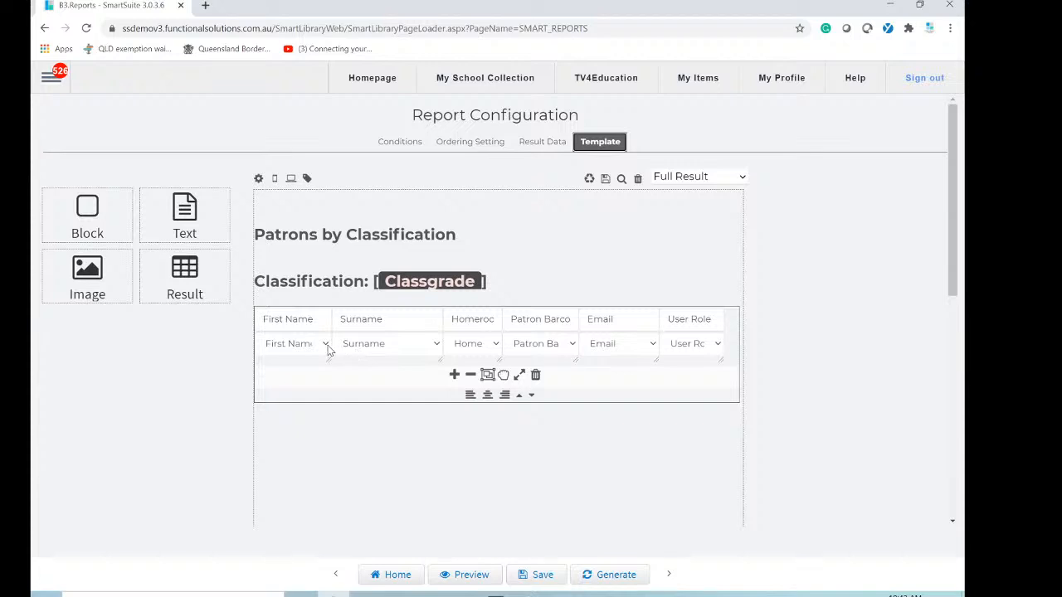
left_click_drag(325, 357, 312, 359)
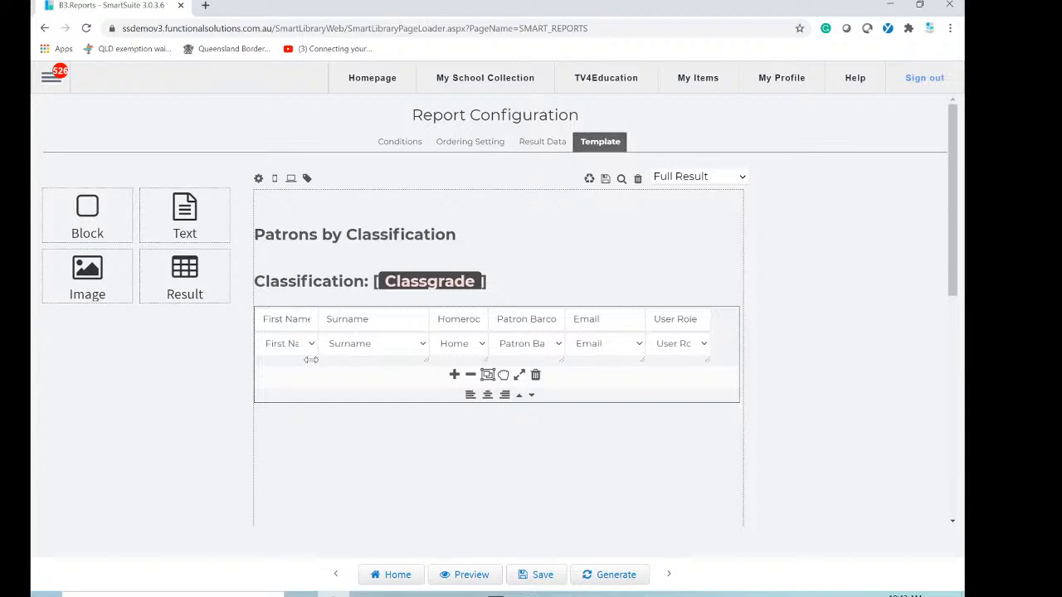
left_click_drag(427, 359, 391, 367)
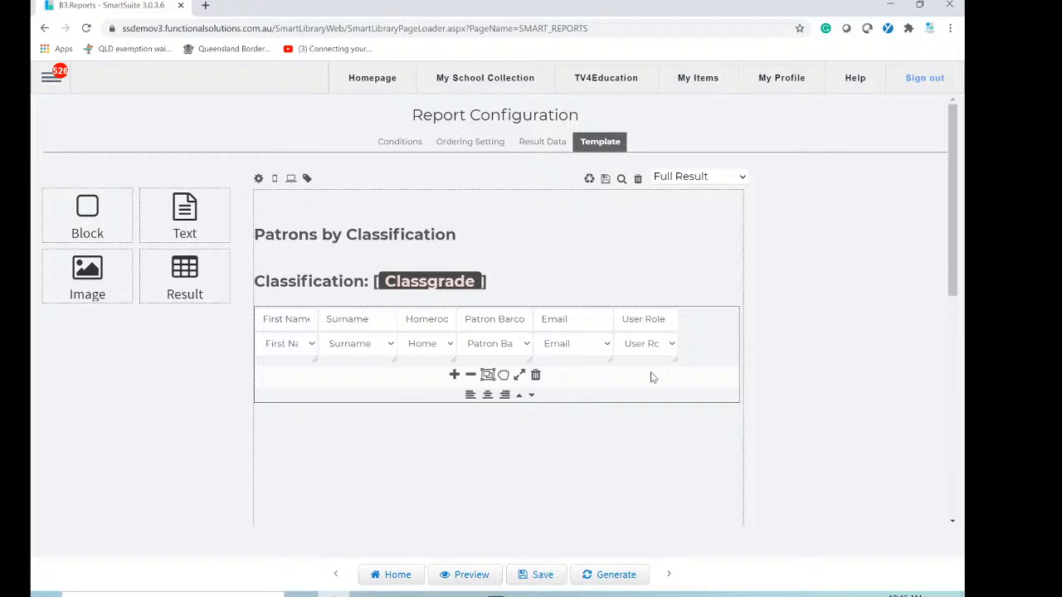
left_click_drag(610, 356, 645, 359)
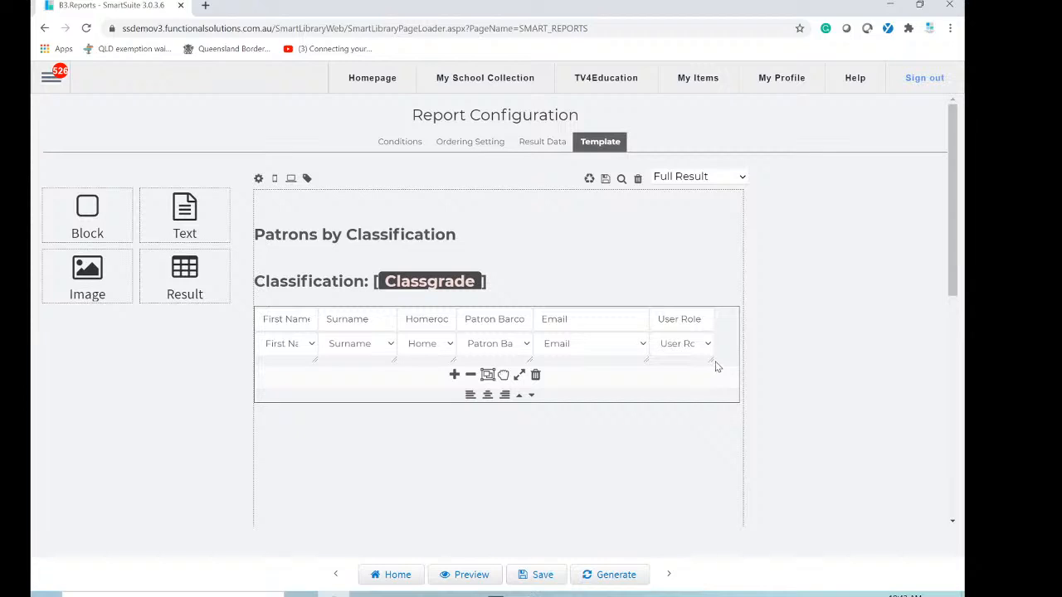
left_click_drag(711, 360, 725, 360)
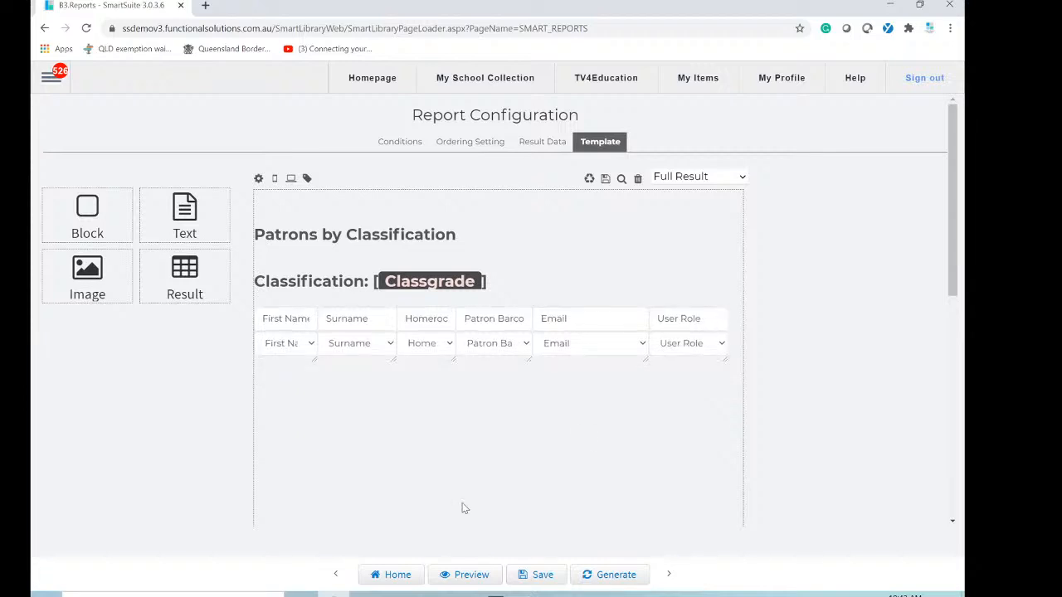
left_click(543, 577)
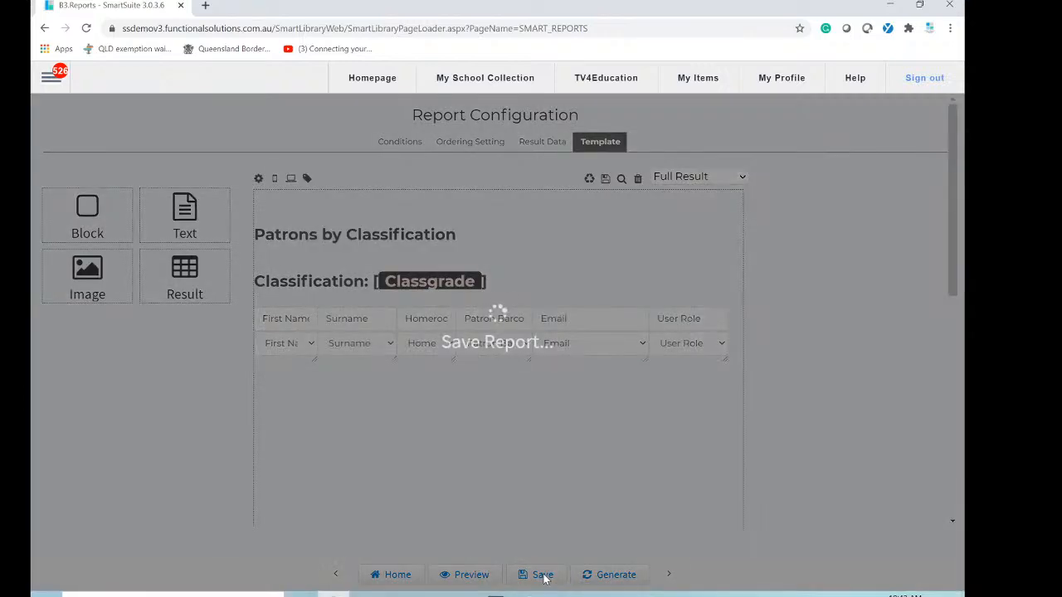
Generate the report again and review the column layout and patron rows through to the end of the list
left_click(597, 576)
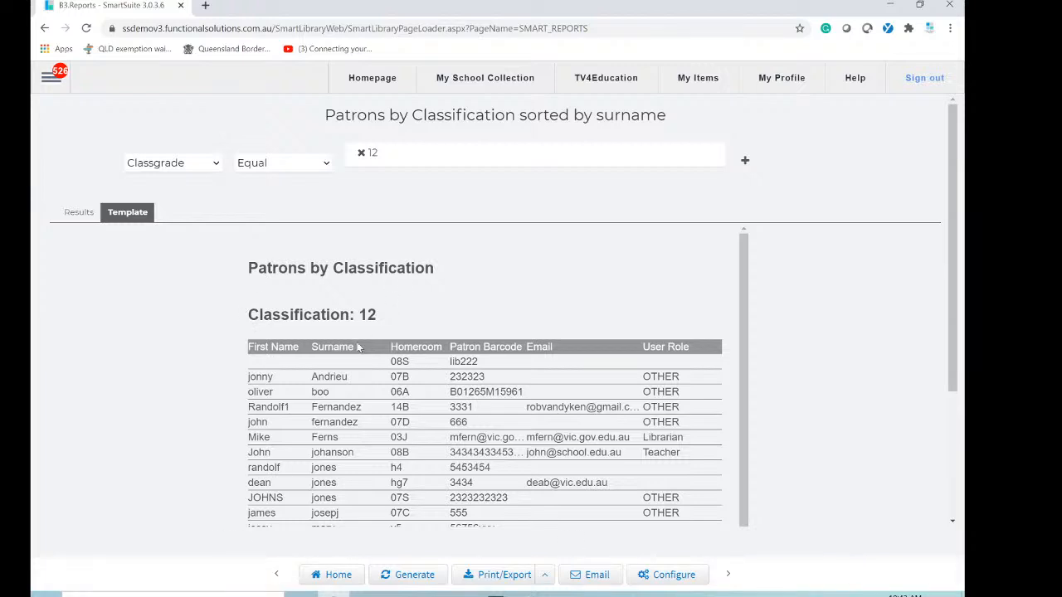
scroll(328, 415, "down", 2)
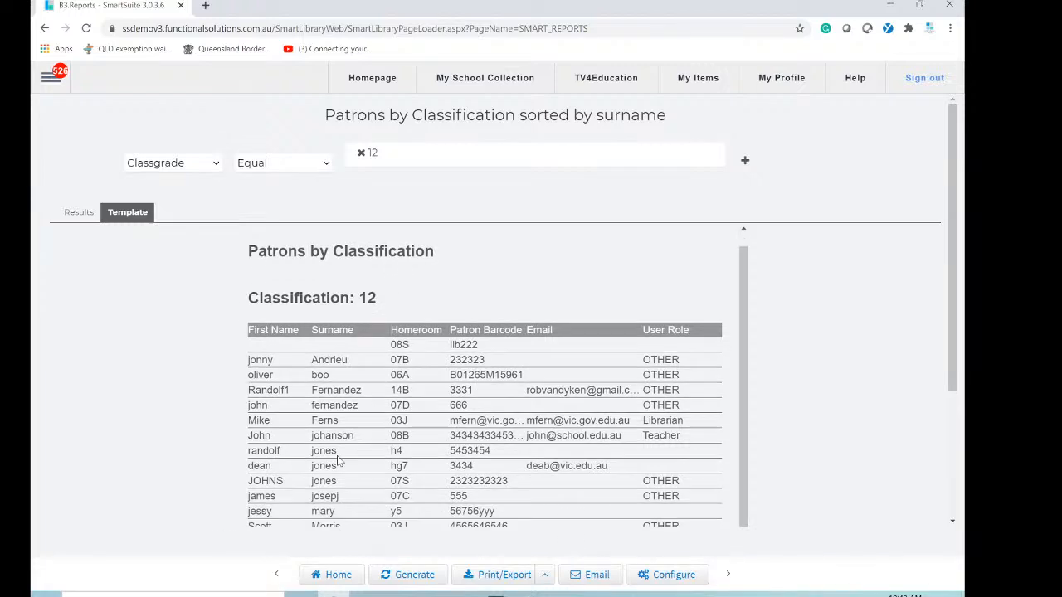
scroll(337, 461, "up", 2)
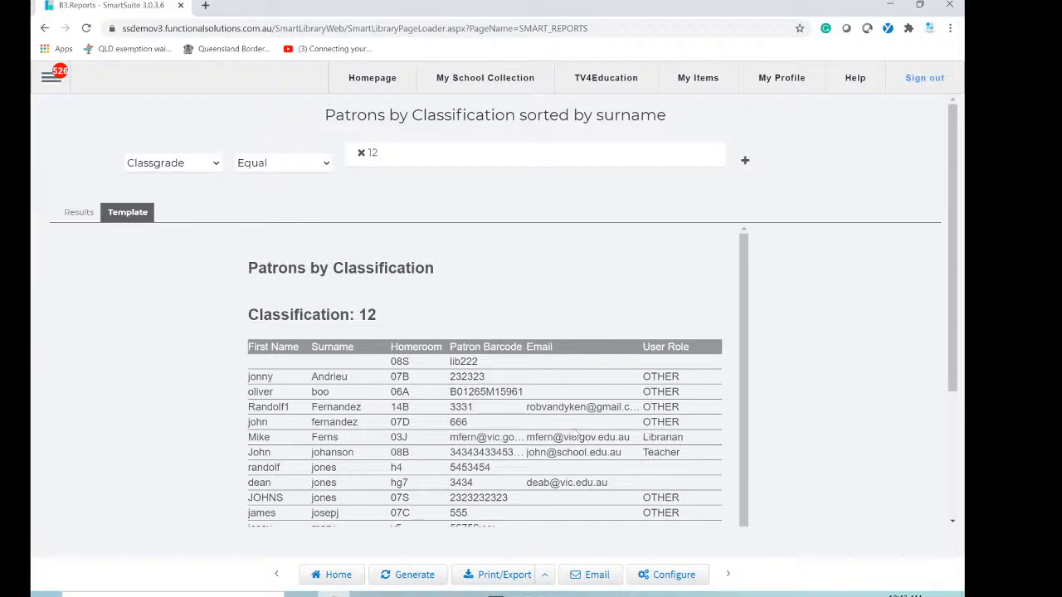
scroll(682, 437, "down", 6)
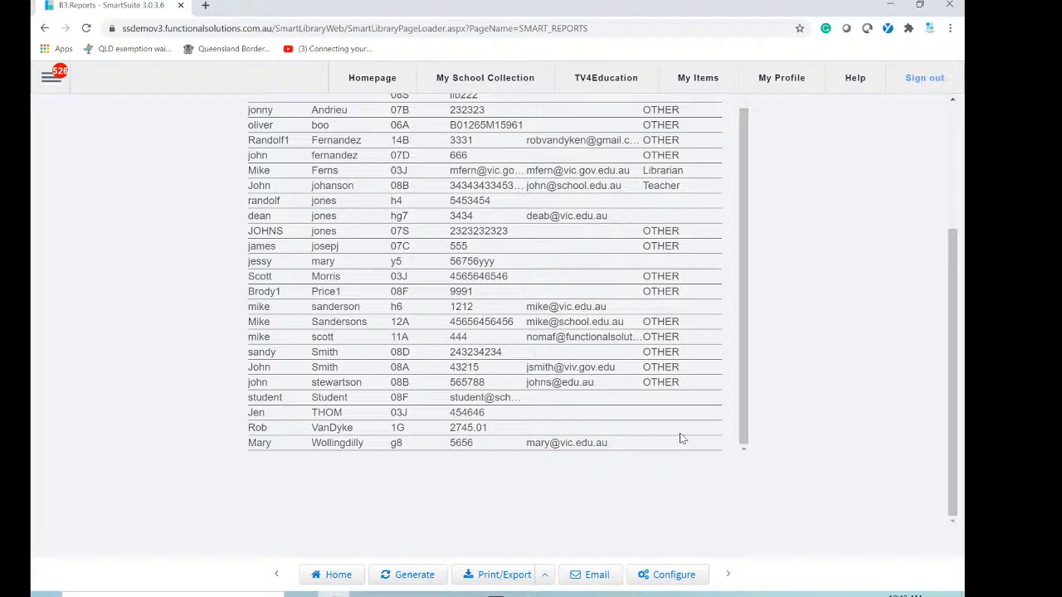
scroll(682, 438, "up", 1)
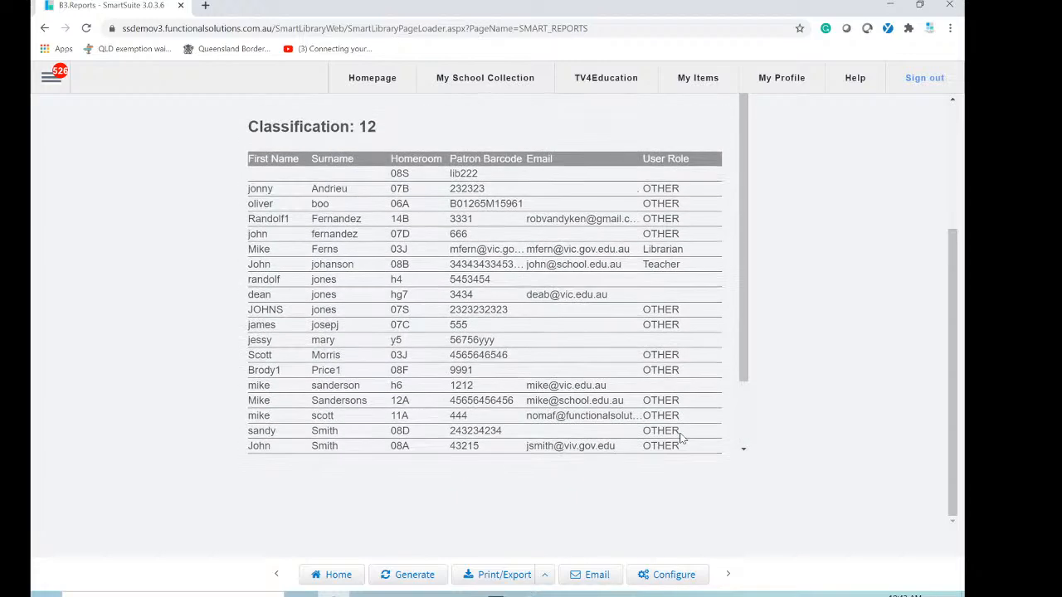
scroll(682, 438, "up", 3)
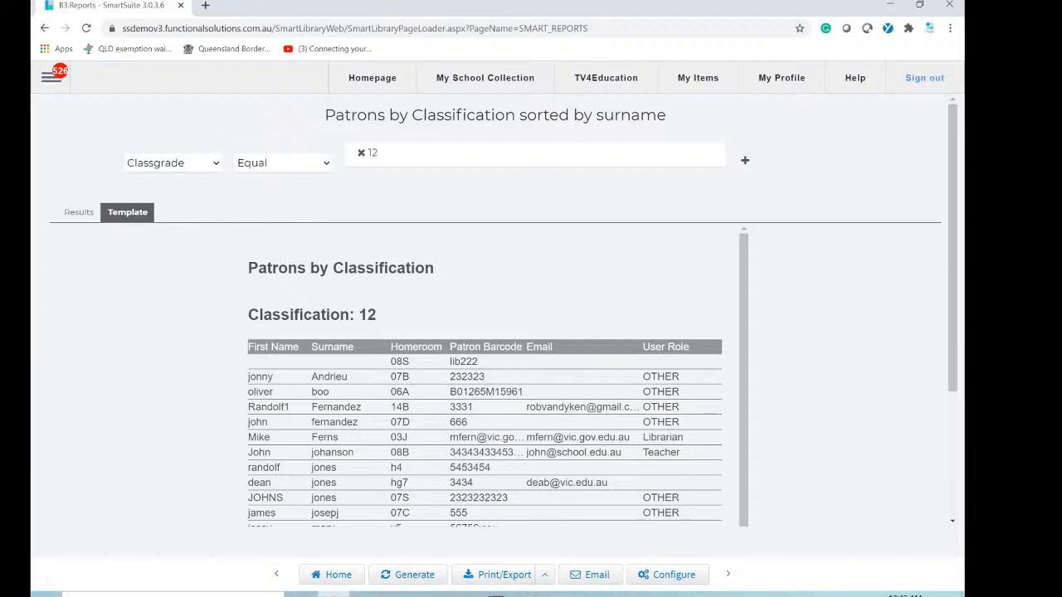
Return to the saved report list and duplicate my Patrons by Classification sorted by surname report
left_click(334, 575)
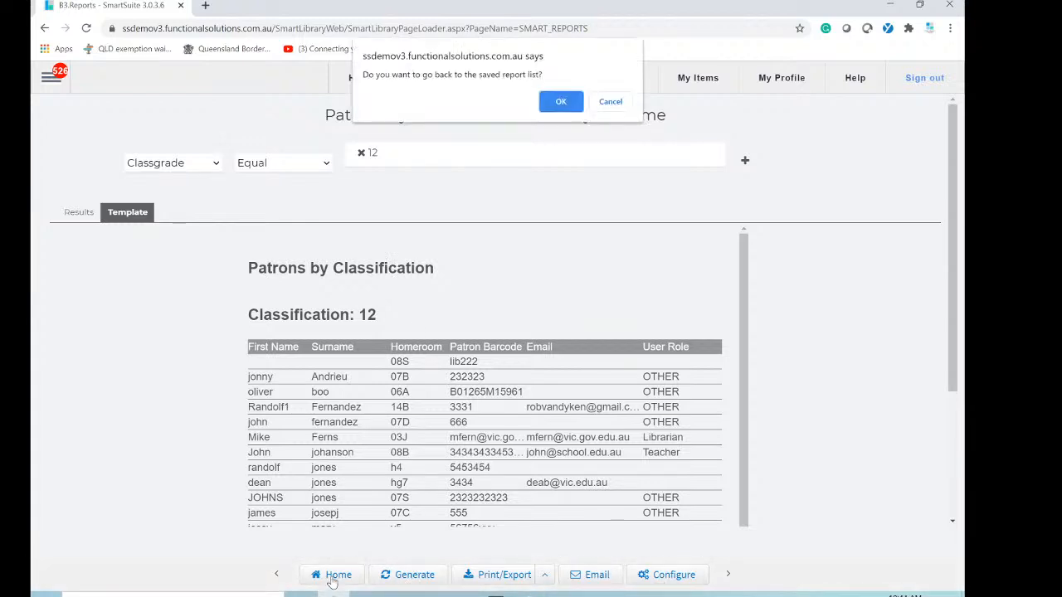
left_click(562, 103)
left_click(462, 436)
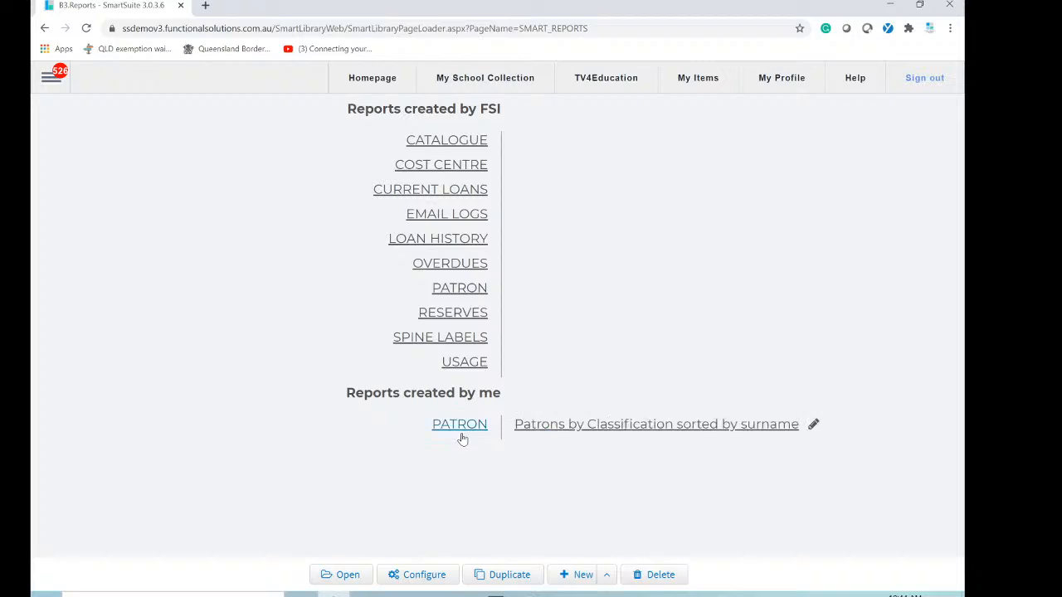
left_click(653, 432)
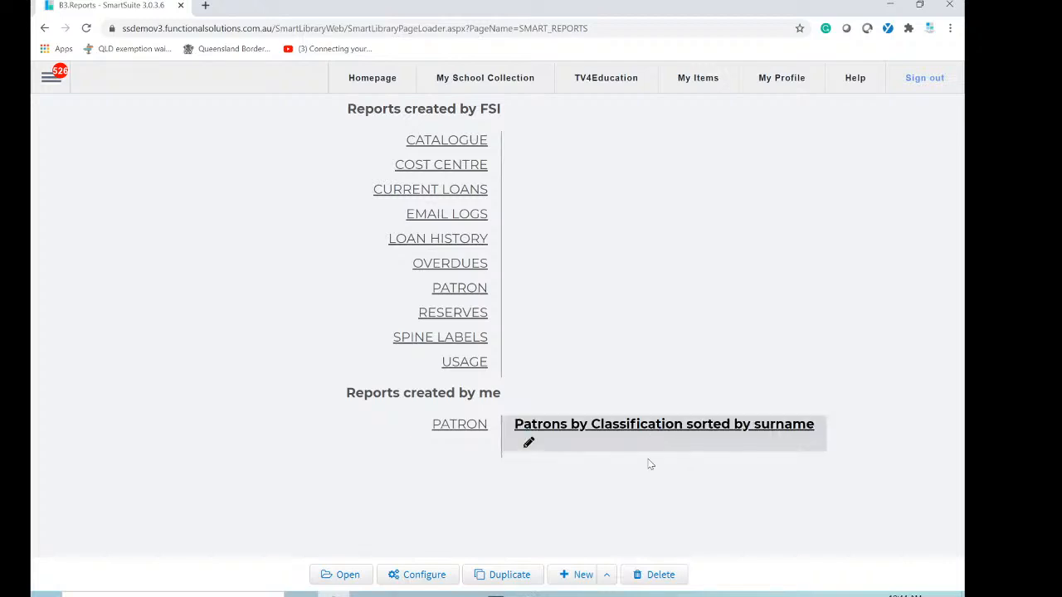
left_click(505, 578)
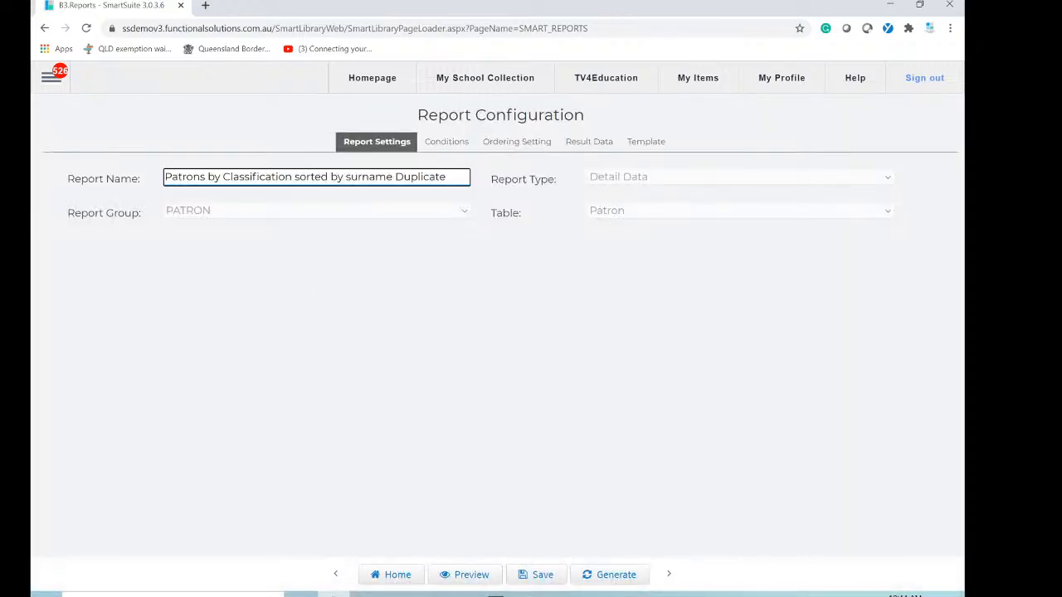
Rename the duplicated report as "Patrons by Classification by surname select users" and save it
left_click_drag(396, 177, 447, 176)
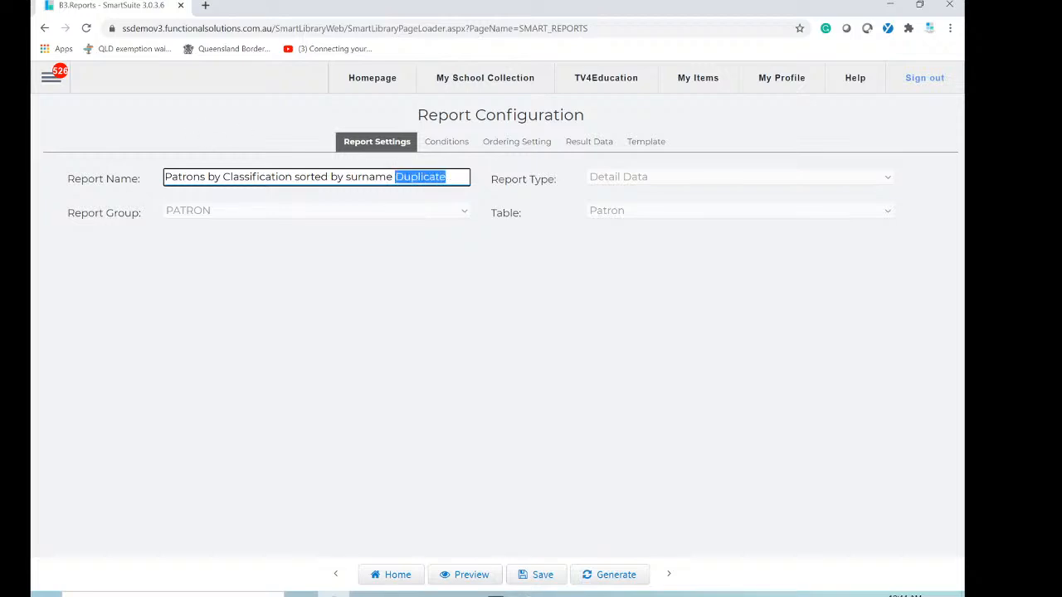
left_click(330, 177)
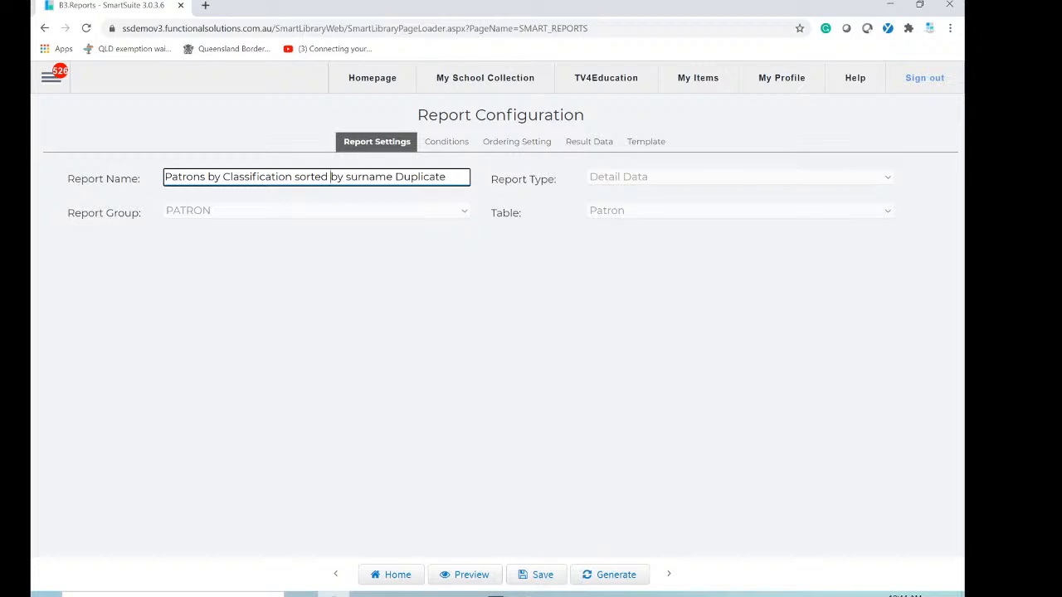
key("BackSpace")
key("BackSpace")
key("BackSpace")
key("BackSpace")
key("BackSpace")
key("BackSpace")
key("BackSpace")
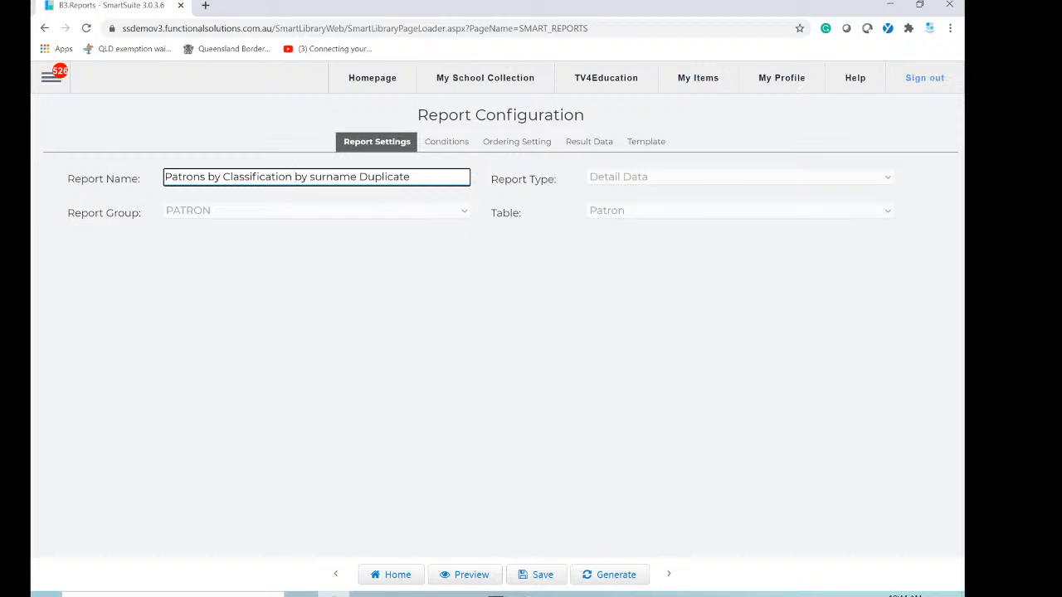
key("shift+End")
type("b")
left_click(540, 582)
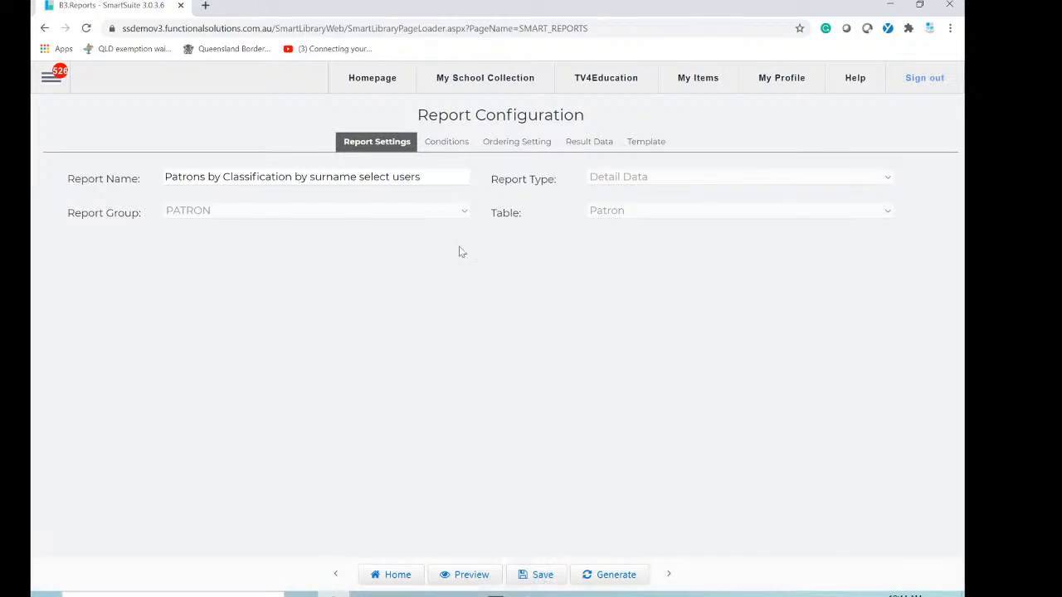
Add a second And condition to the report, with the Surname field set to Start With and its value left blank
left_click(446, 144)
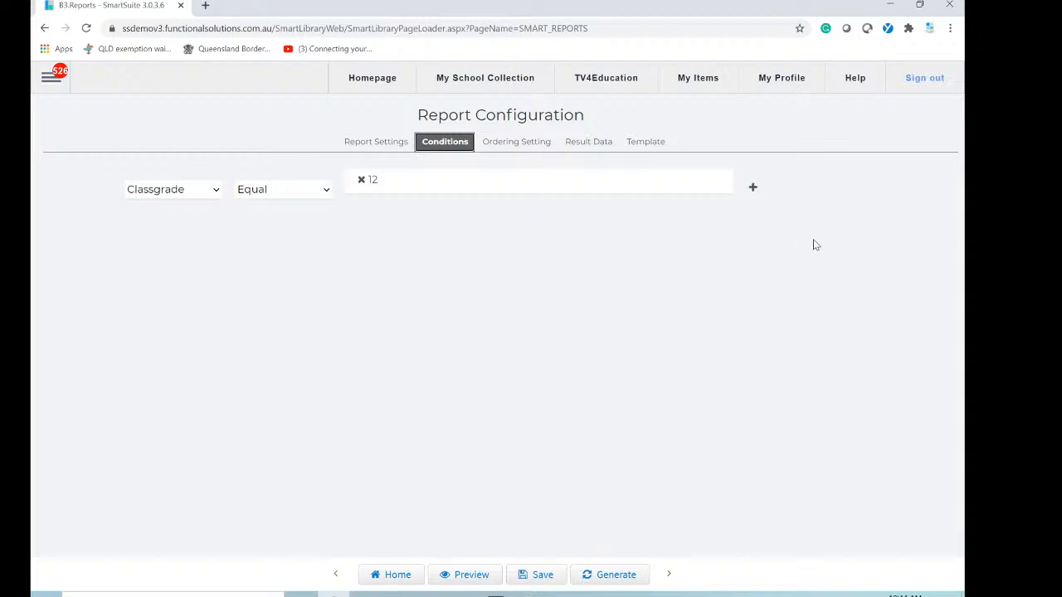
left_click(753, 188)
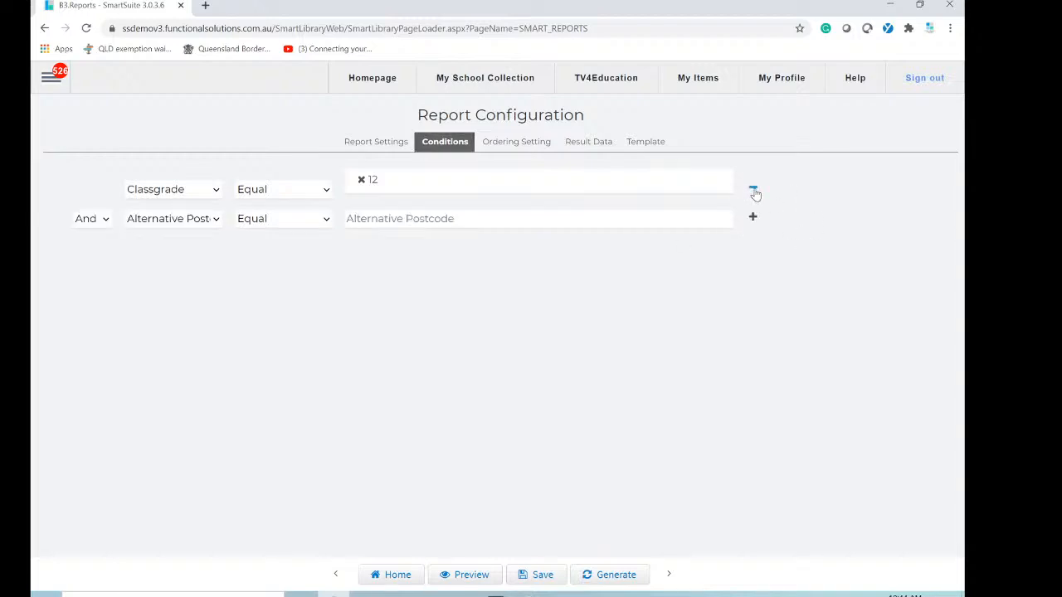
left_click(214, 219)
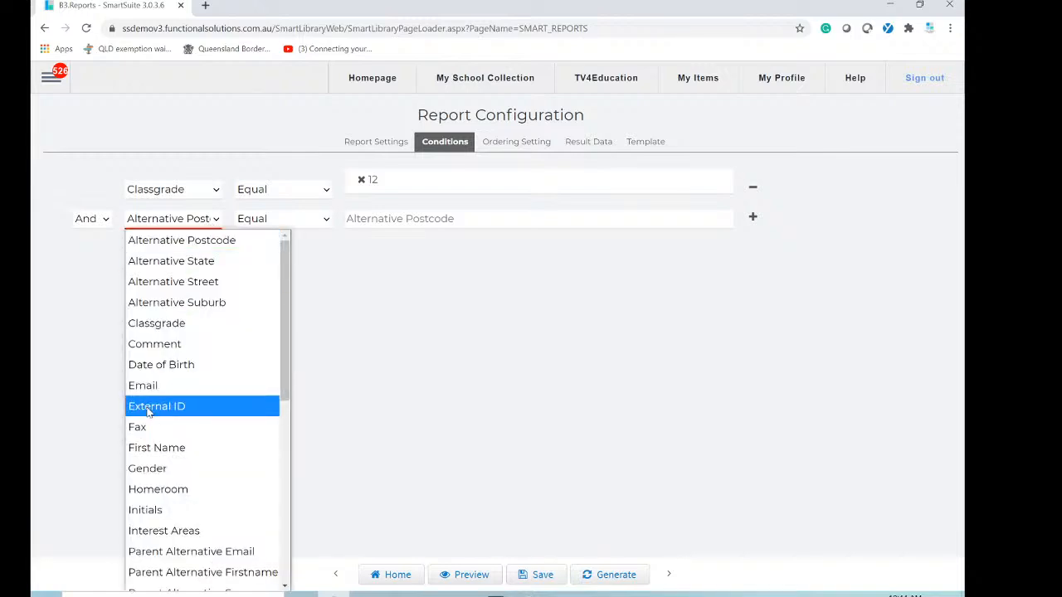
scroll(147, 410, "down", 5)
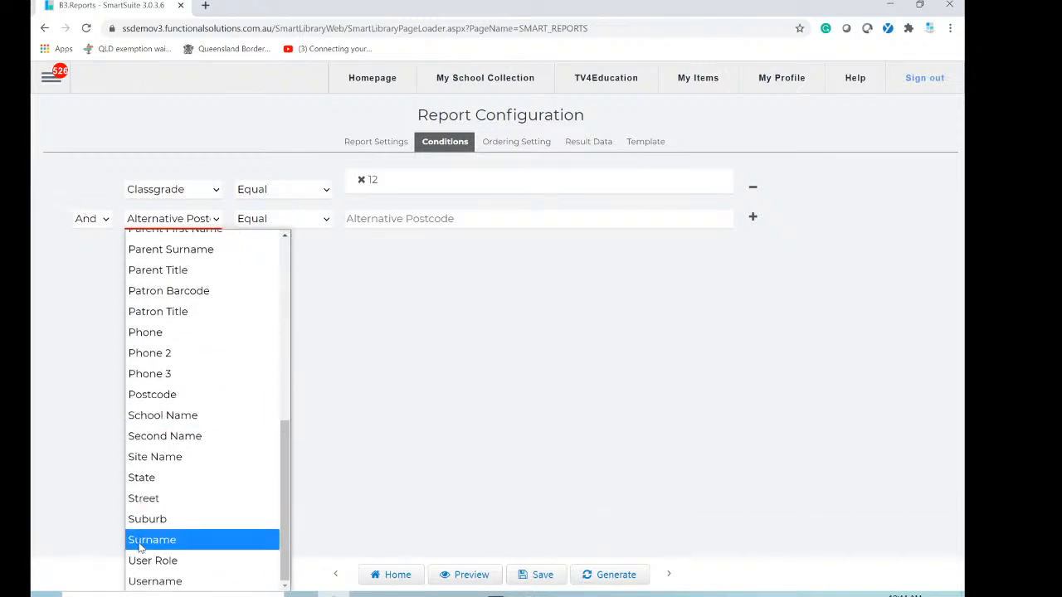
left_click(141, 540)
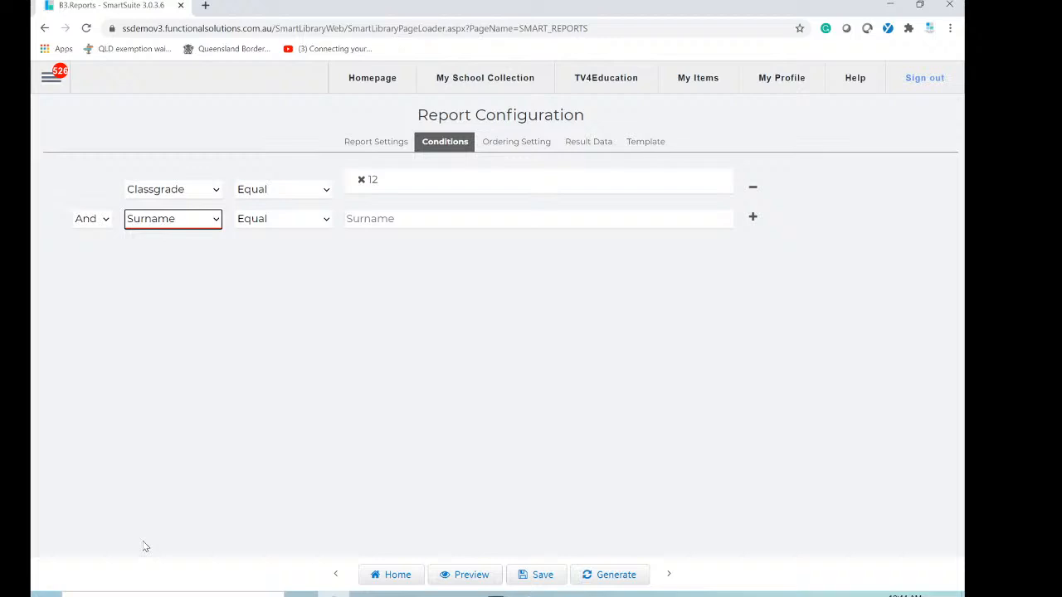
left_click(317, 219)
left_click(299, 260)
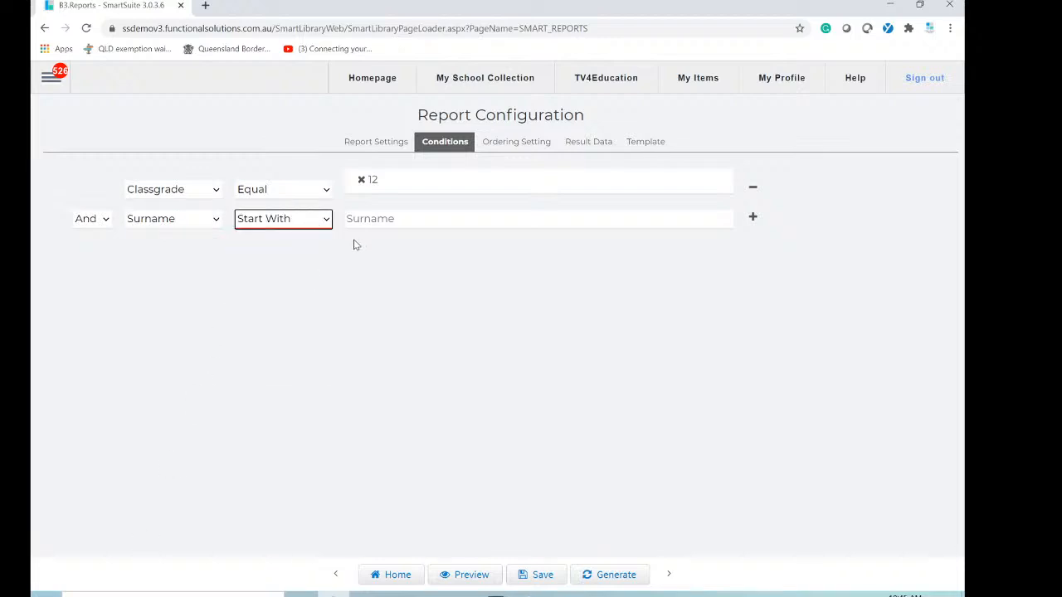
Clear the value 12 from the Classgrade condition and save the report, staying in its configuration
left_click(550, 576)
left_click(397, 575)
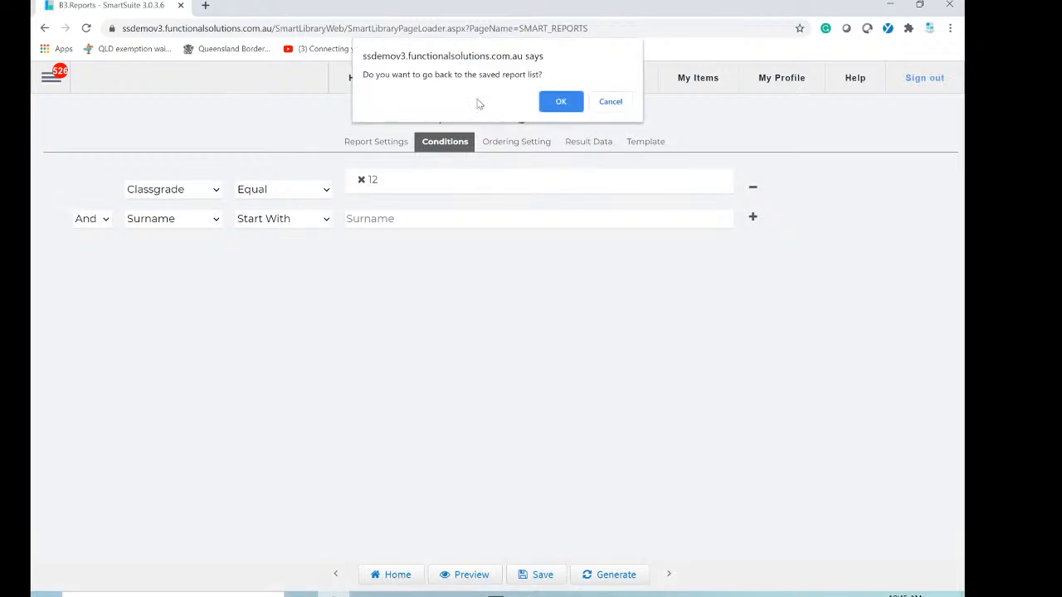
left_click(614, 105)
left_click(537, 574)
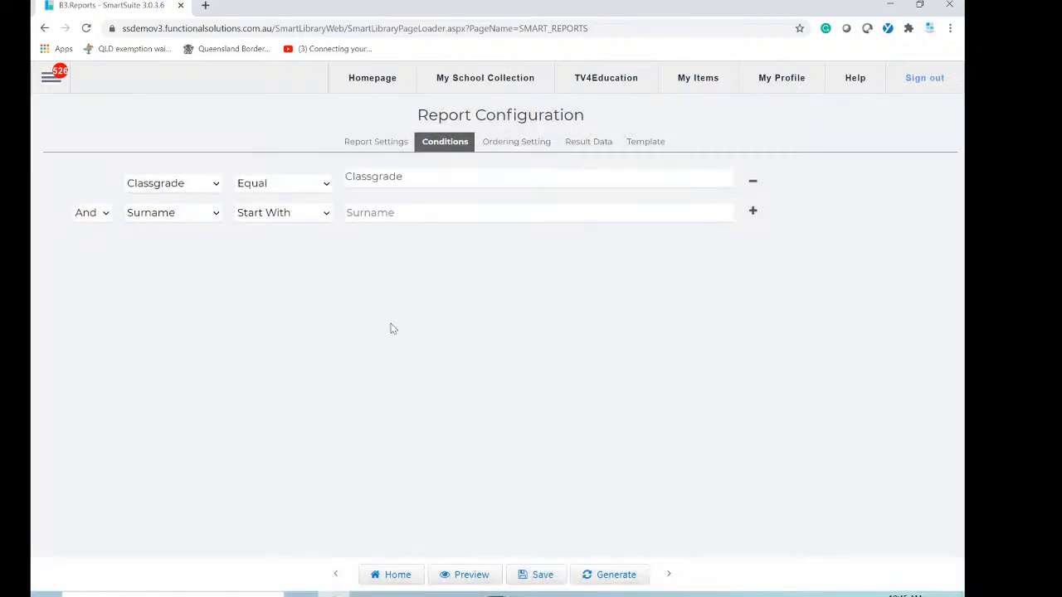
Save the report, return to the saved report list, and open my "Patrons by Classification by surname select users" report
left_click(539, 575)
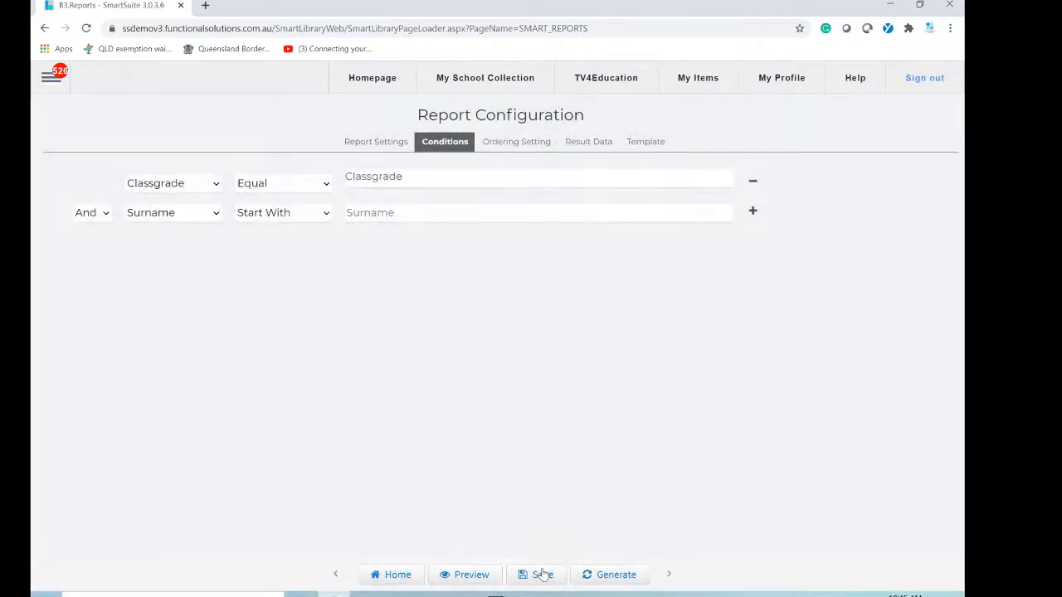
left_click(396, 574)
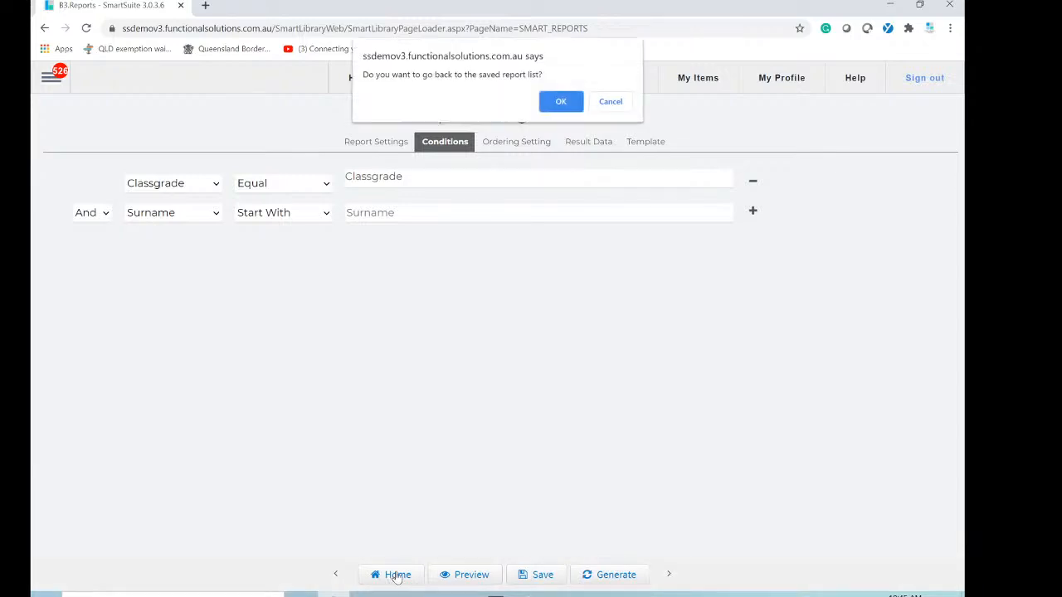
left_click(568, 104)
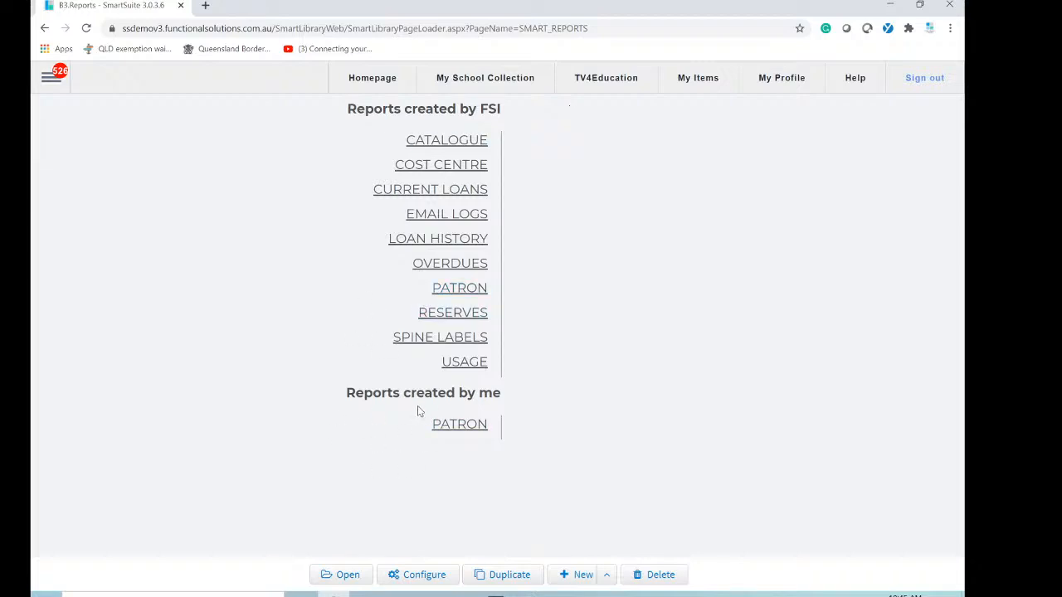
left_click(461, 426)
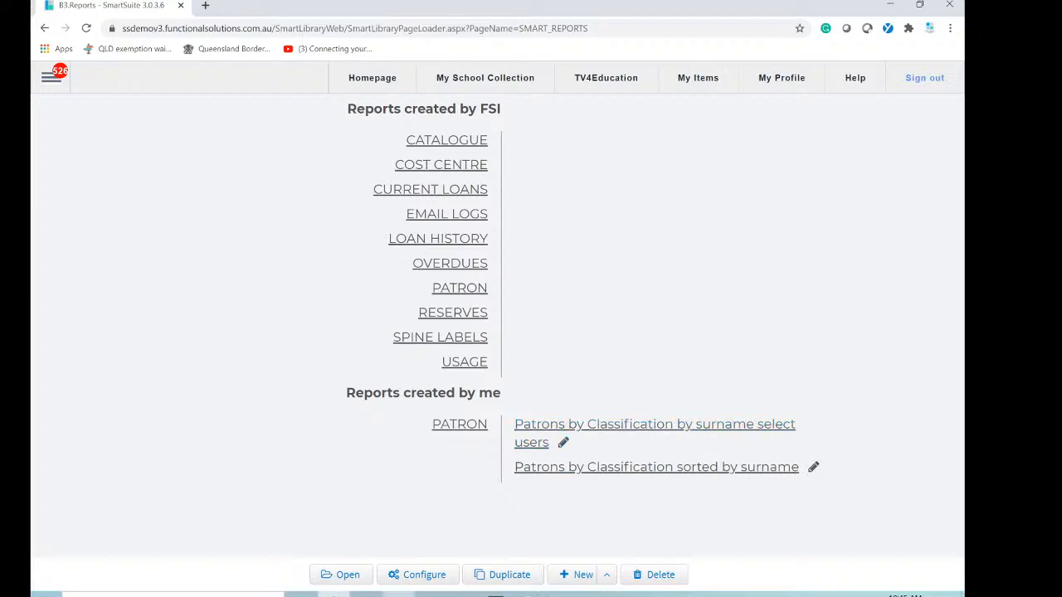
left_click(623, 424)
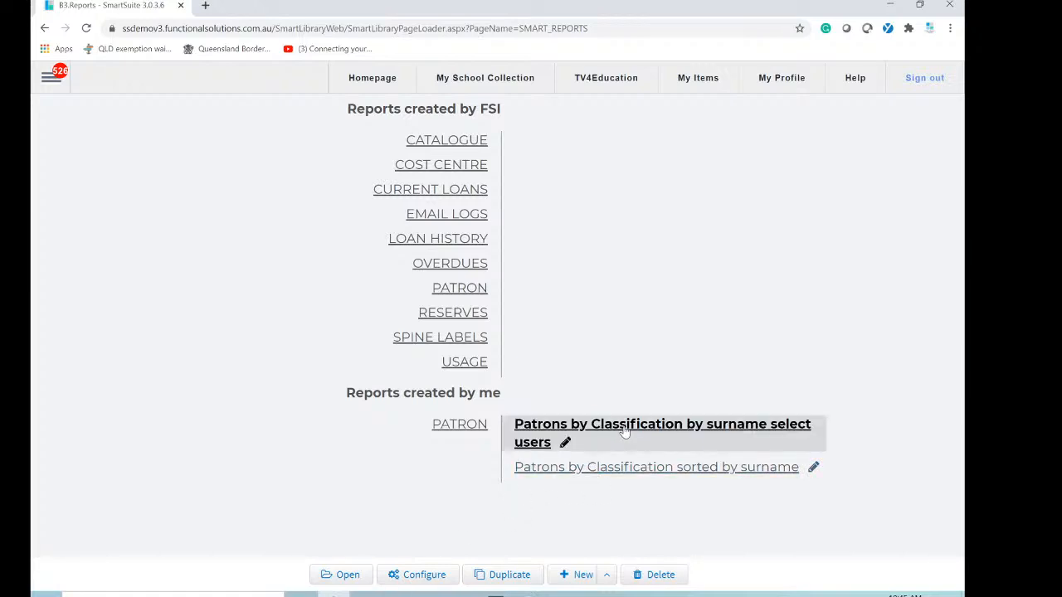
left_click(337, 575)
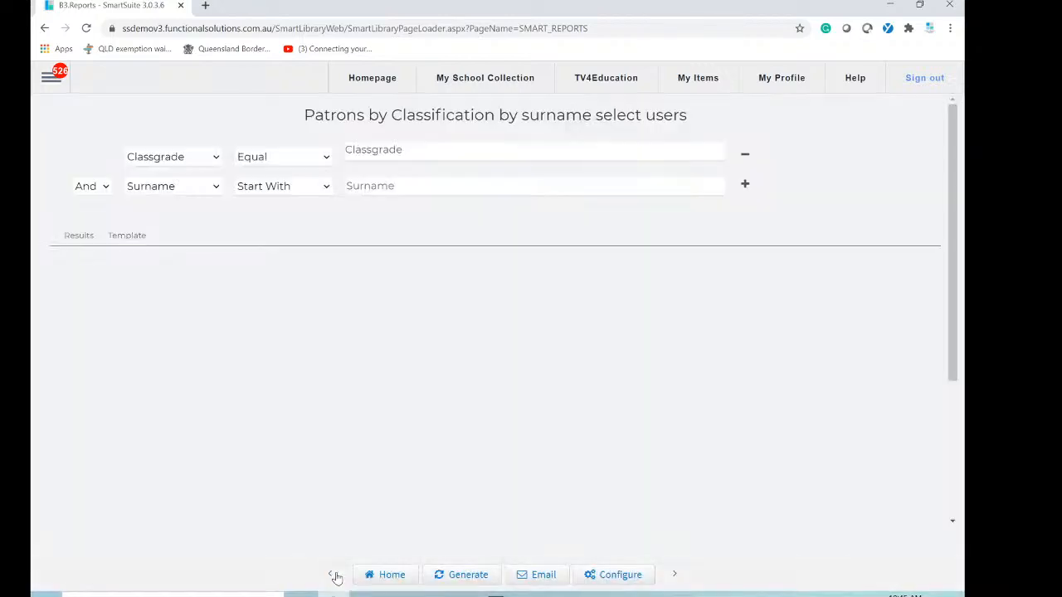
left_click(404, 158)
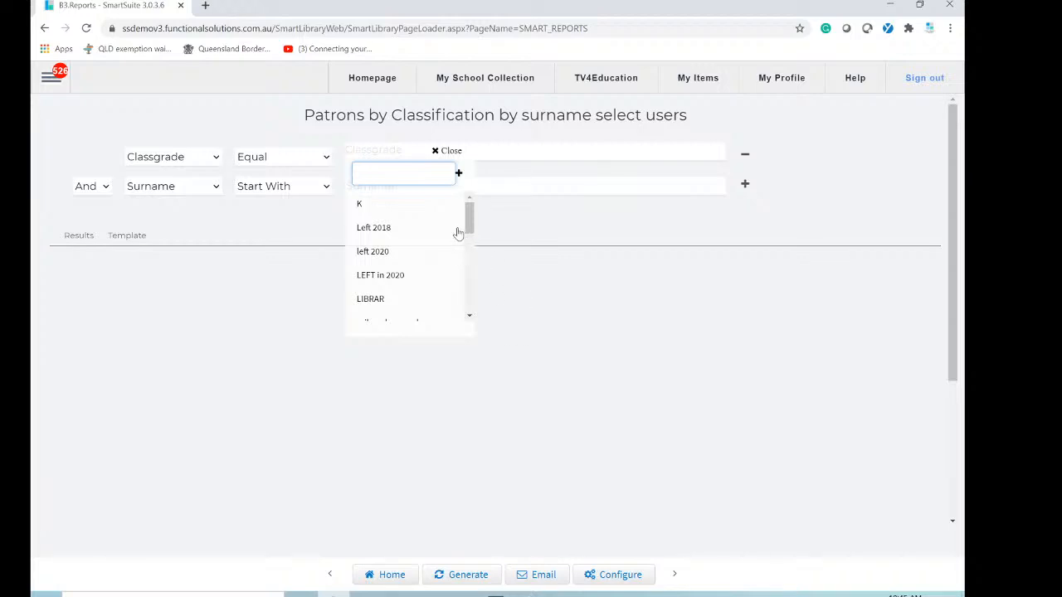
mouse_move(470, 222)
left_mouse_down()
mouse_move(480, 316)
mouse_move(484, 214)
left_mouse_up()
left_click(651, 366)
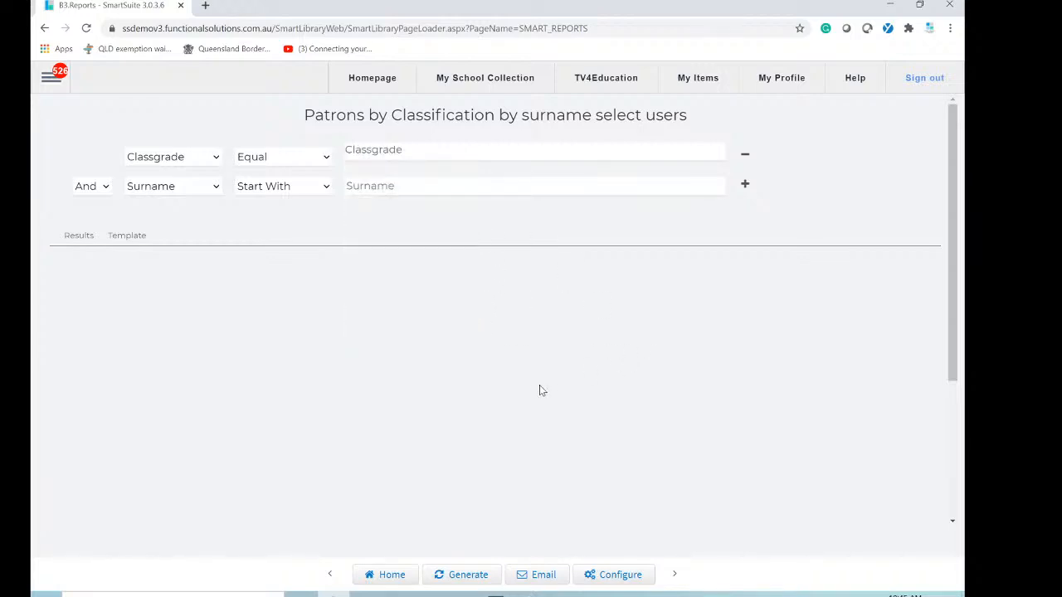
Set the Classgrade Equal condition of the opened report to 12
left_click(422, 159)
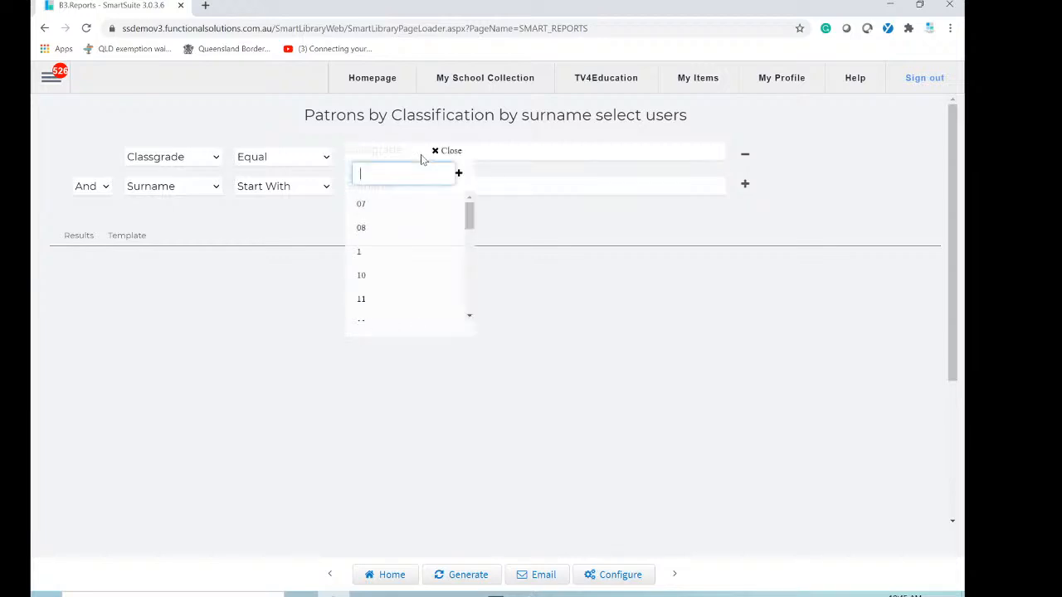
scroll(384, 296, "down", 2)
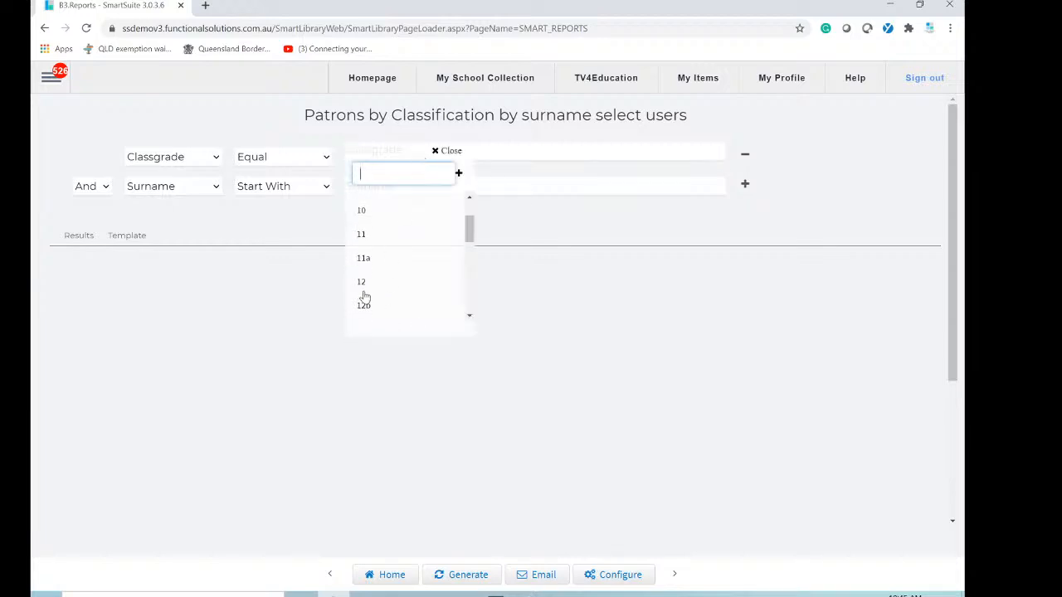
left_click(367, 285)
left_click(248, 366)
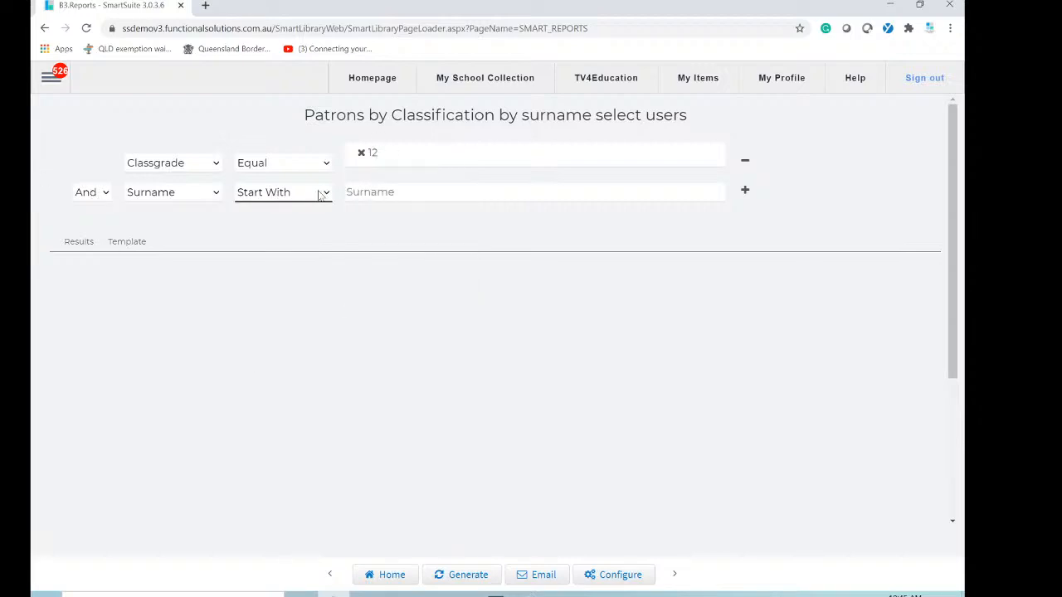
Set the Surname condition to Start With "f" and generate the report
left_click(348, 192)
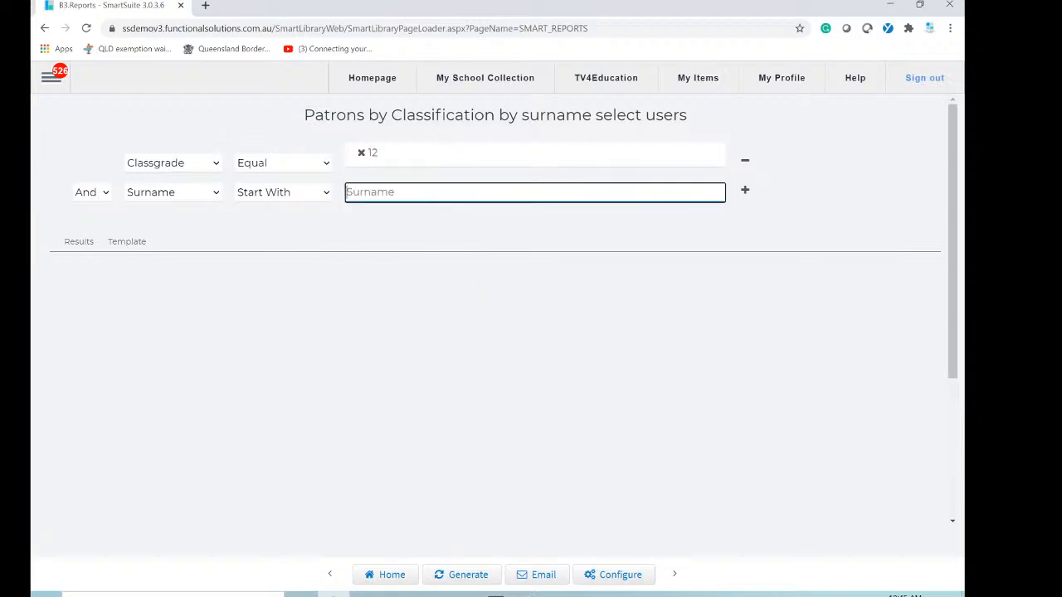
type("f")
left_click(323, 199)
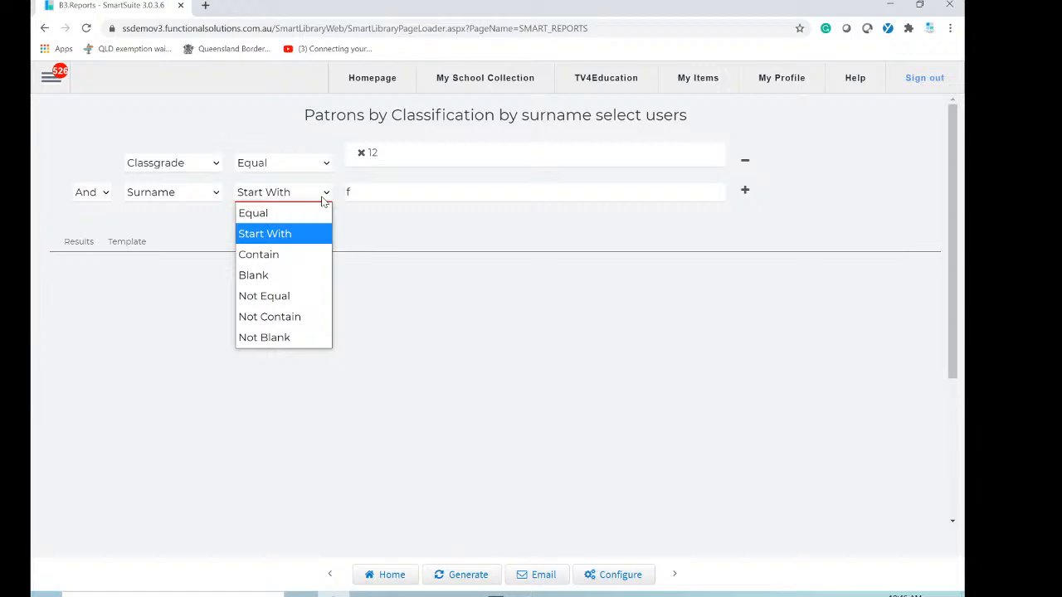
left_click(323, 196)
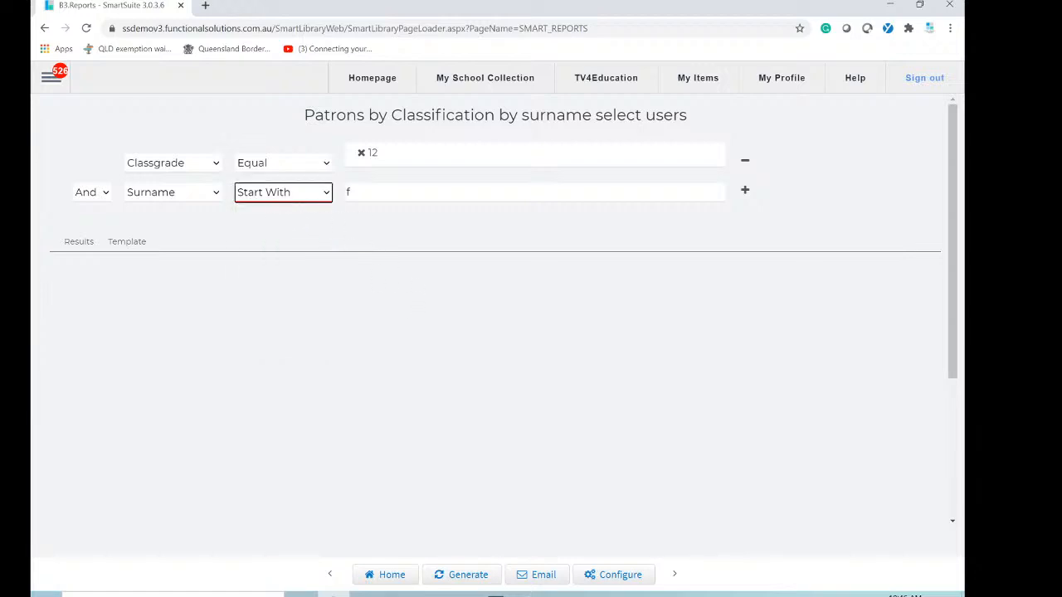
left_click(465, 572)
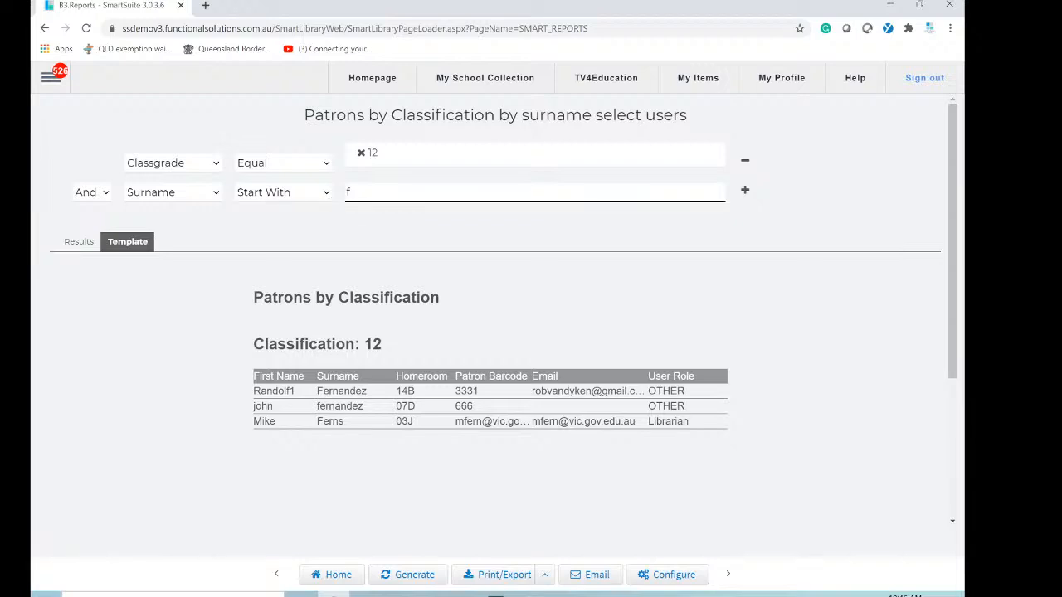
Replace the Surname Start With value with "s" and regenerate the report
left_click(353, 192)
key("BackSpace")
type("s")
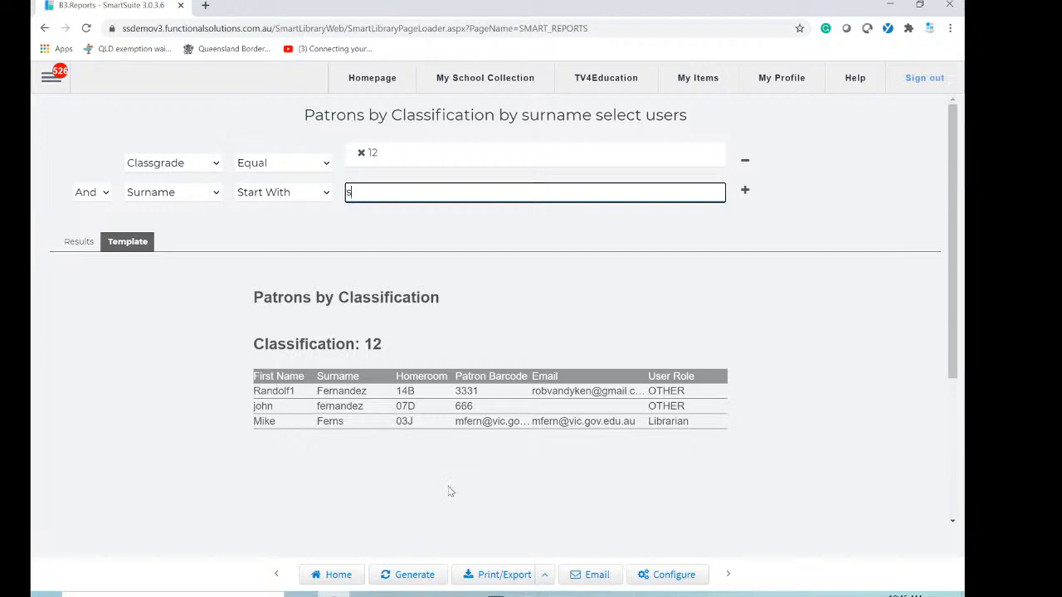
left_click(415, 576)
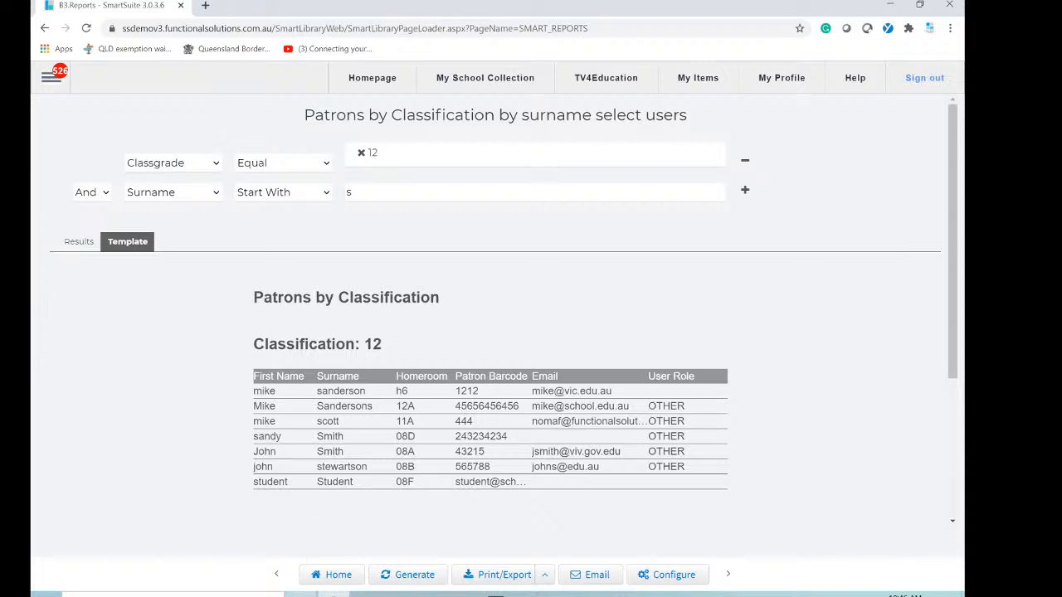
Return to the report list, duplicate the FSI Current Loans report "Loans by Classification", and save the copy under its default name
left_click(337, 573)
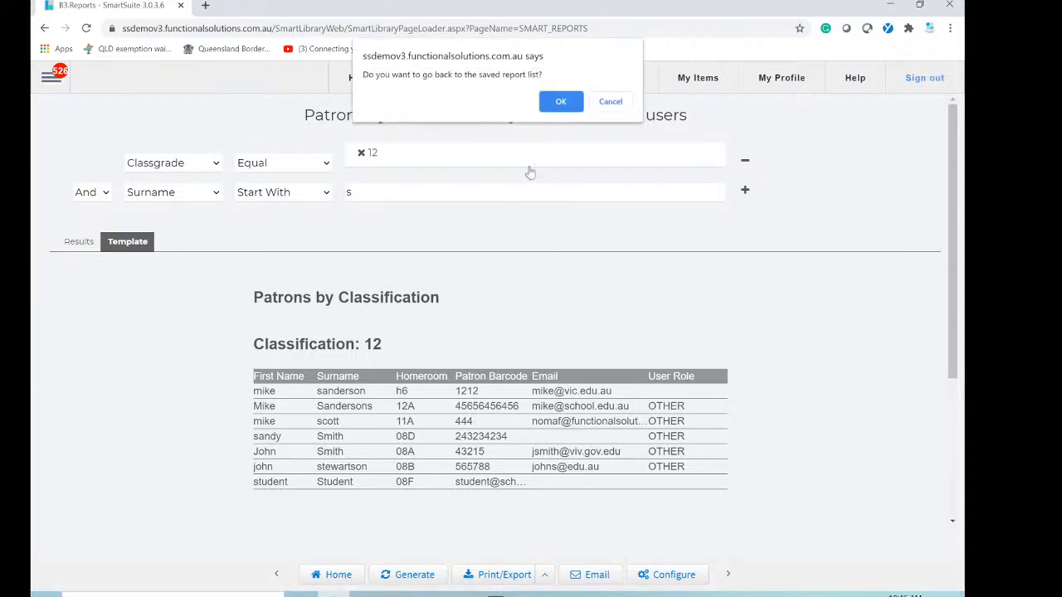
left_click(565, 106)
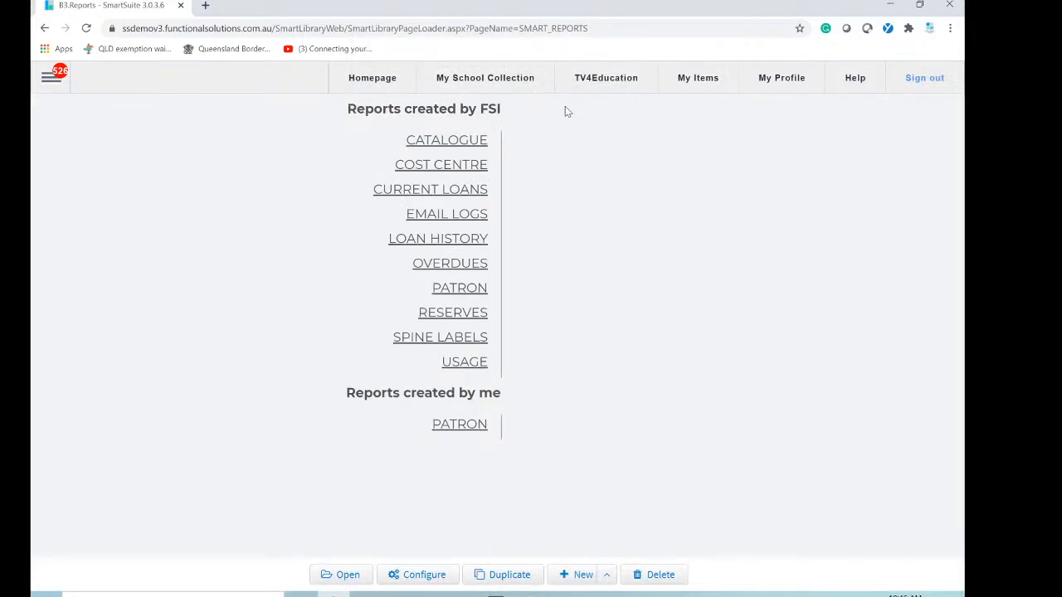
left_click(450, 191)
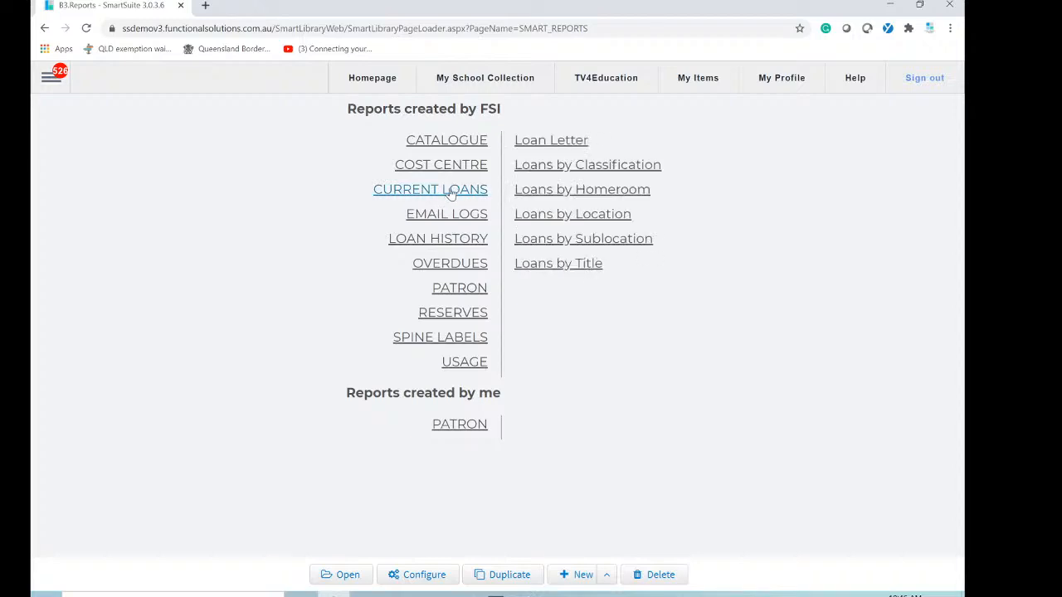
left_click(611, 166)
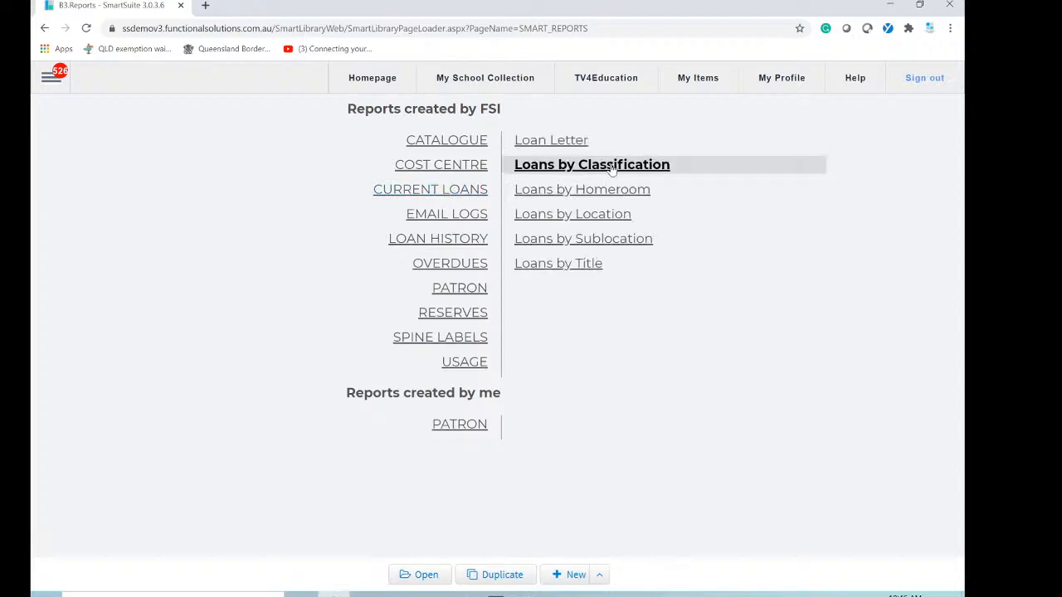
left_click(493, 574)
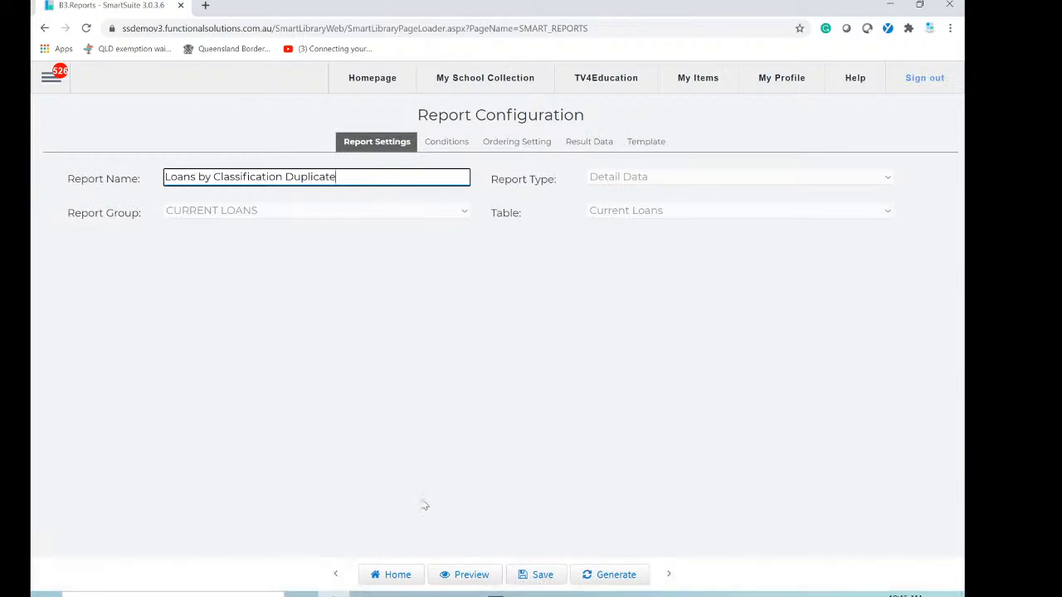
left_click(540, 578)
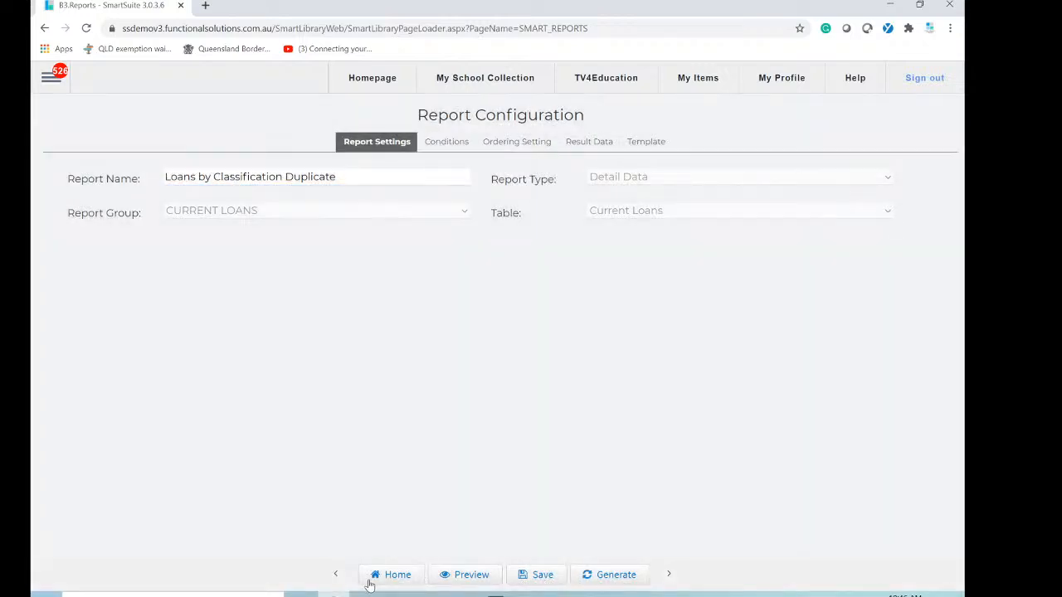
Go back to the saved report list and open the configuration of my "Loans by Classification Duplicate" report under Current Loans
left_click(397, 575)
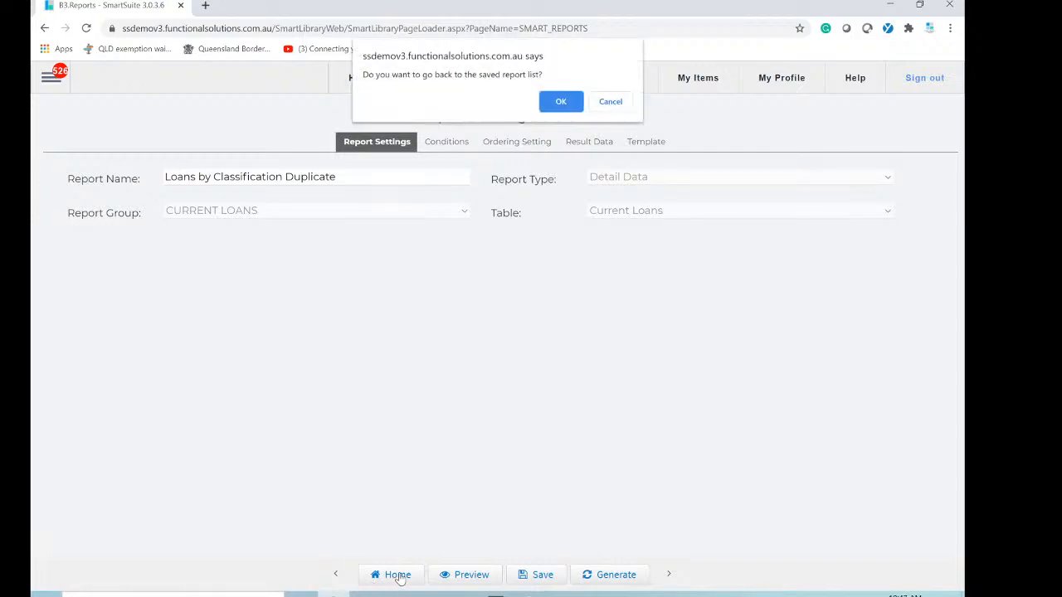
left_click(562, 103)
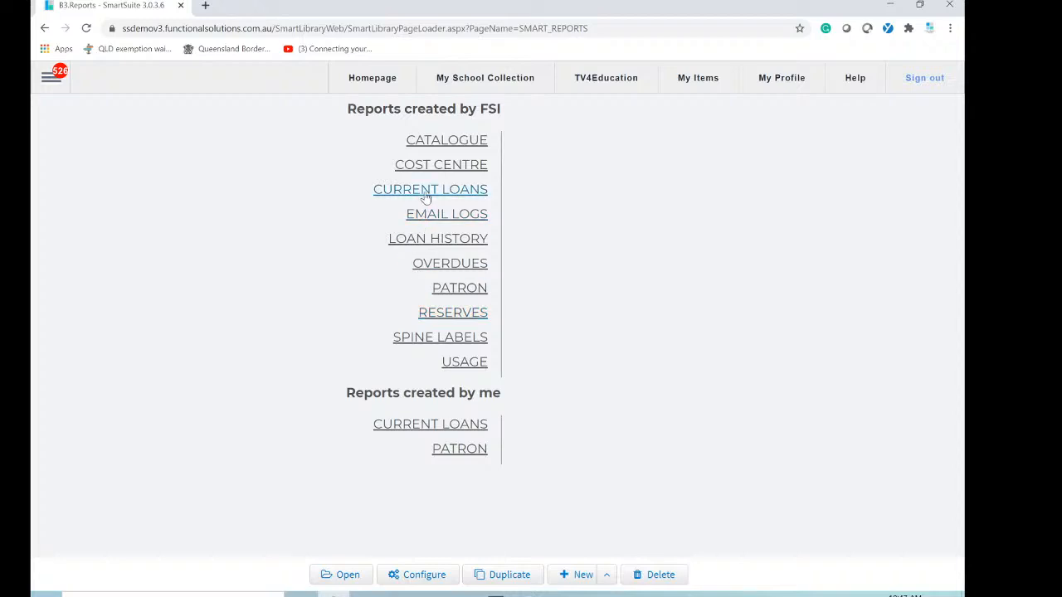
left_click(426, 191)
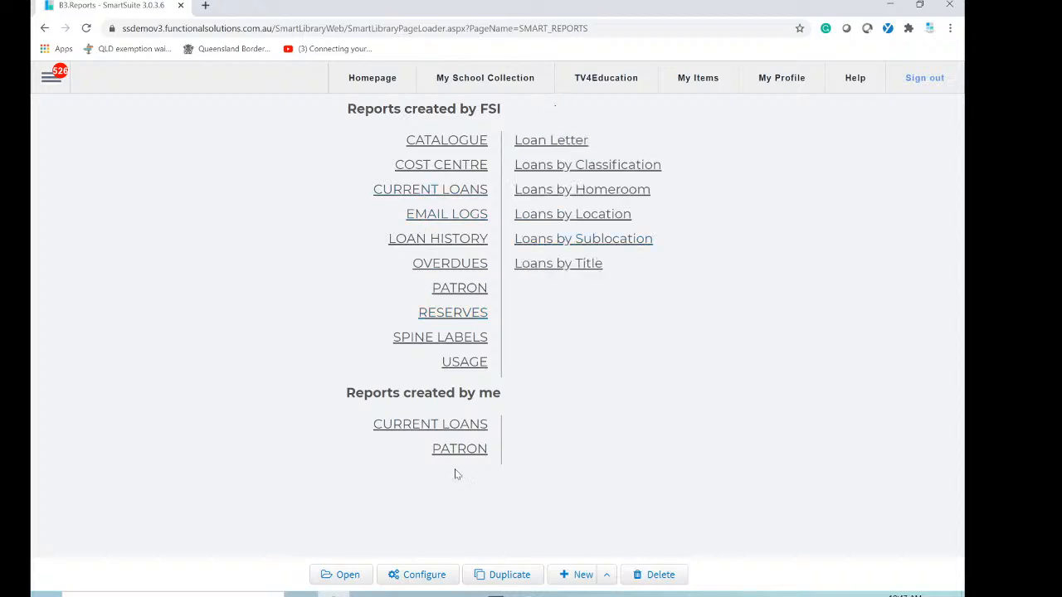
left_click(408, 428)
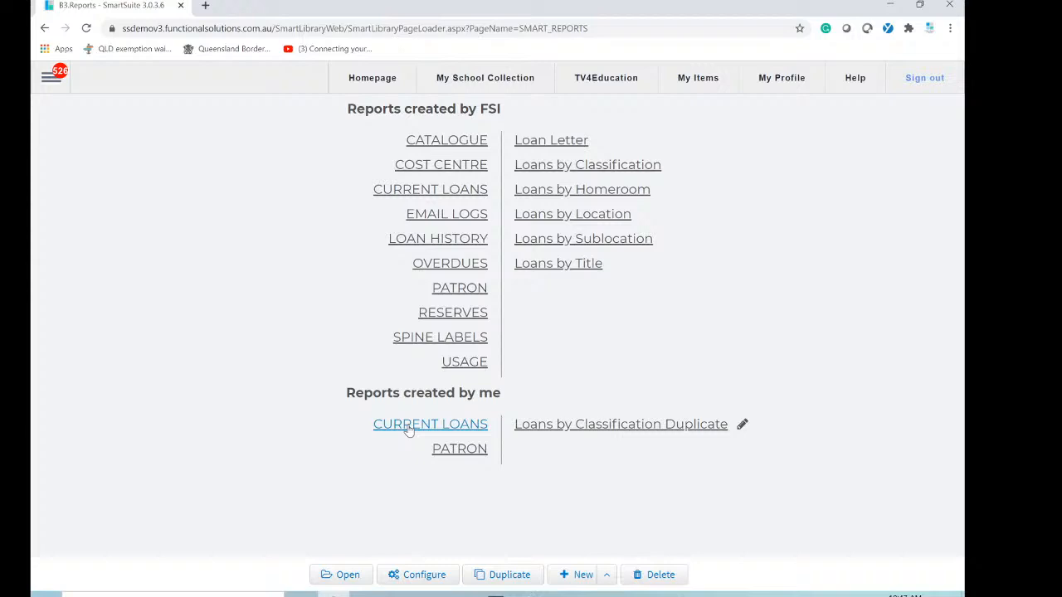
left_click(591, 427)
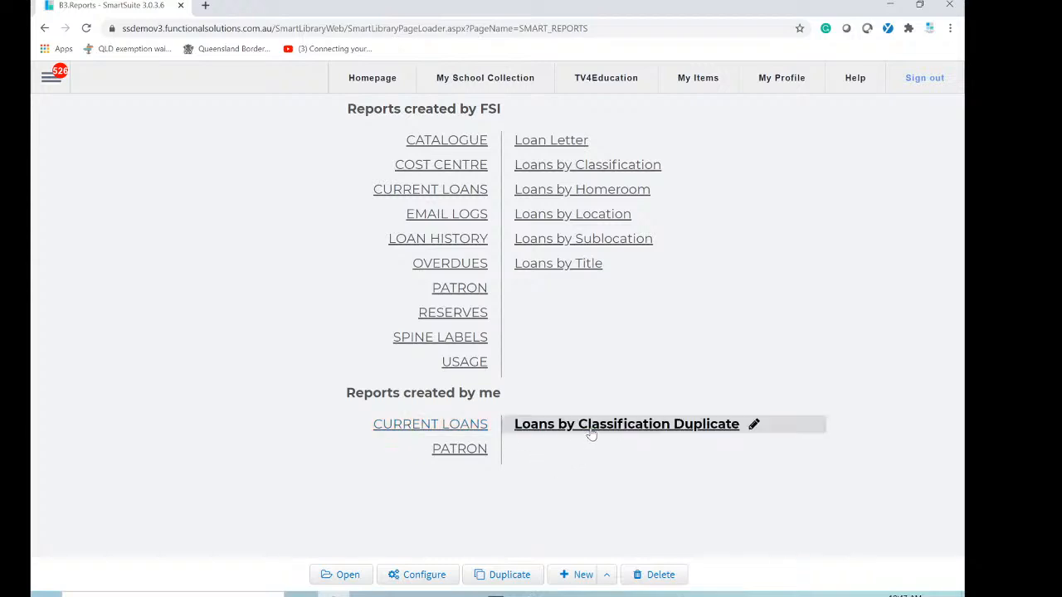
left_click(421, 578)
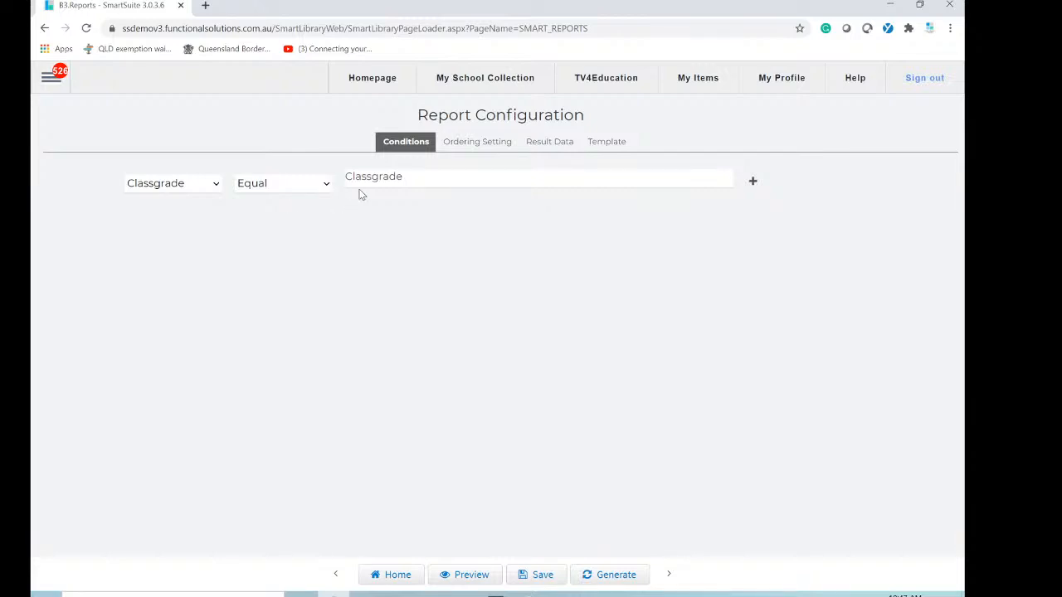
Set the report's ordering field to First Name, view its template, and save the report
left_click(454, 150)
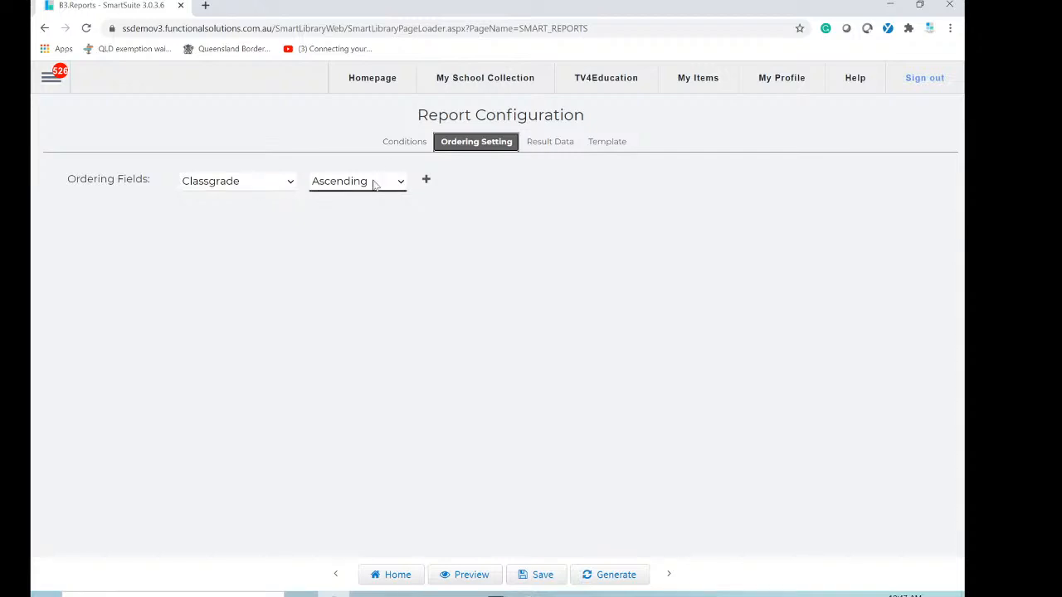
left_click(292, 184)
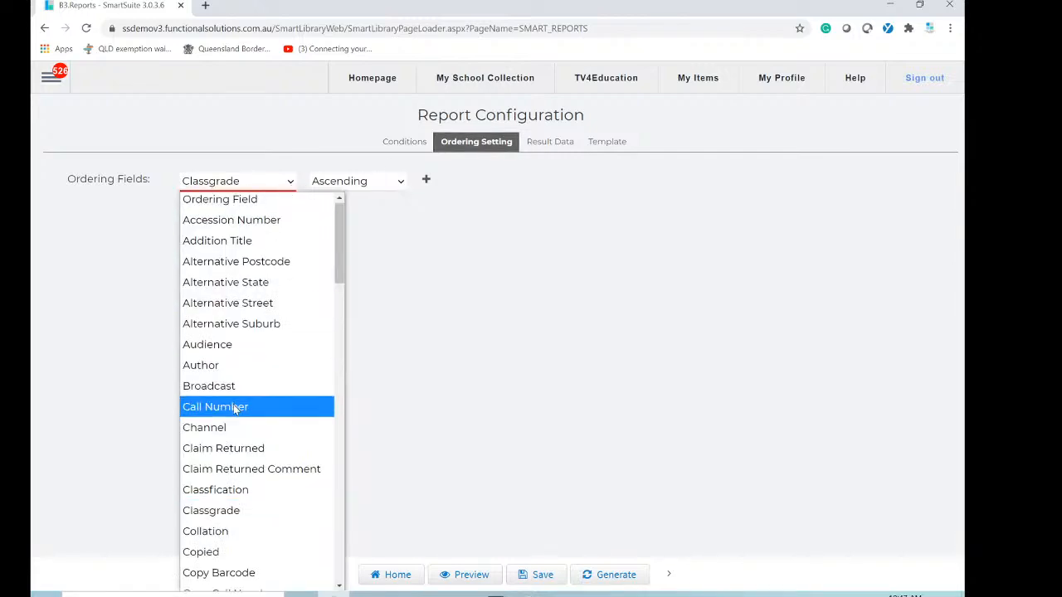
scroll(235, 404, "down", 3)
scroll(235, 404, "down", 3)
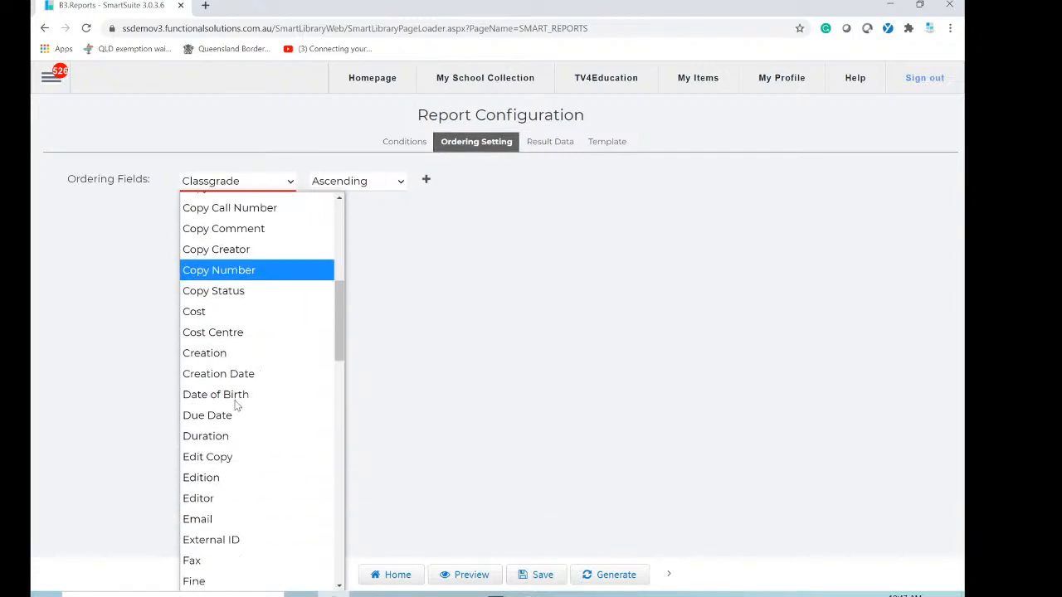
left_click(226, 471)
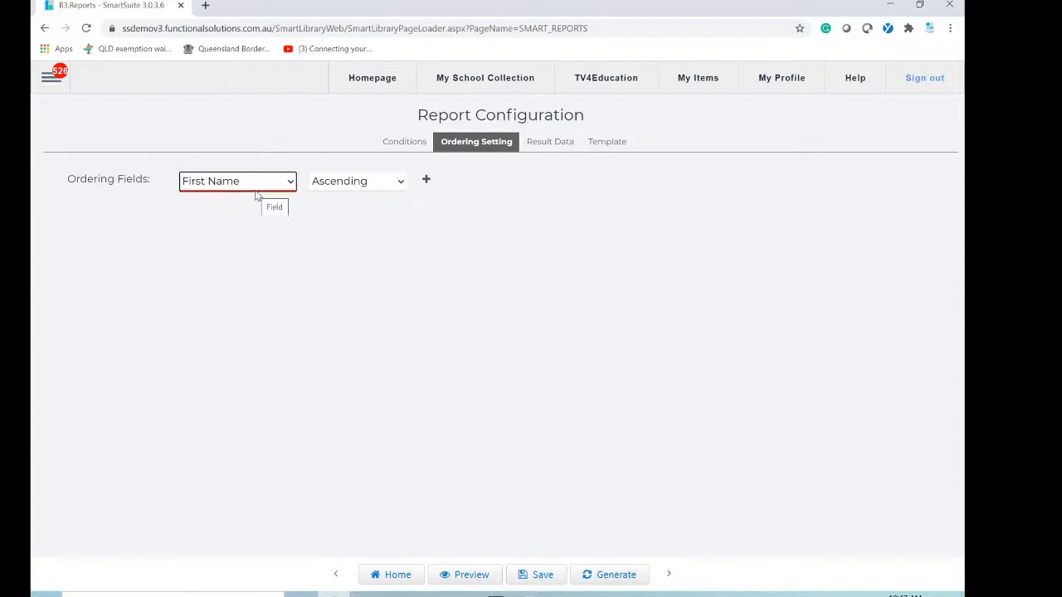
left_click(617, 146)
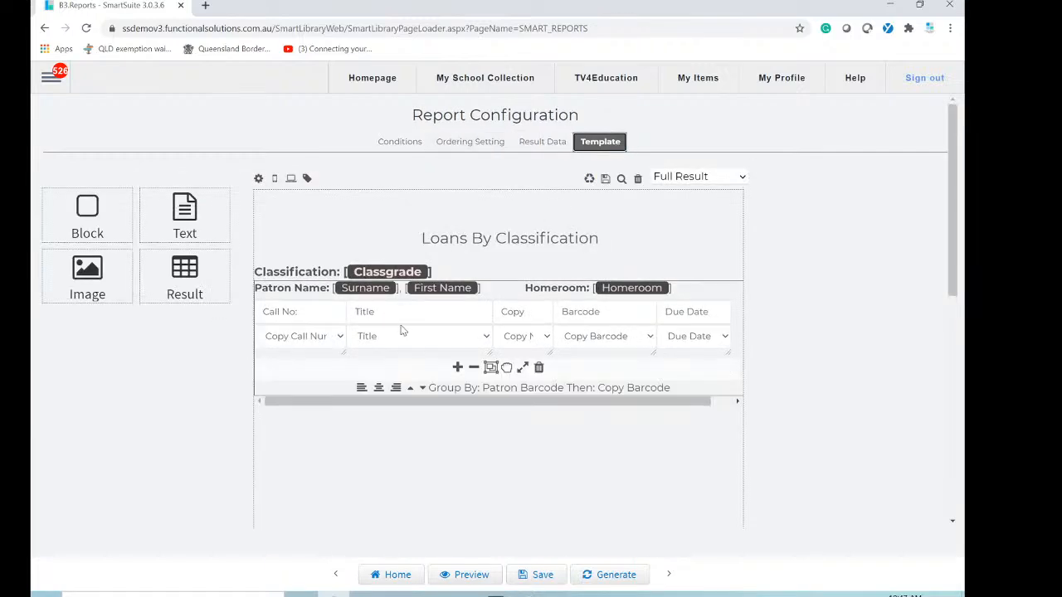
left_click(547, 581)
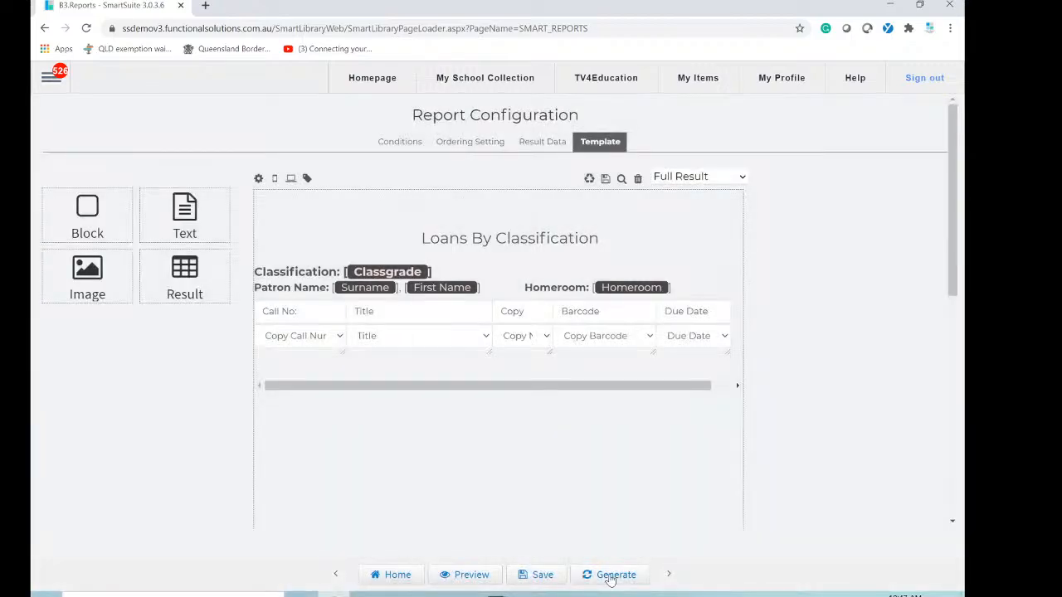
Generate the "Loans by Classification Duplicate" report and look through the resulting loans
left_click(615, 575)
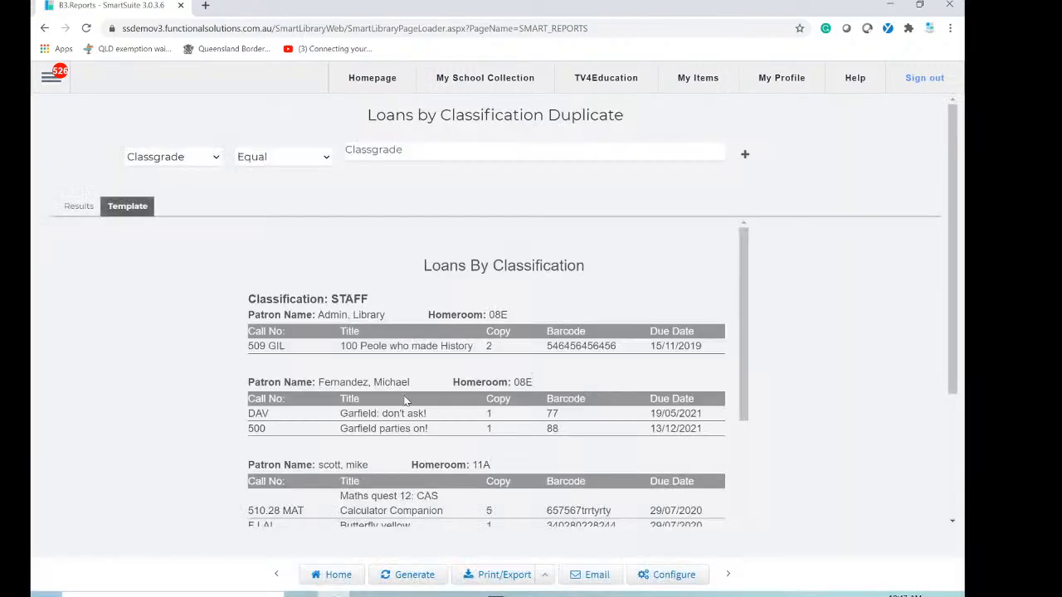
scroll(405, 400, "down", 5)
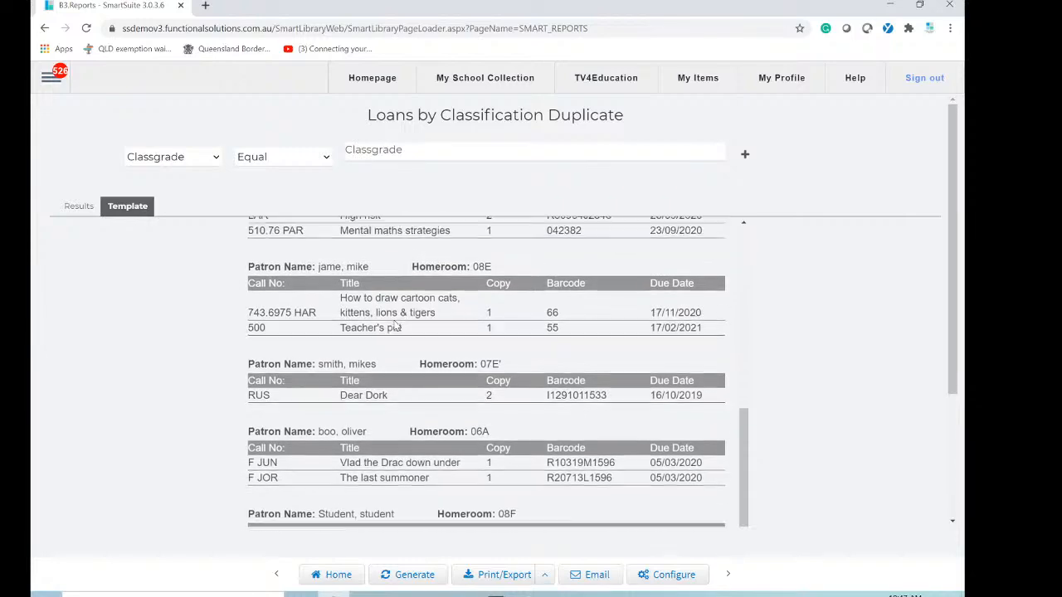
scroll(397, 326, "up", 5)
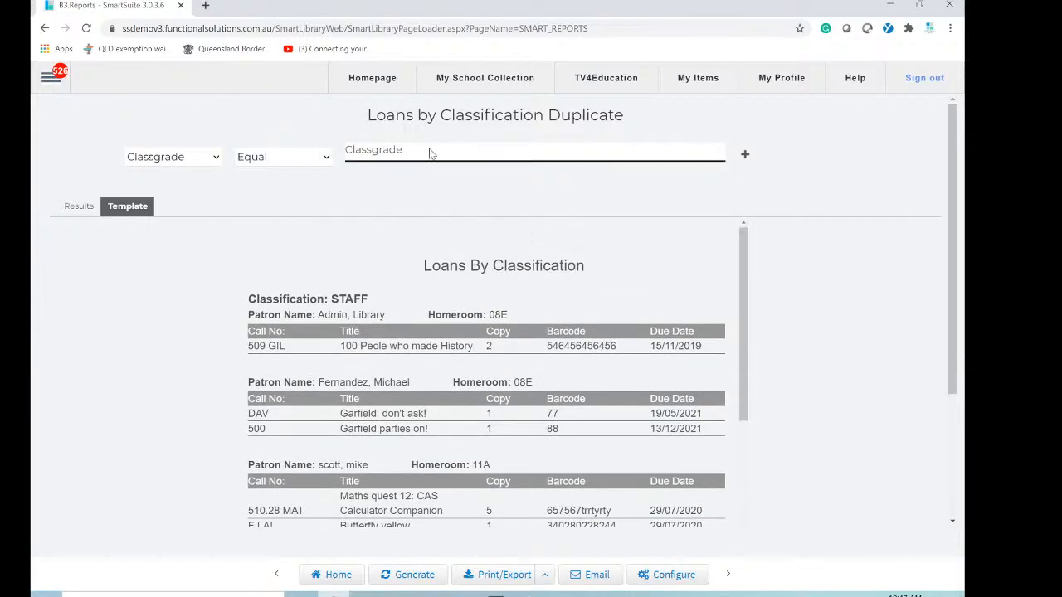
left_click(430, 154)
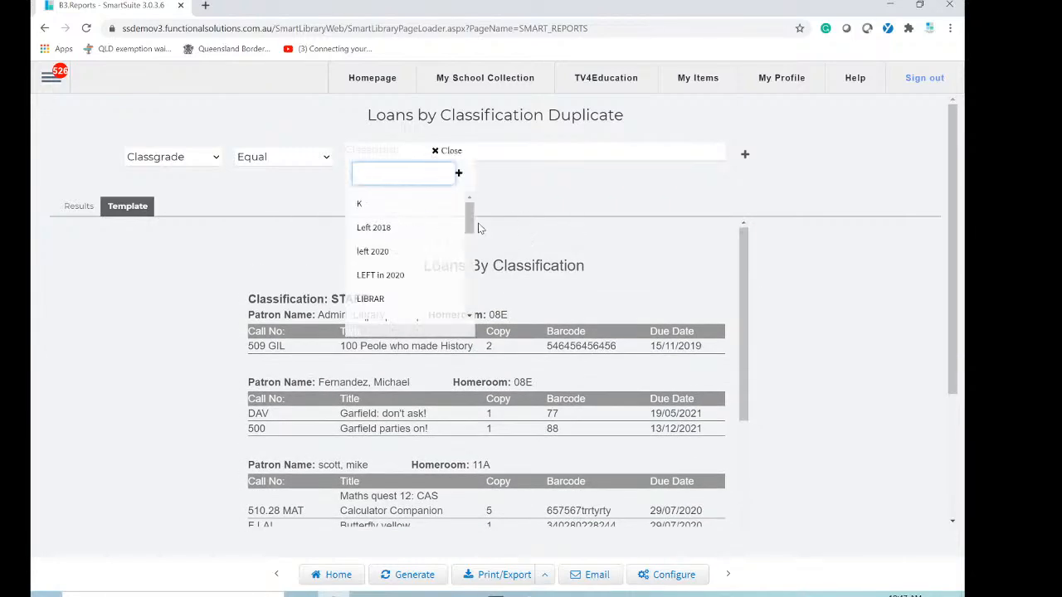
left_click_drag(469, 217, 471, 297)
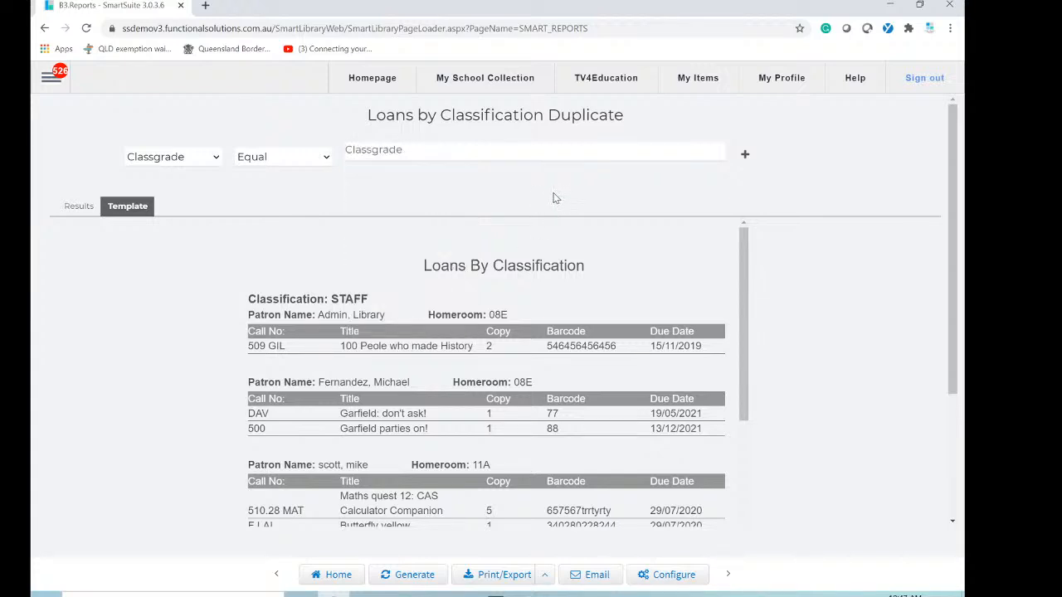
left_click(432, 161)
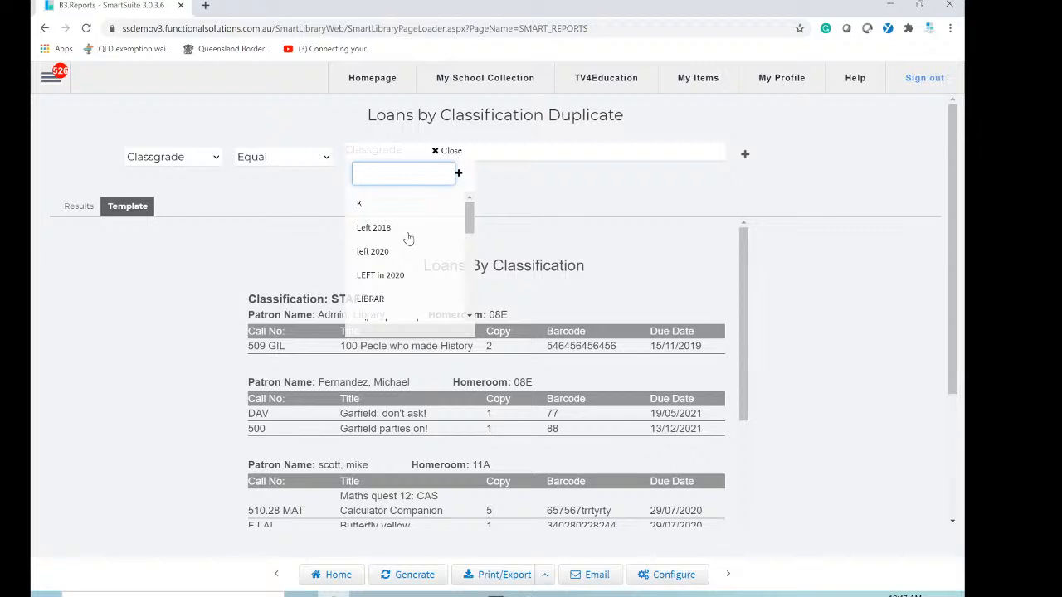
scroll(407, 238, "down", 6)
scroll(407, 238, "up", 6)
left_click(588, 185)
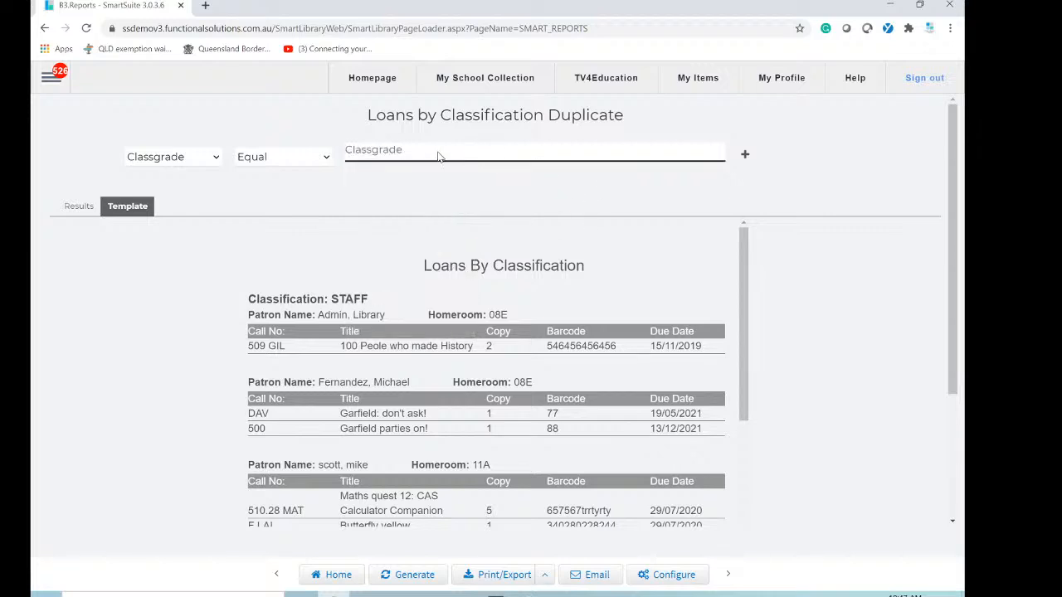
Set the report condition to Classgrade Equal 12, regenerate the report, and review the filtered loans
left_click(439, 156)
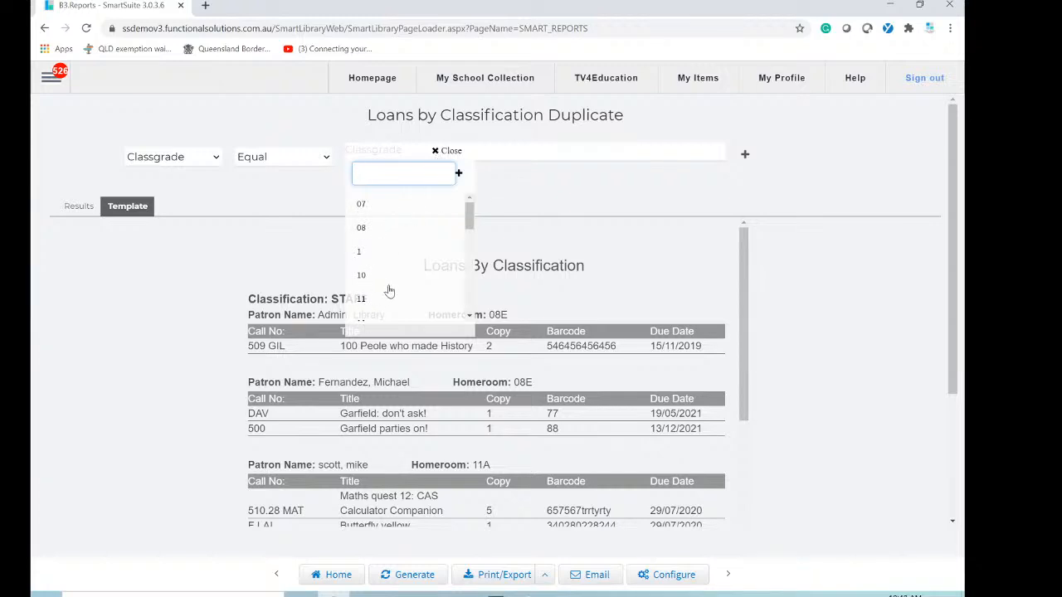
scroll(362, 303, "down", 1)
left_click(365, 283)
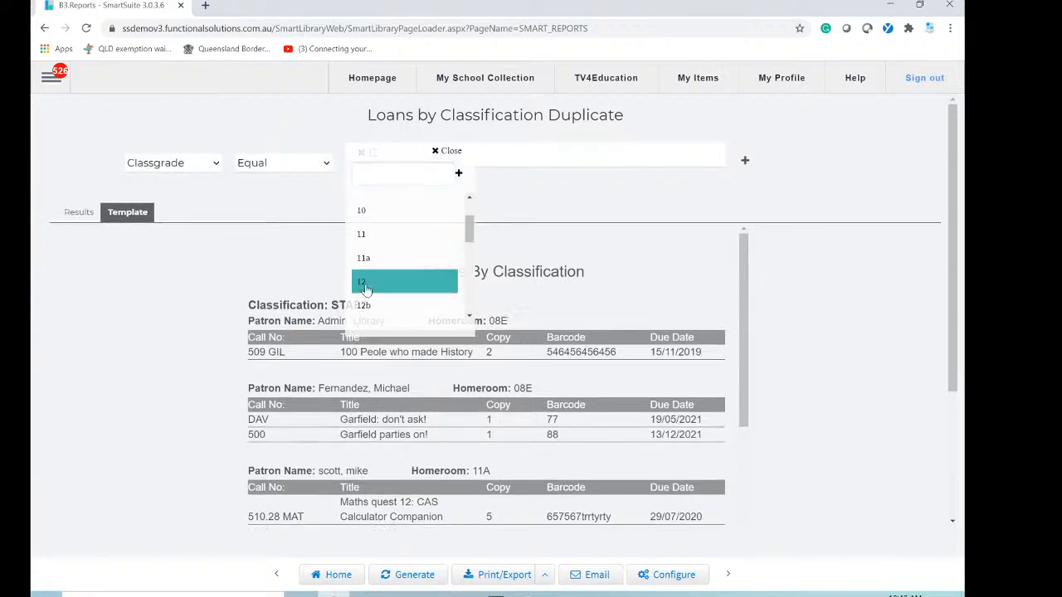
left_click(317, 193)
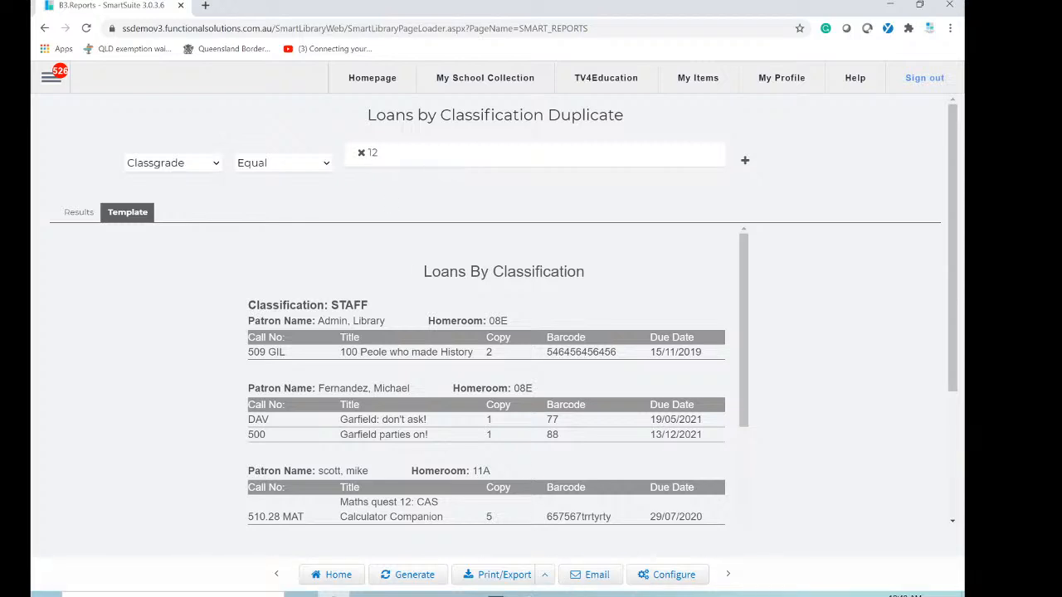
left_click(402, 575)
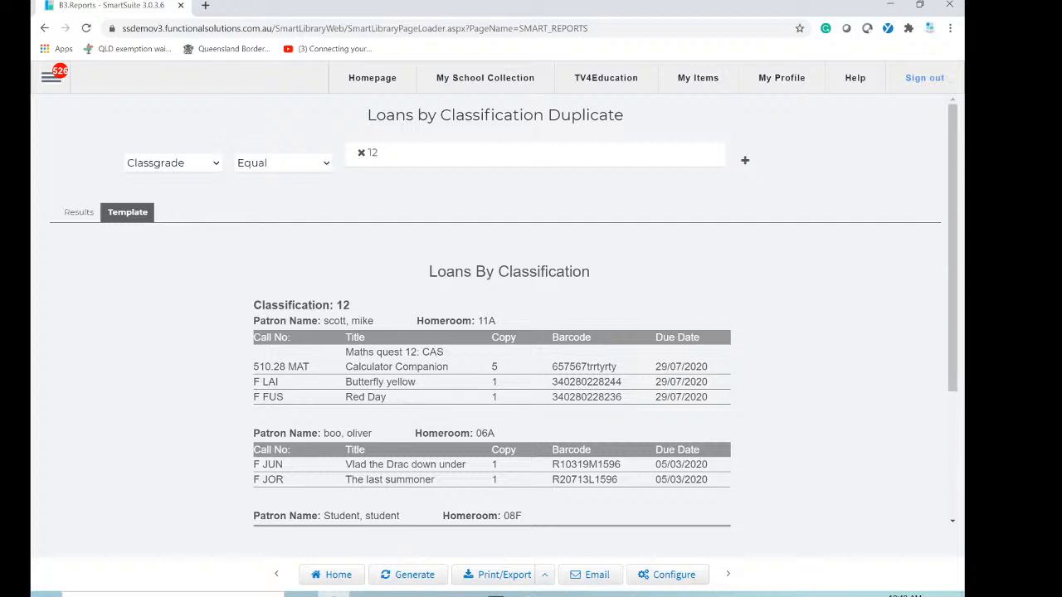
scroll(356, 452, "down", 2)
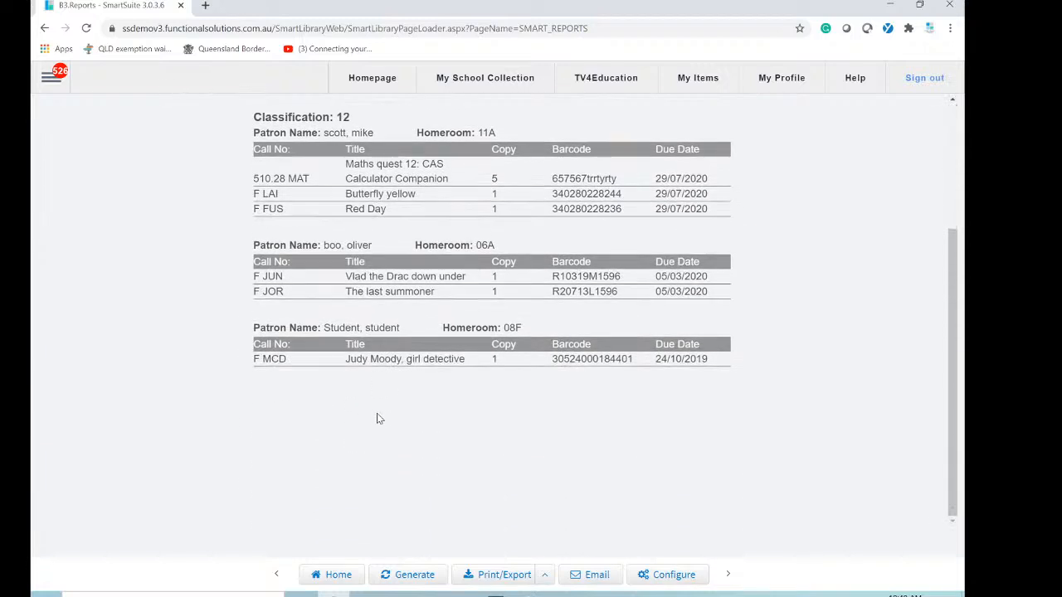
scroll(376, 420, "up", 1)
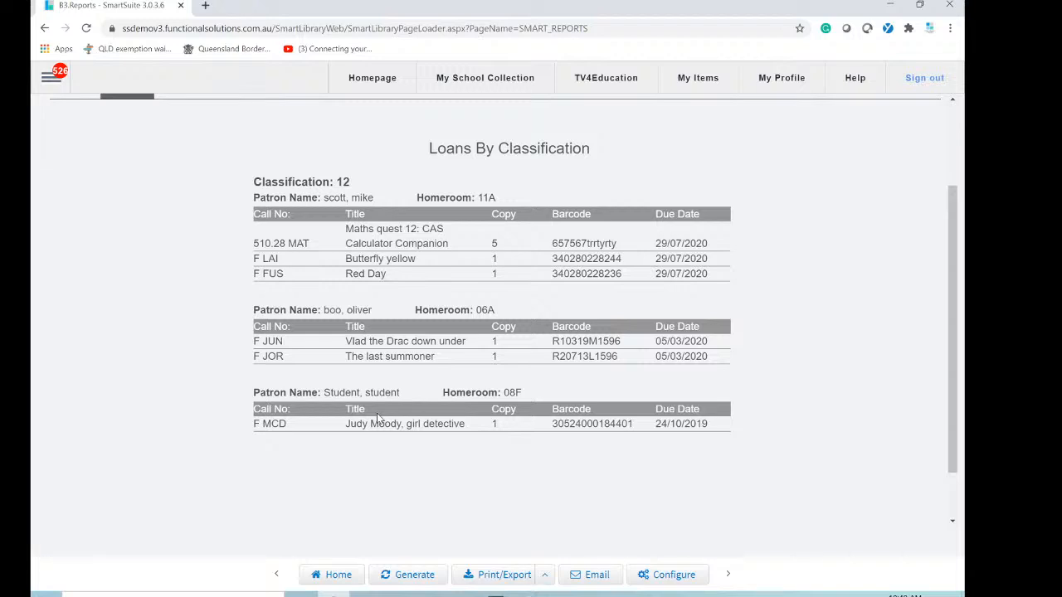
scroll(377, 417, "up", 1)
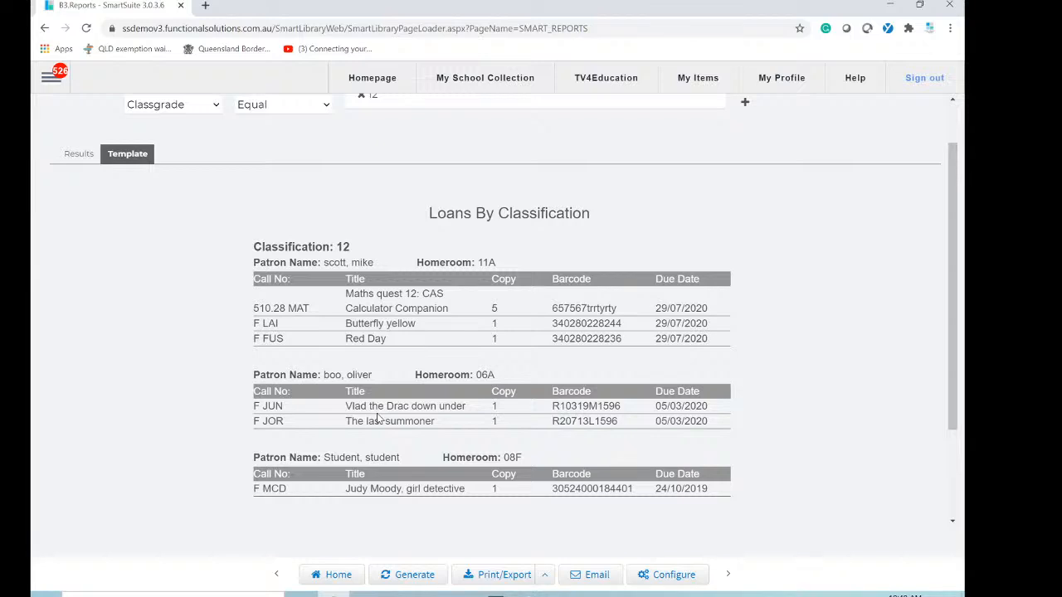
Return to the saved report list and open the configuration of my Current Loans report "Loans by Classification Duplicate"
left_click(332, 576)
left_click(561, 103)
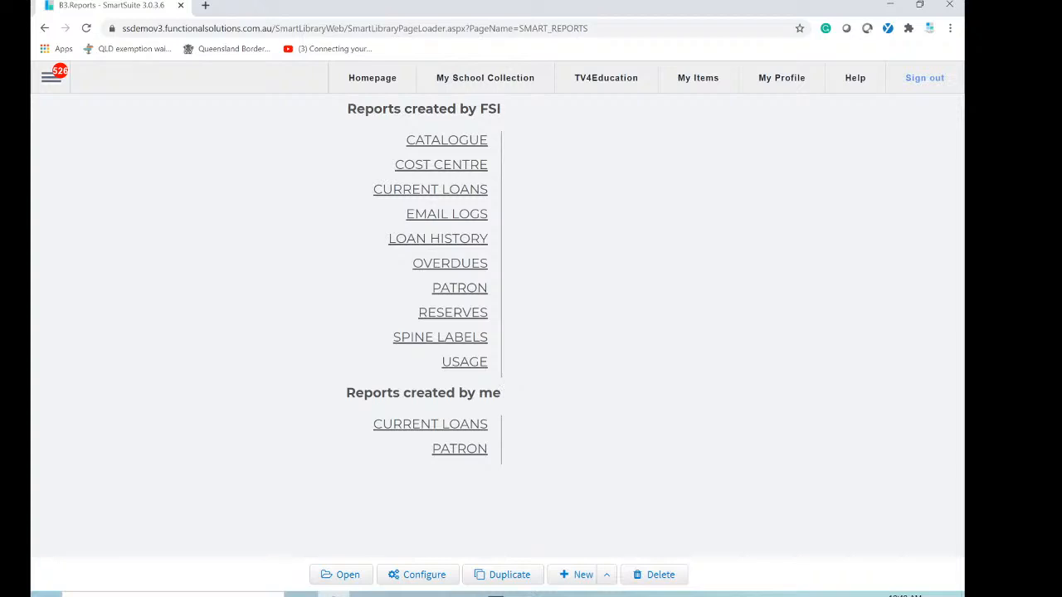
left_click(456, 433)
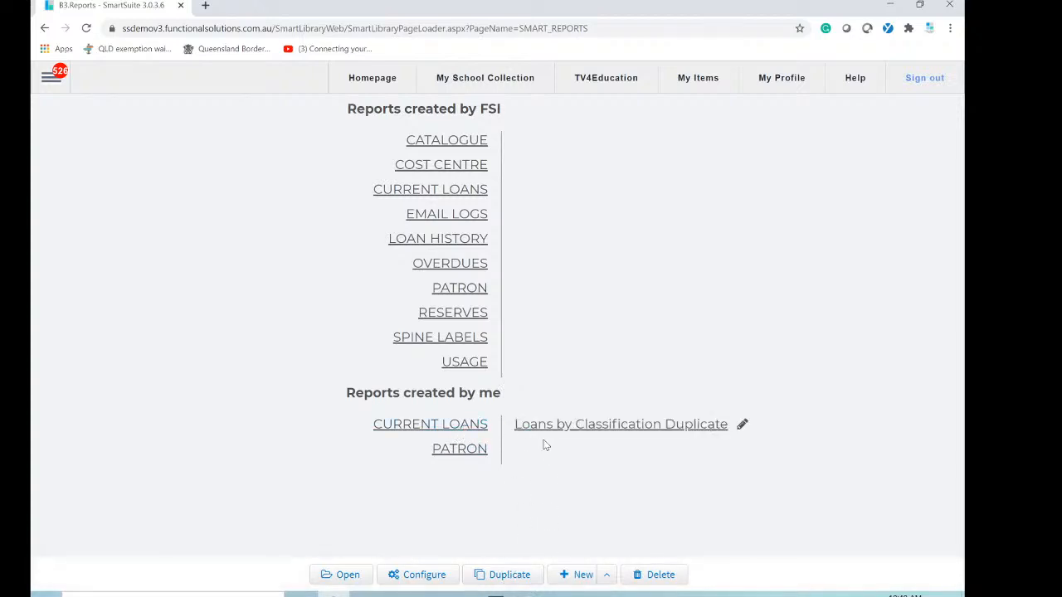
left_click(593, 427)
left_click(418, 576)
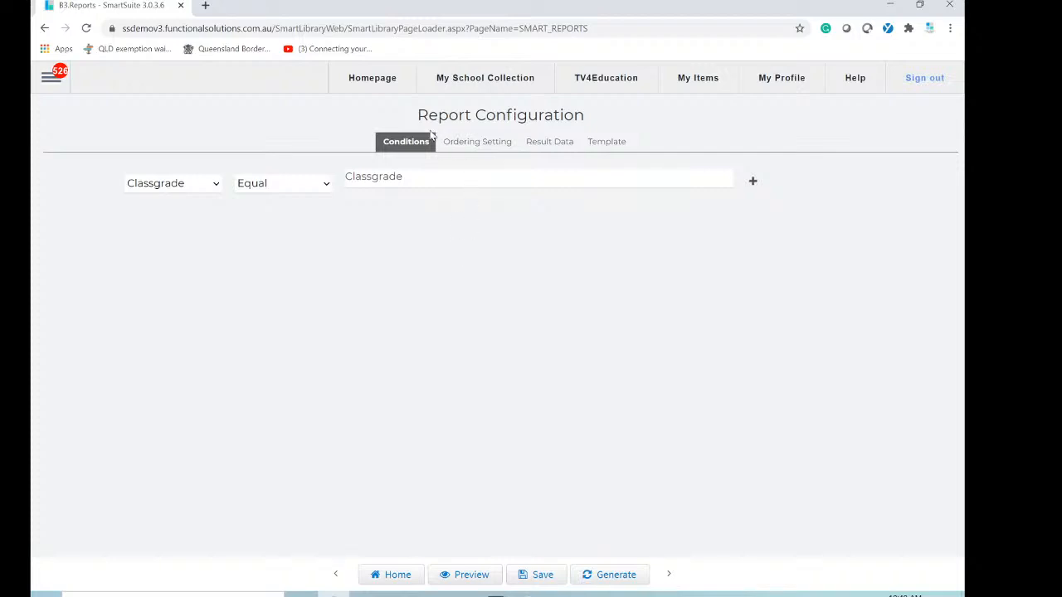
Review the report configuration's ordering fields, result data columns, and template layout
left_click(465, 142)
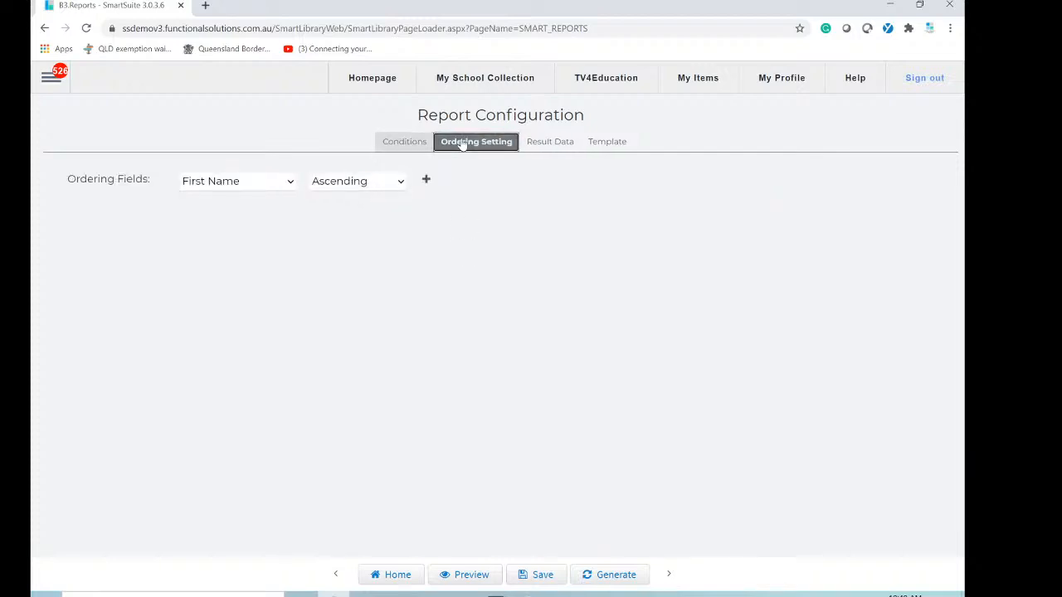
left_click(546, 147)
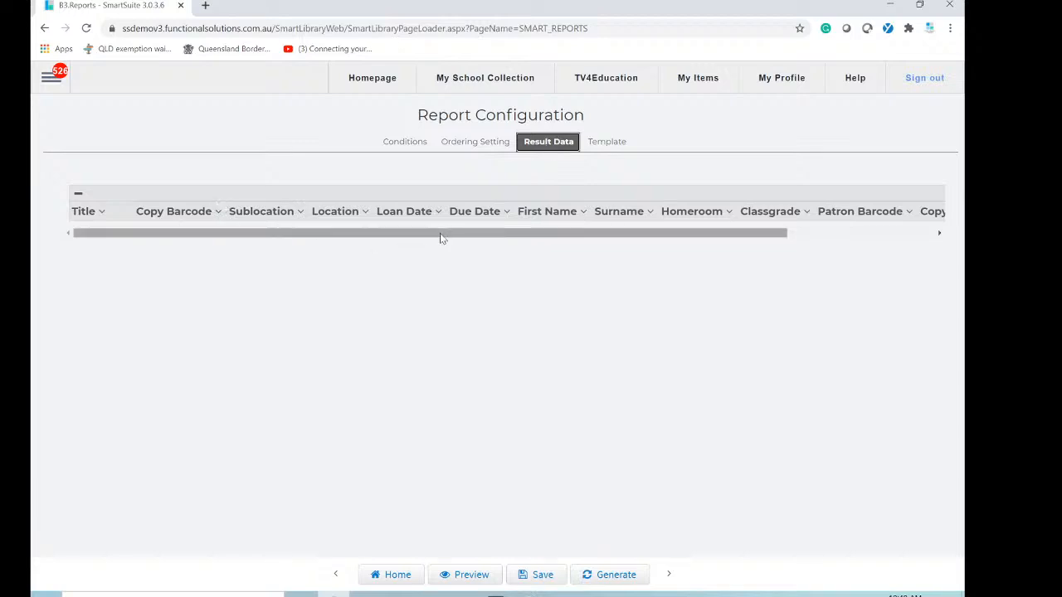
left_click(604, 143)
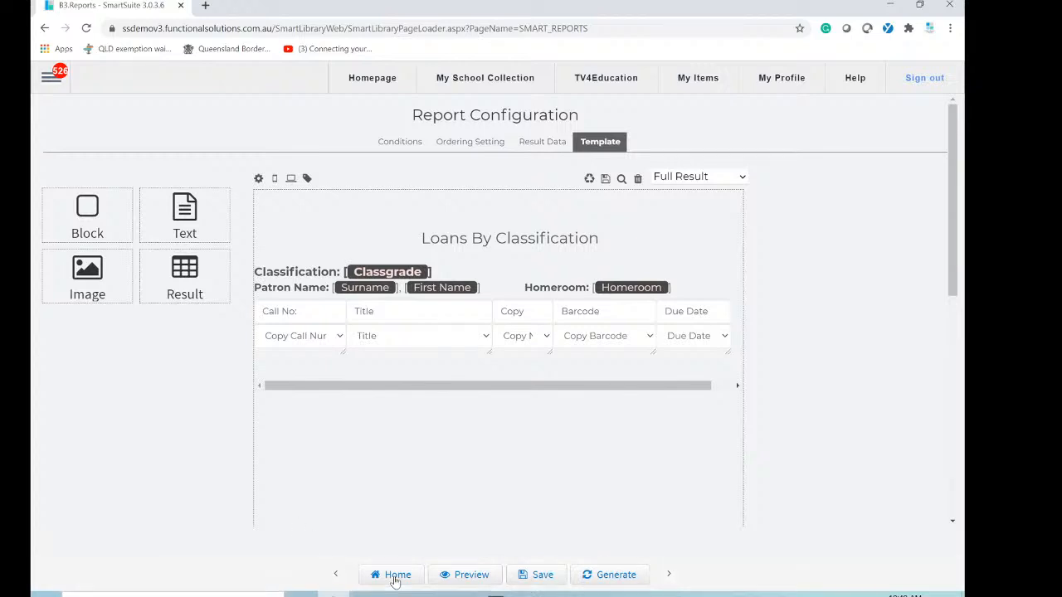
Go back to the saved report list and delete my Current Loans report "Loans by Classification Duplicate"
left_click(395, 576)
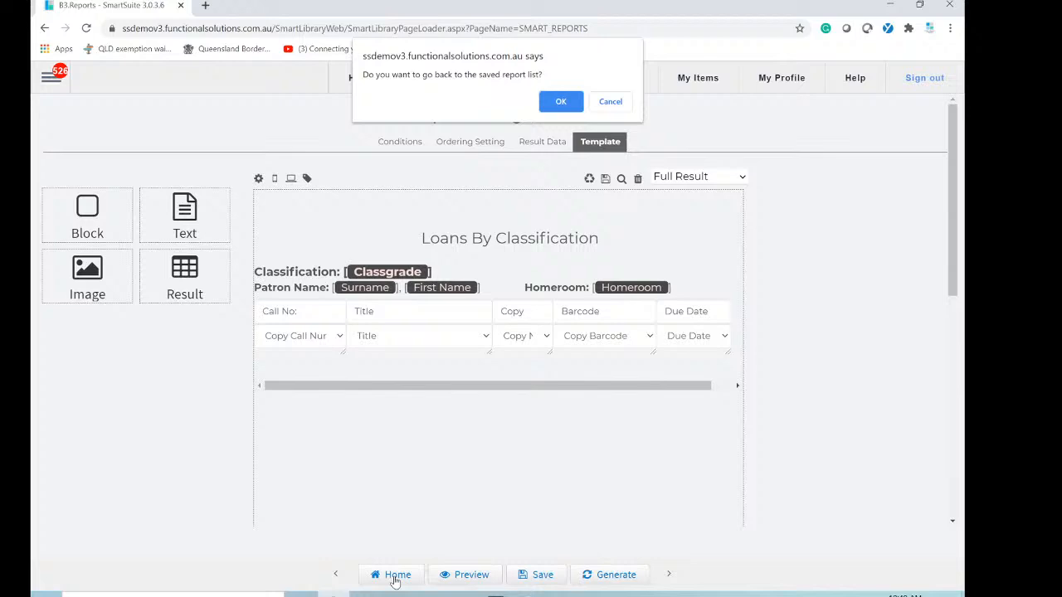
left_click(568, 102)
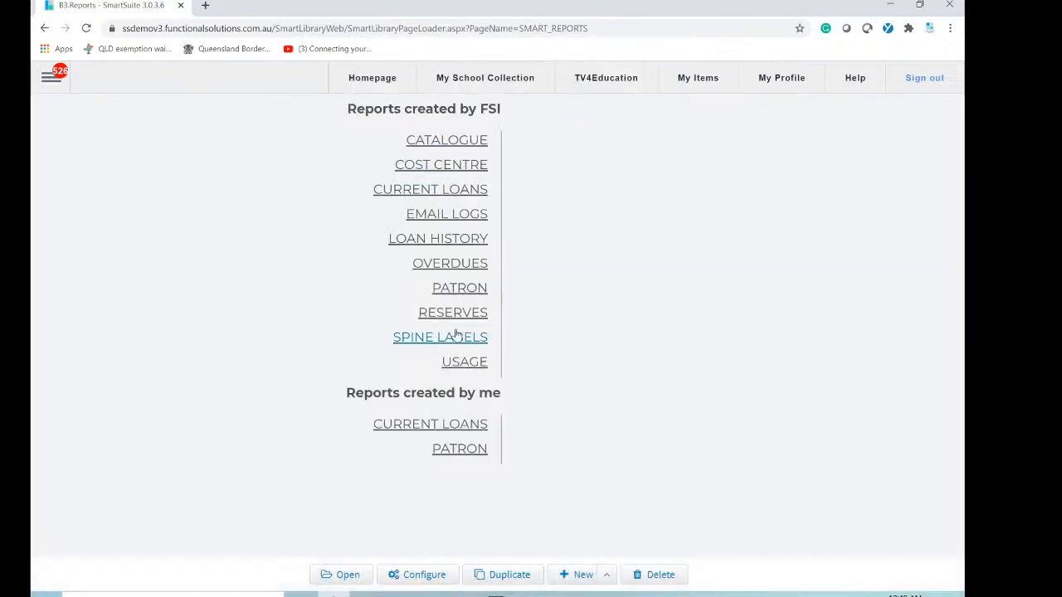
left_click(466, 428)
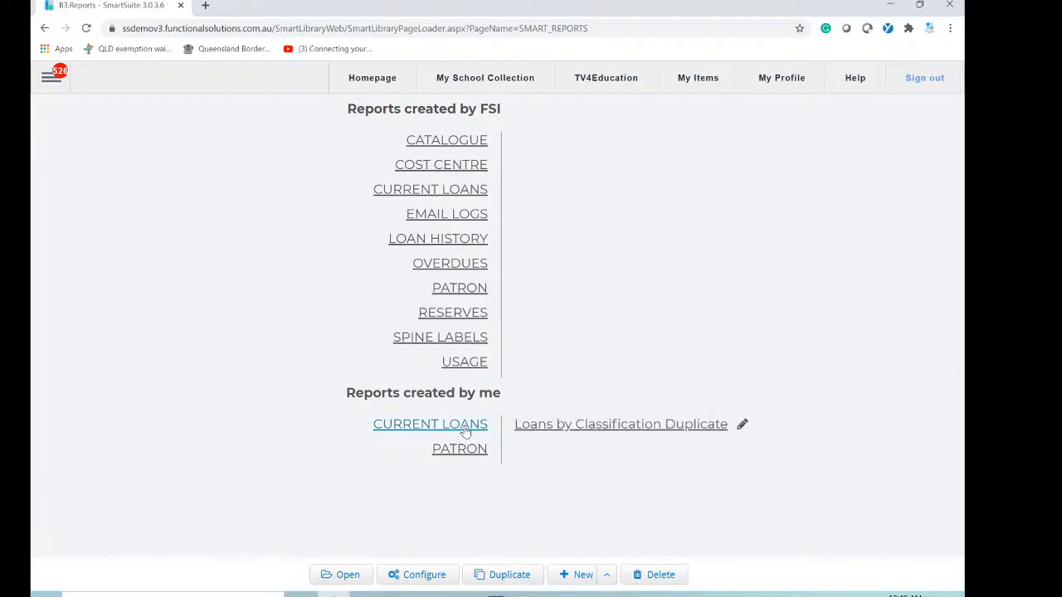
left_click(588, 426)
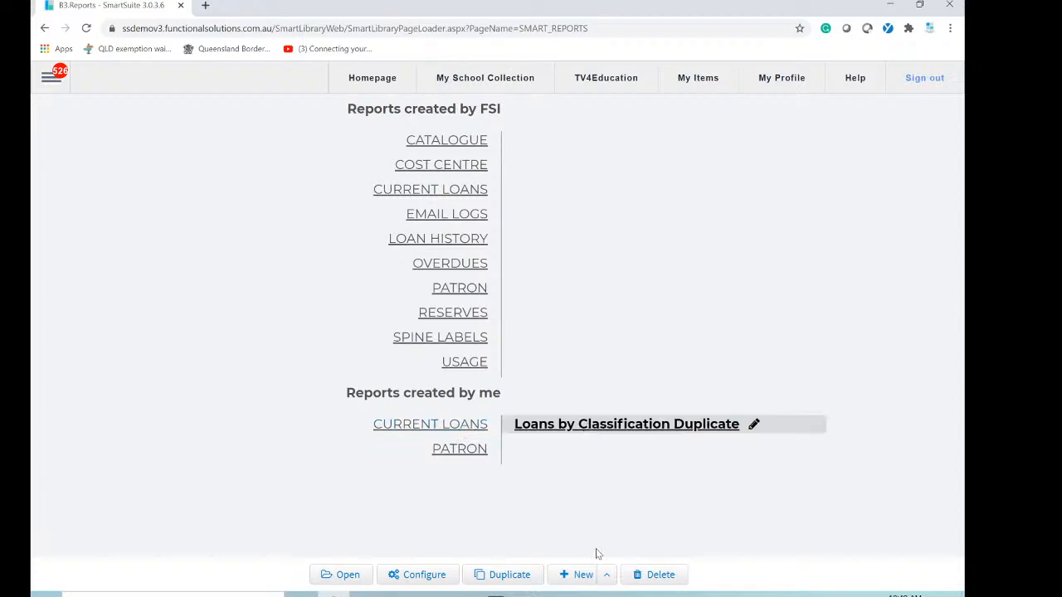
left_click(656, 578)
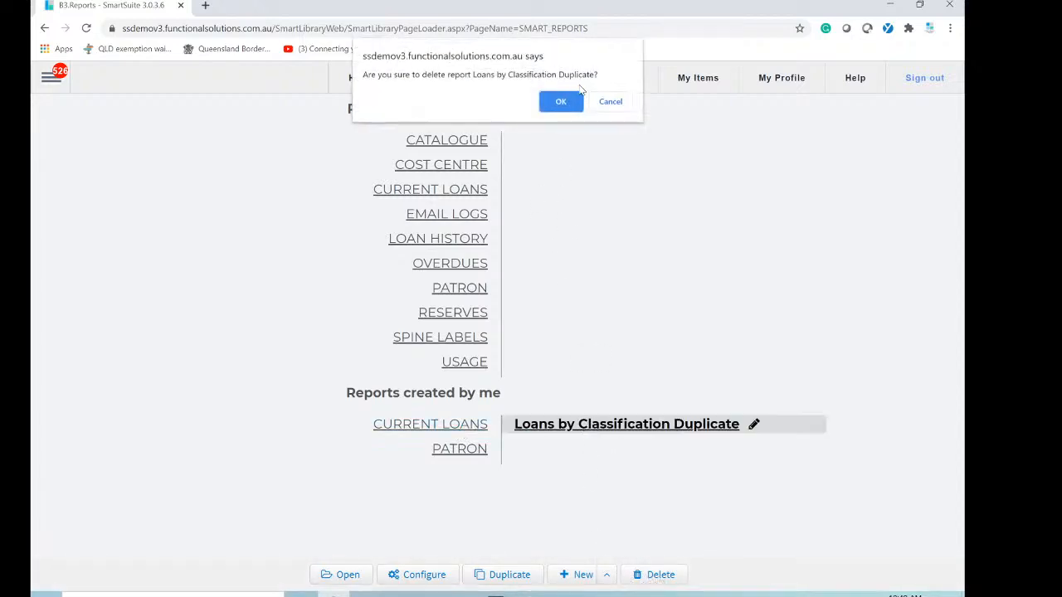
left_click(562, 107)
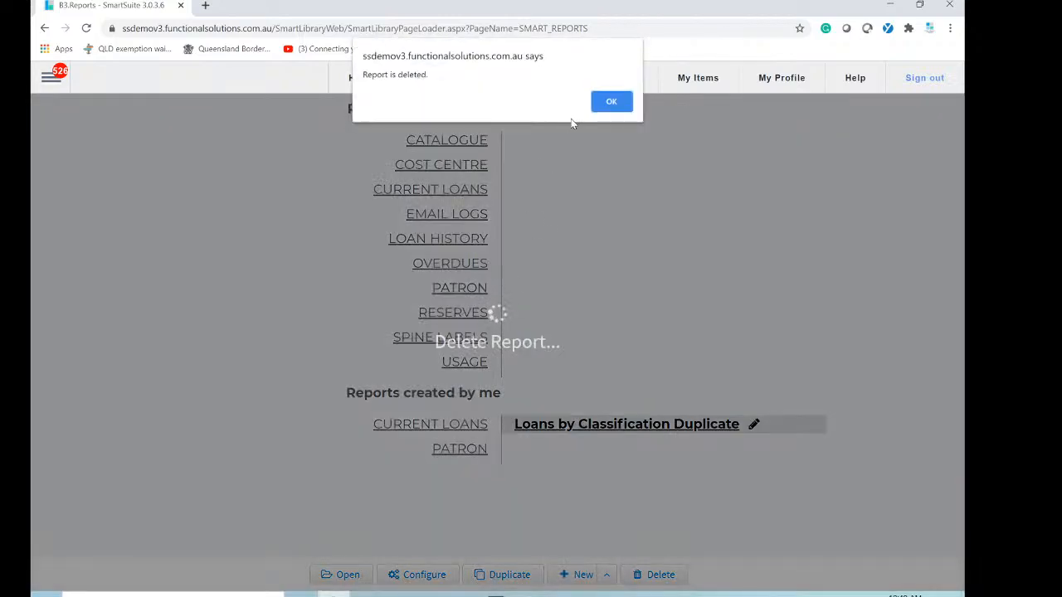
left_click(611, 102)
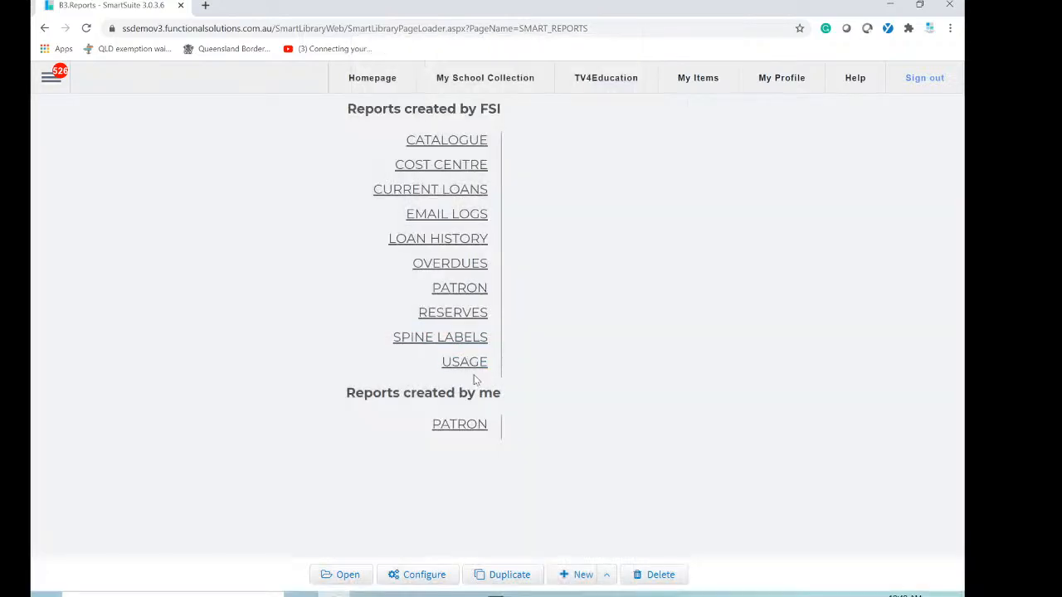
Delete my Patron report "Patrons by Classification sorted by surname"
left_click(455, 426)
left_click(647, 471)
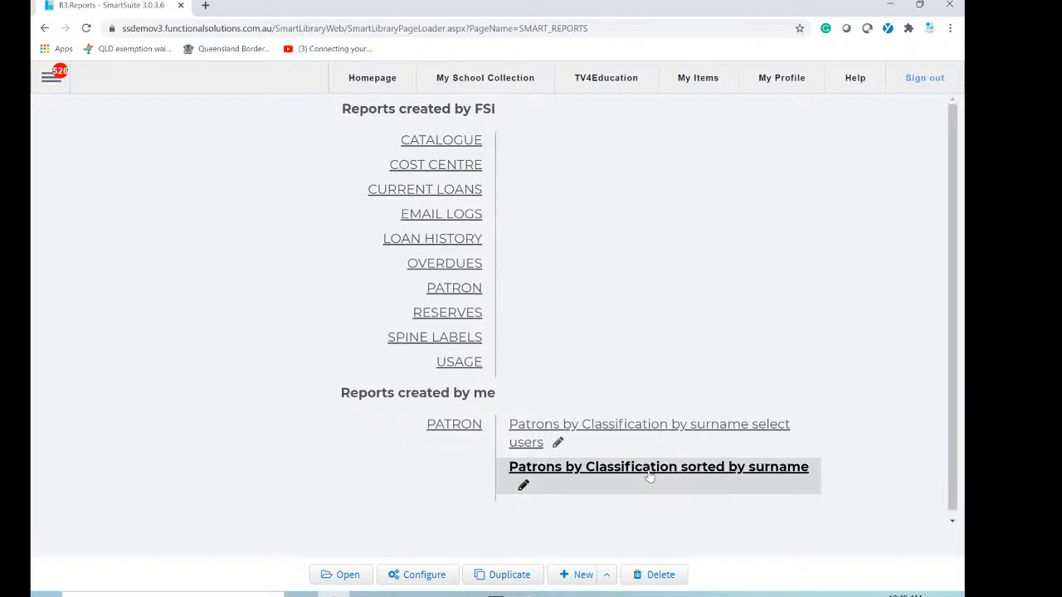
left_click(658, 575)
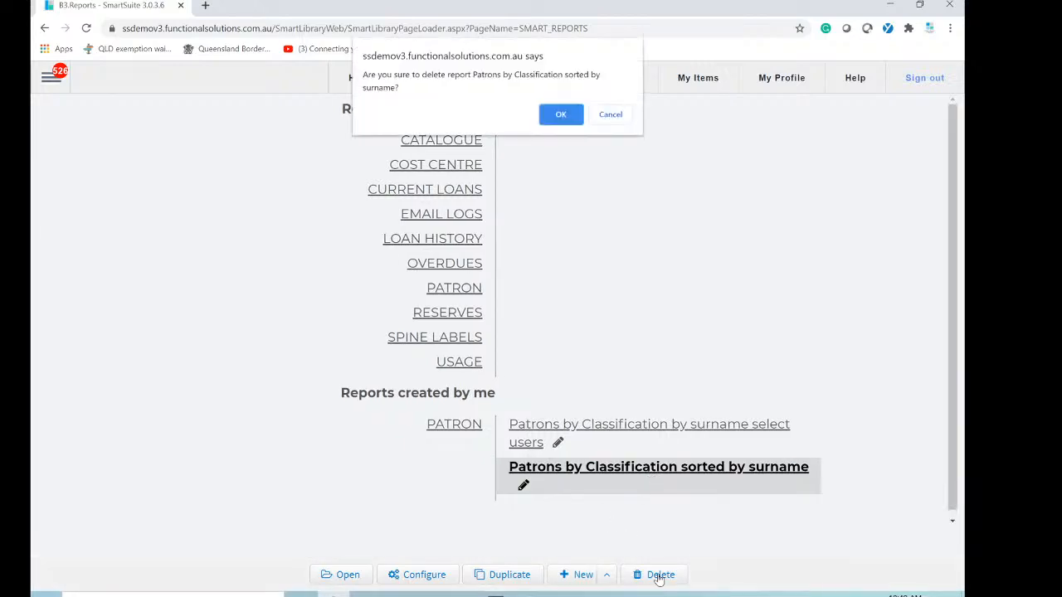
left_click(560, 111)
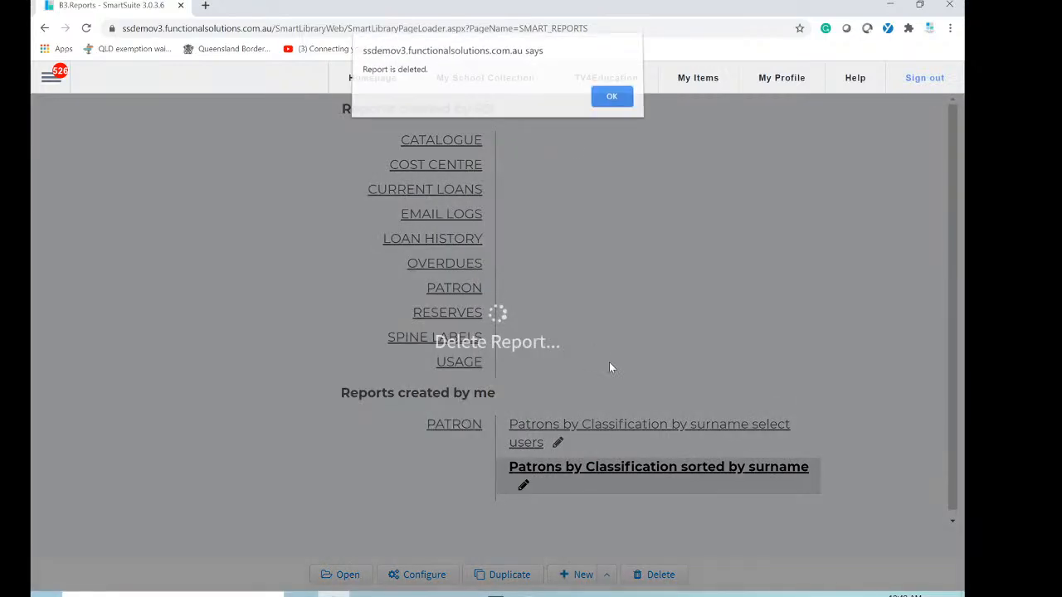
left_click(607, 100)
Delete my Patron report "Patrons by Classification by surname select users"
left_click(462, 426)
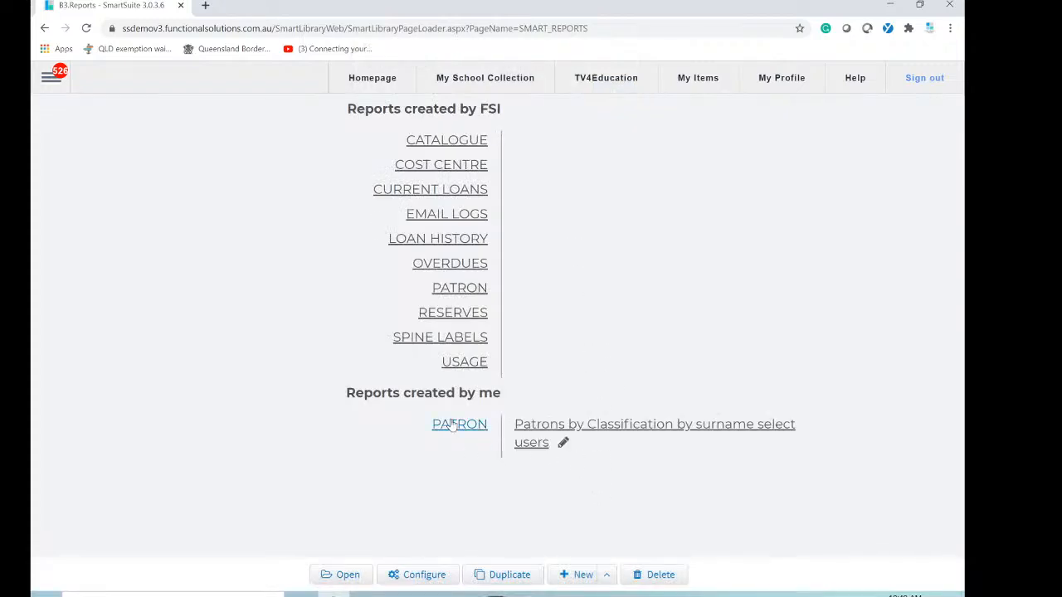
left_click(693, 432)
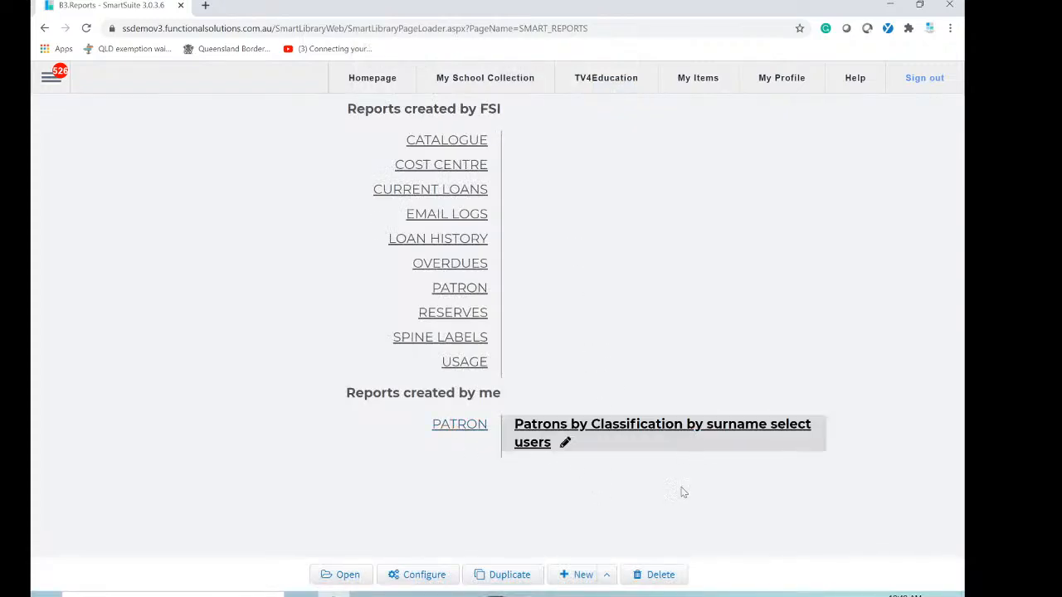
left_click(660, 574)
left_click(561, 116)
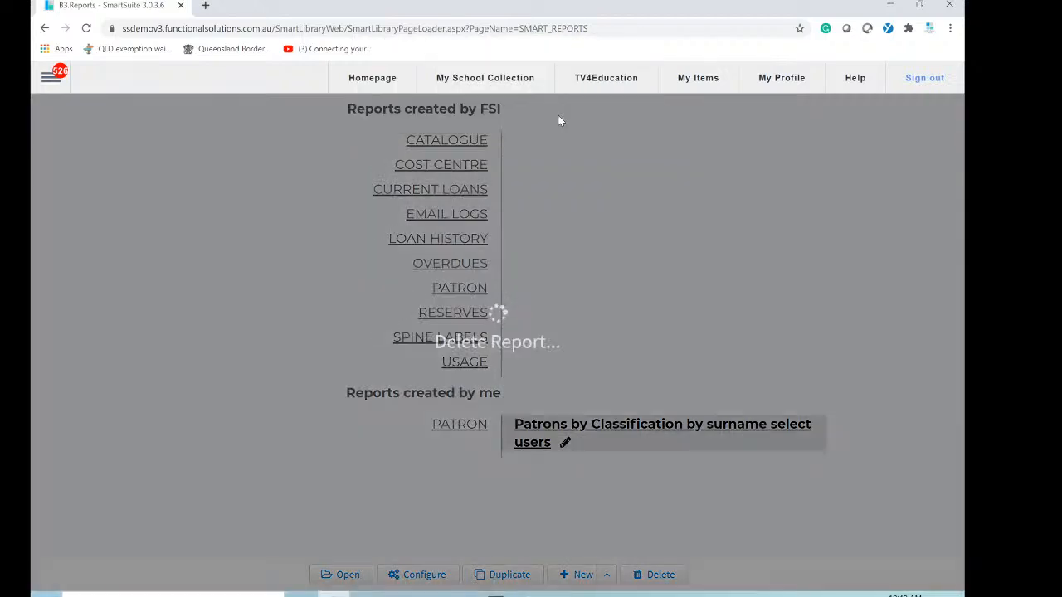
left_click(615, 103)
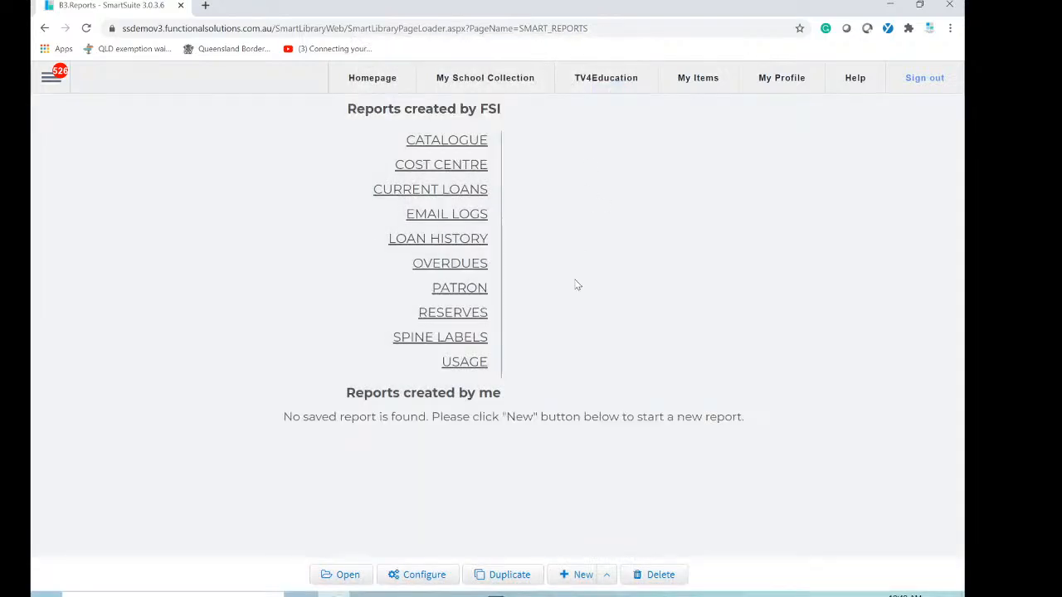